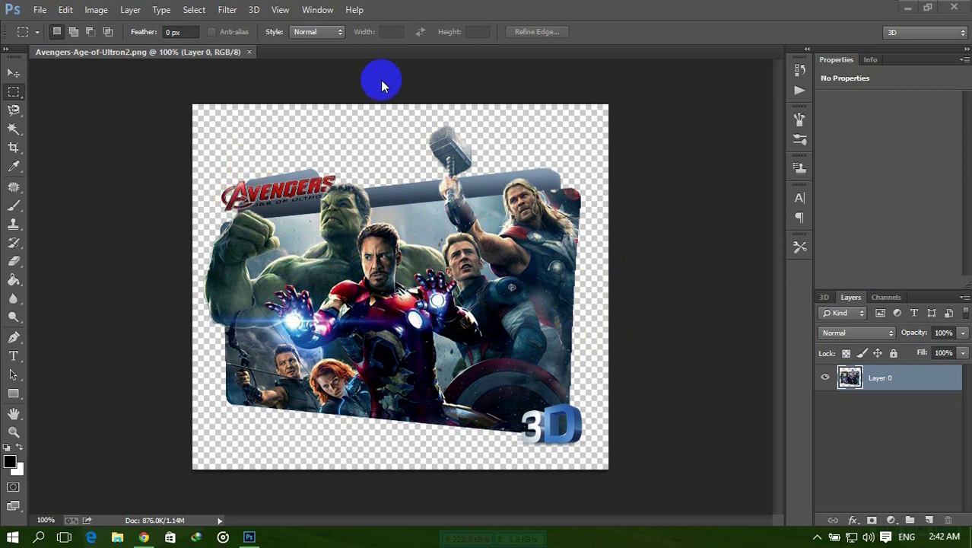
# Open FolderTemplate.psd alongside the Avengers image.
pyautogui.click(32, 11)
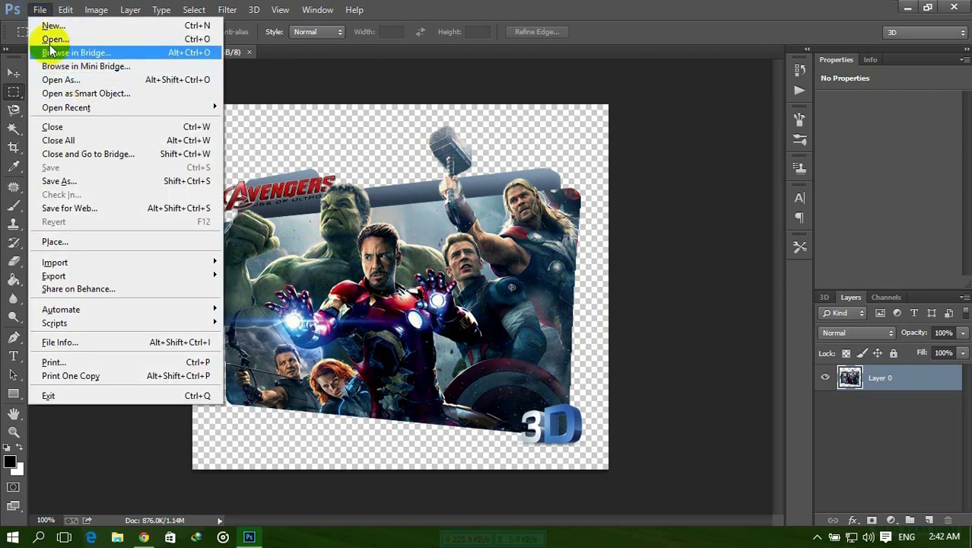
pyautogui.click(51, 38)
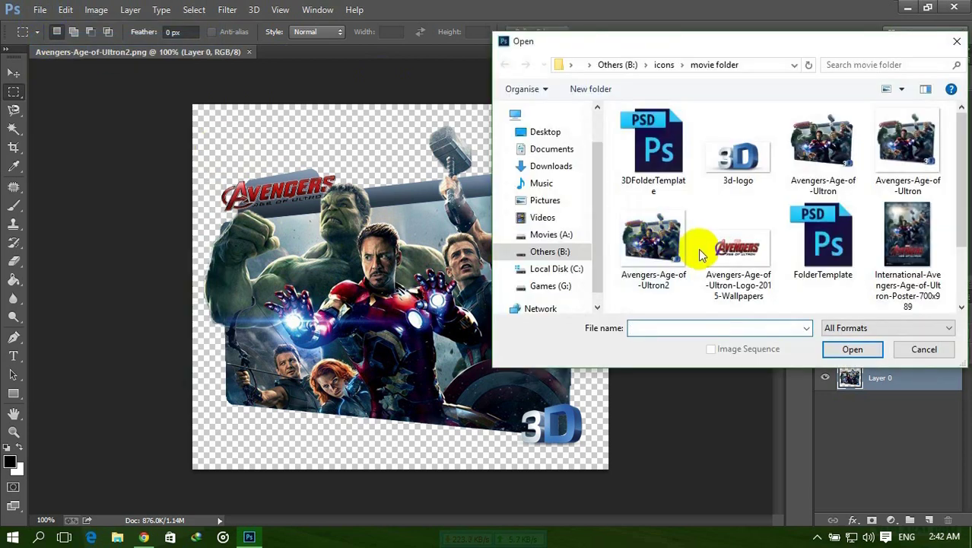
pyautogui.click(828, 255)
pyautogui.click(853, 350)
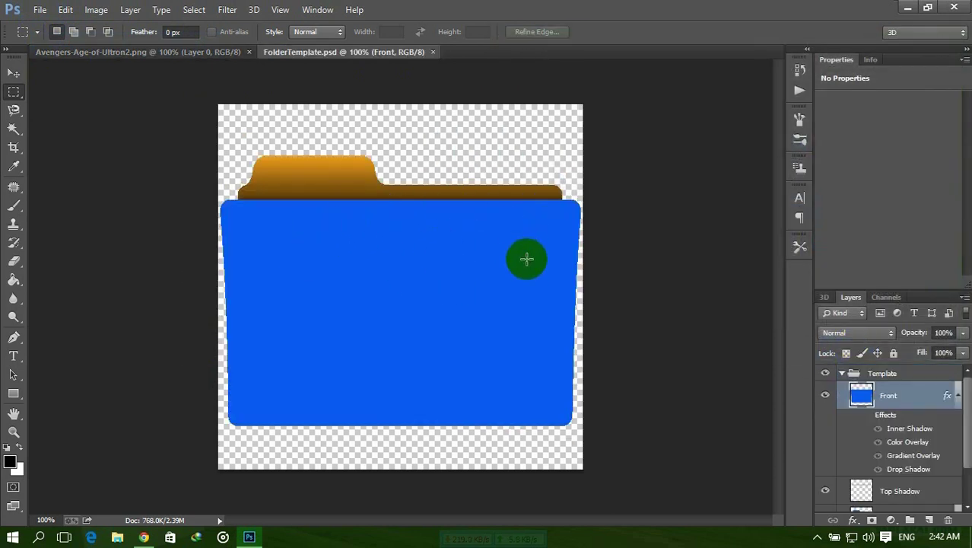
# Flip between the Avengers-Age-of-Ultron2.png and FolderTemplate tabs and close the Avengers image.
pyautogui.click(330, 180)
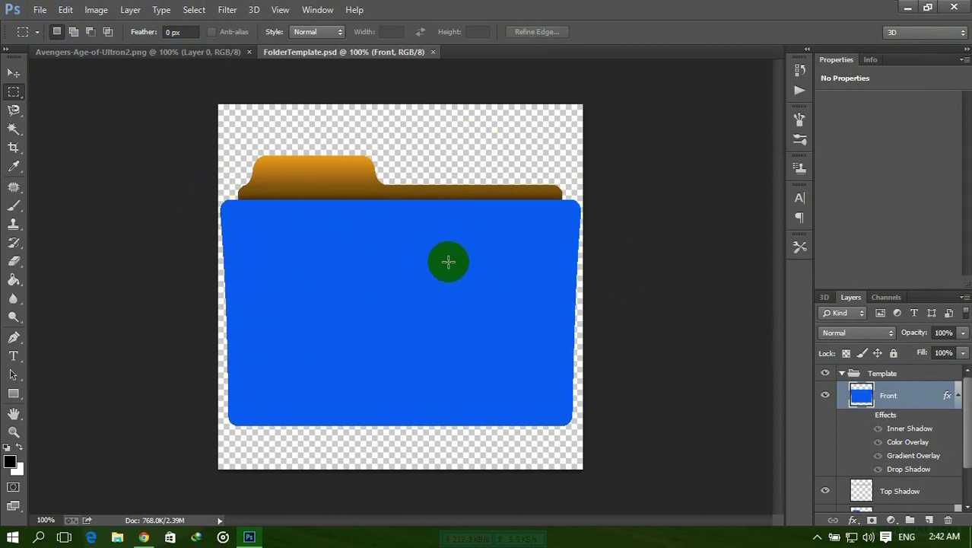
pyautogui.click(347, 74)
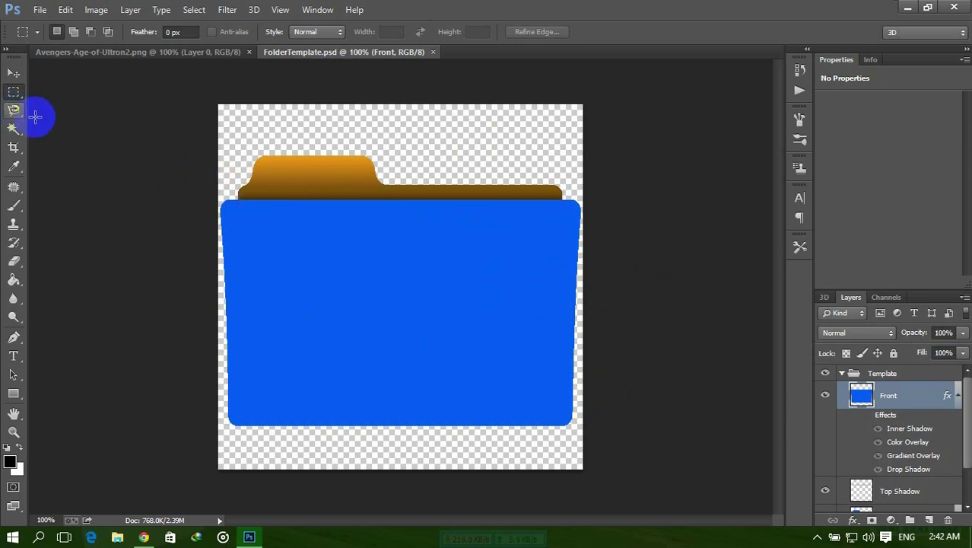
pyautogui.click(179, 33)
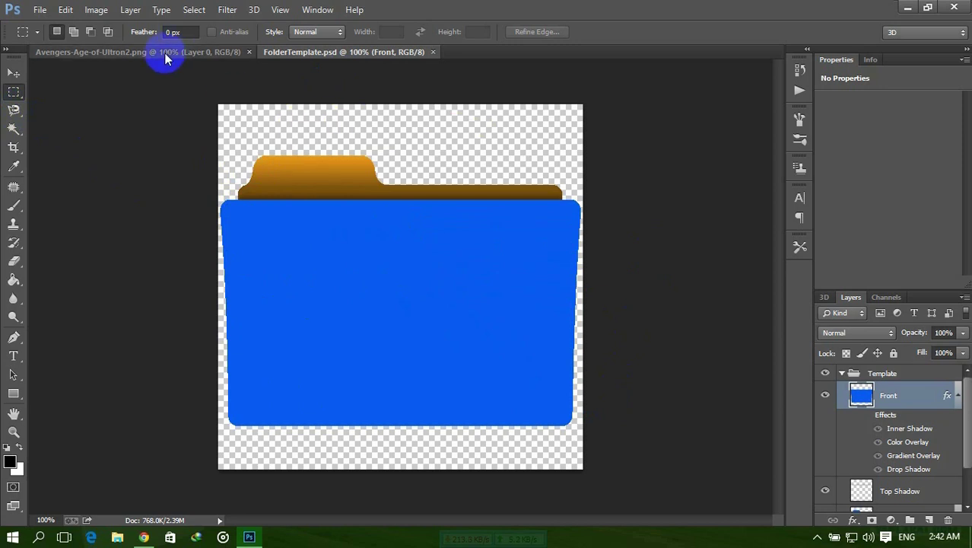
pyautogui.click(170, 53)
pyautogui.click(305, 52)
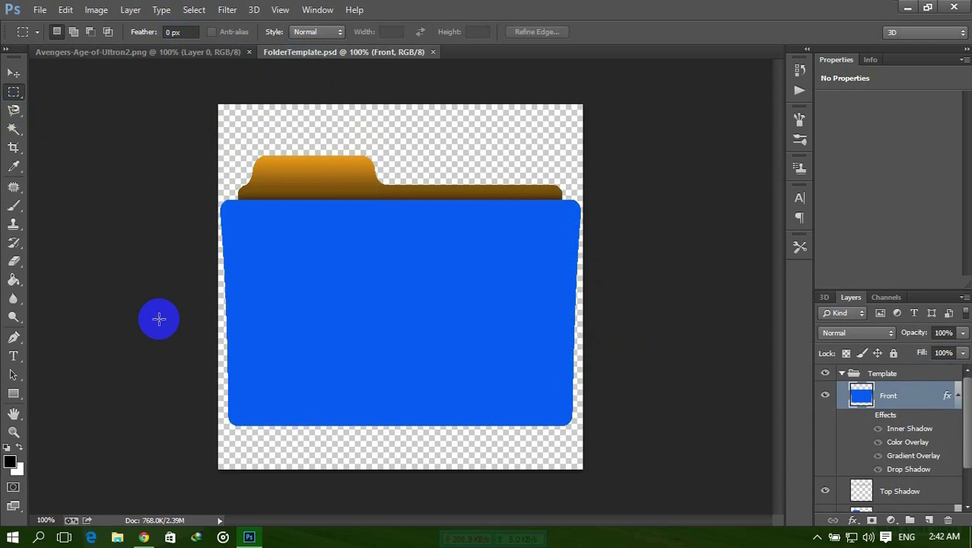
pyautogui.click(434, 137)
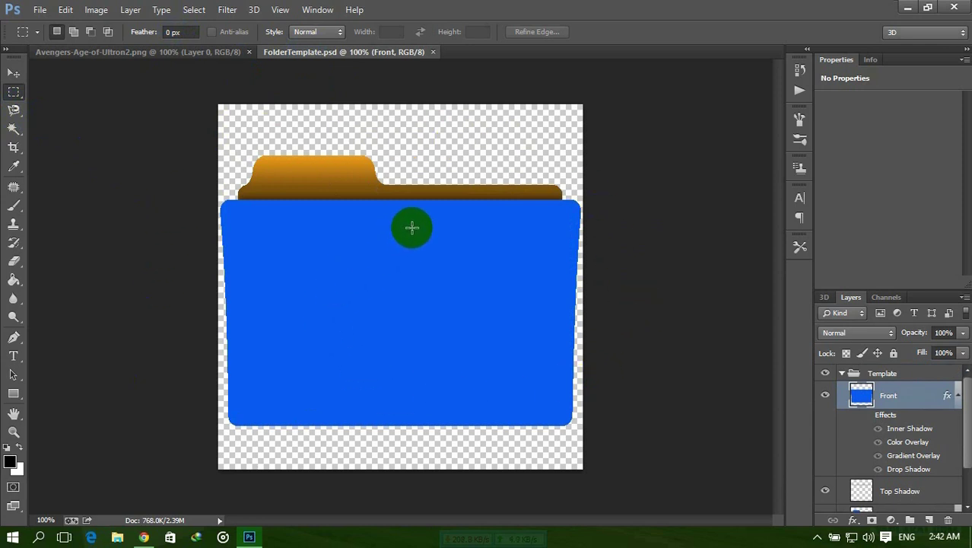
pyautogui.click(156, 52)
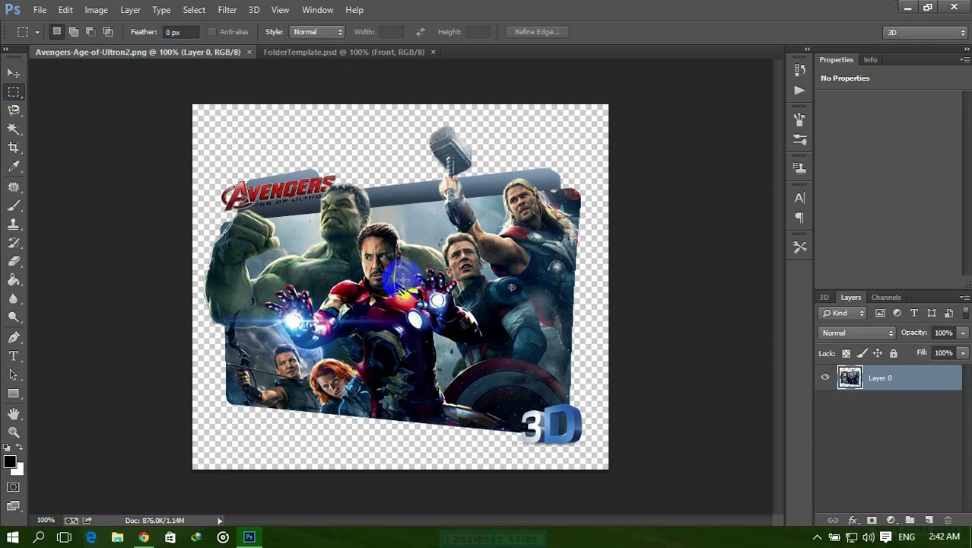
pyautogui.click(354, 55)
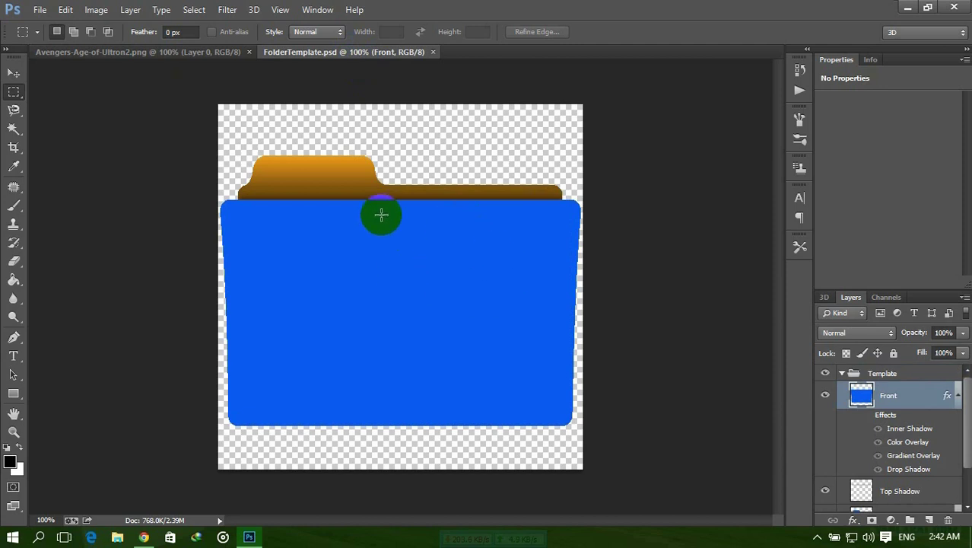
pyautogui.click(212, 56)
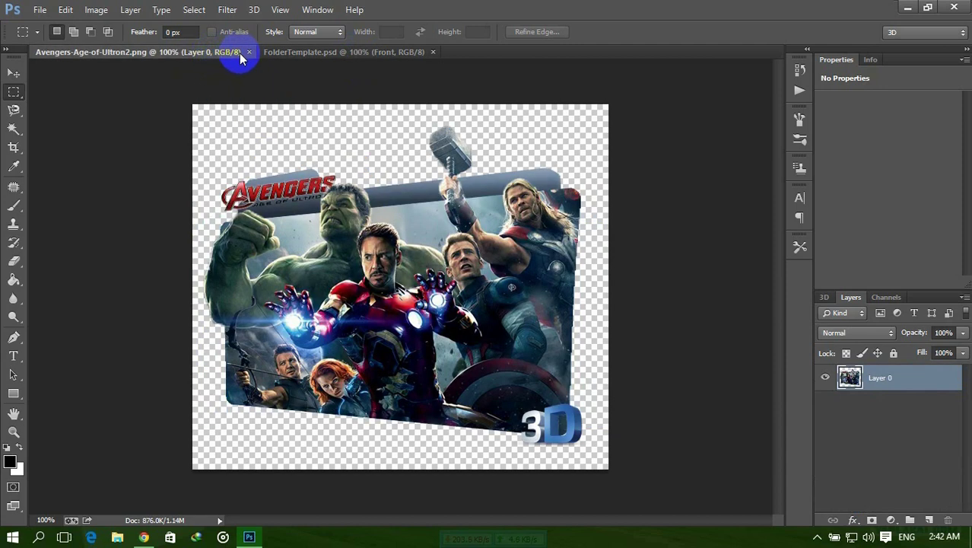
pyautogui.click(248, 53)
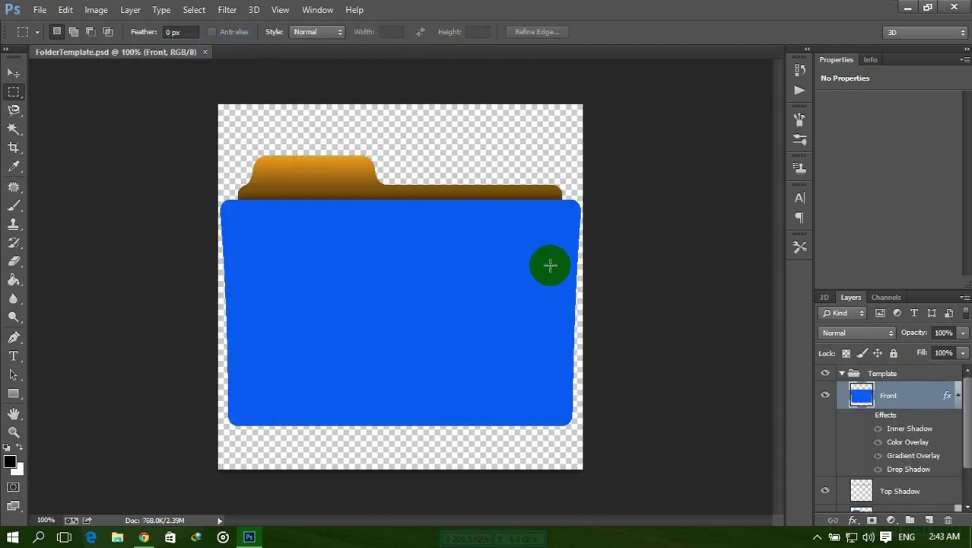
pyautogui.scroll(-1, 917, 433)
pyautogui.scroll(1, 919, 438)
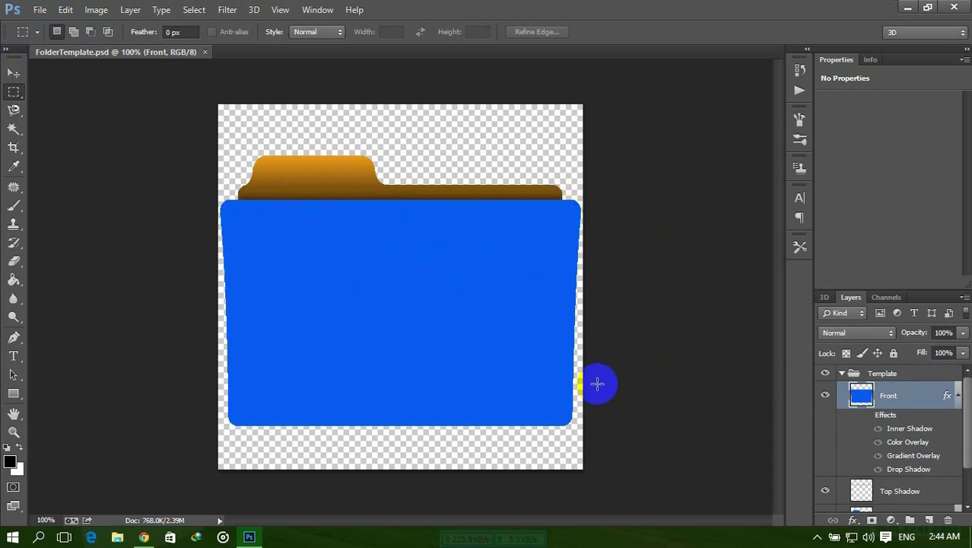
# Use Image > Canvas Size to add a relative width of 1 inch to the folder template.
pyautogui.click(65, 10)
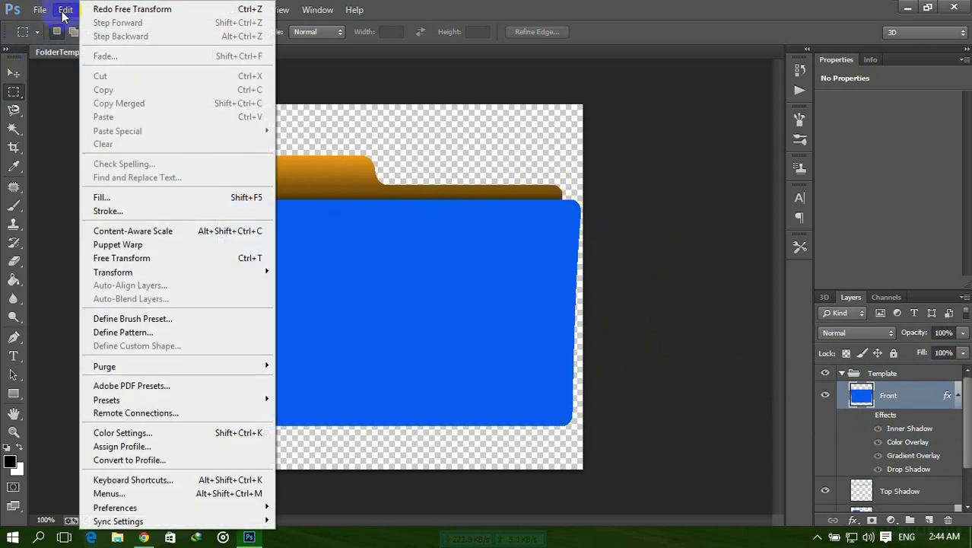
pyautogui.click(34, 82)
pyautogui.click(97, 11)
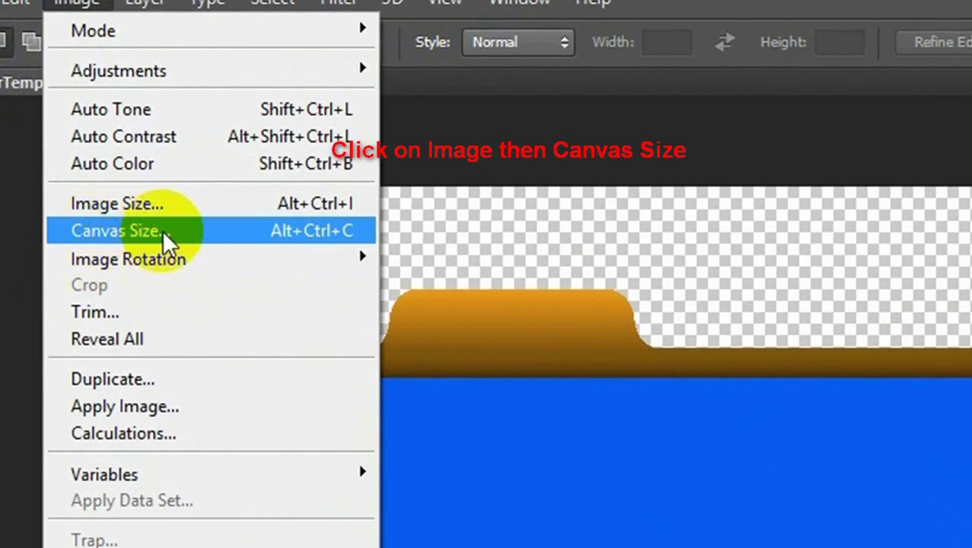
pyautogui.click(163, 230)
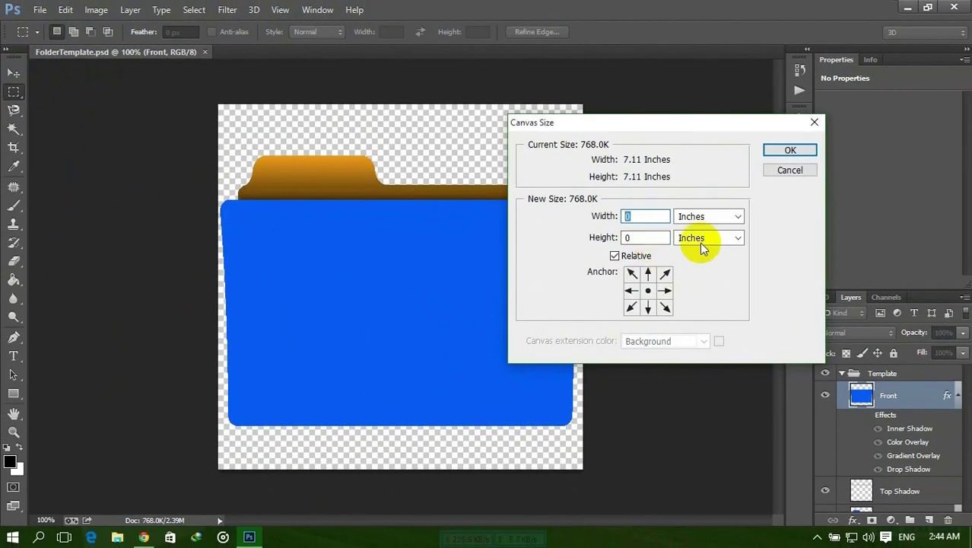
pyautogui.write('1')
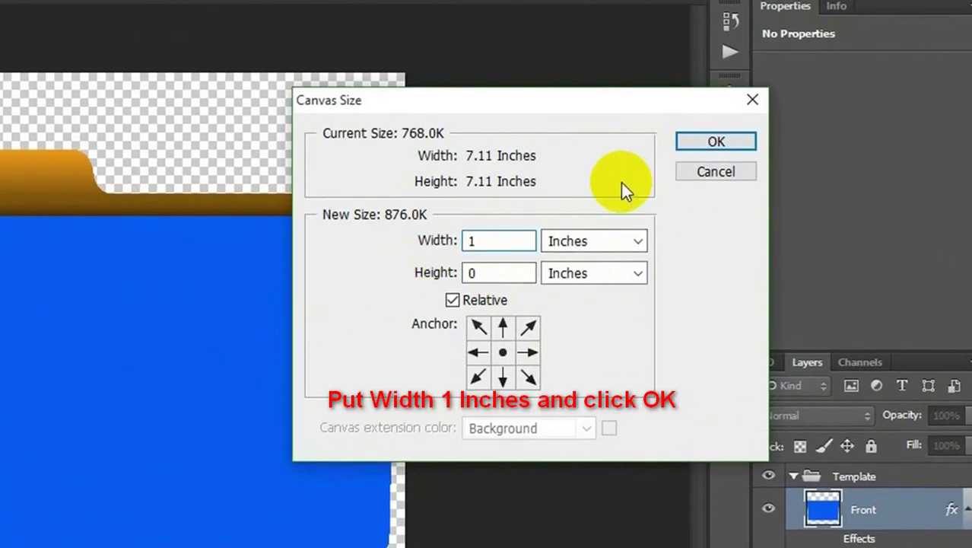
pyautogui.click(724, 139)
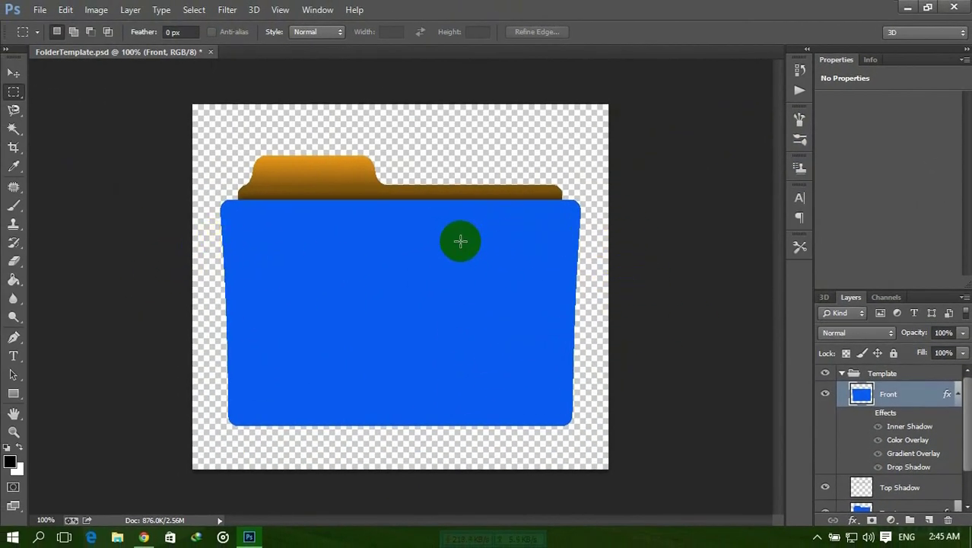
# Perspective-transform the Front layer, lowering its top-left corner and raising its top-right corner.
pyautogui.click(892, 401)
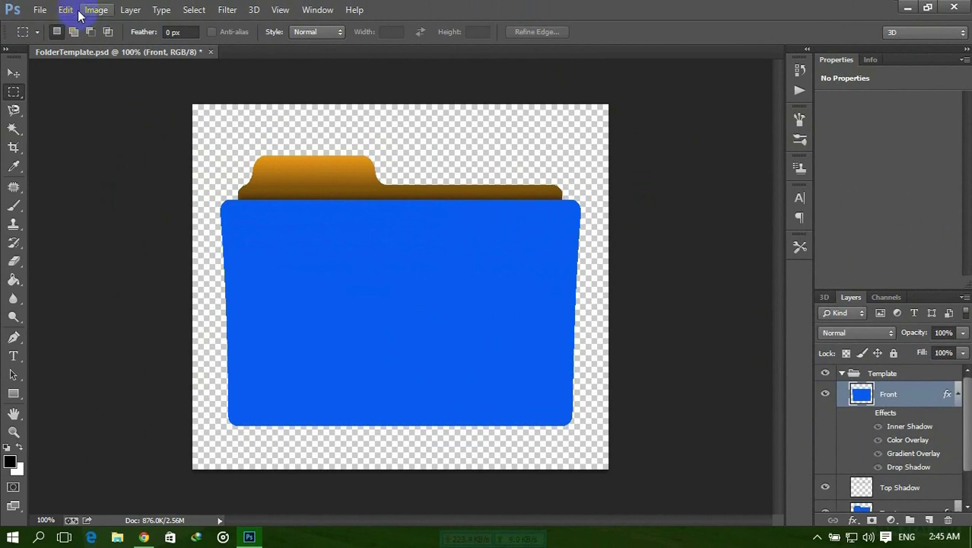
pyautogui.click(66, 10)
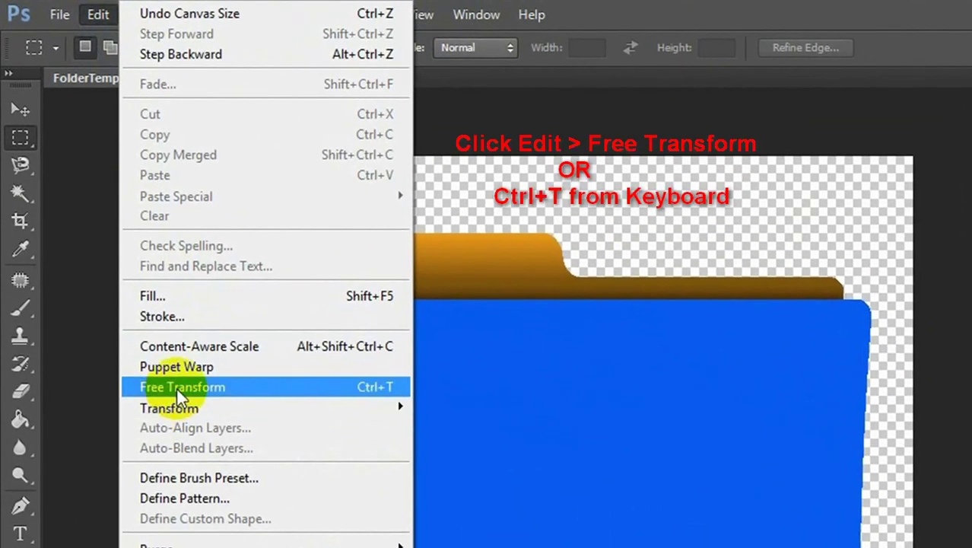
pyautogui.click(176, 387)
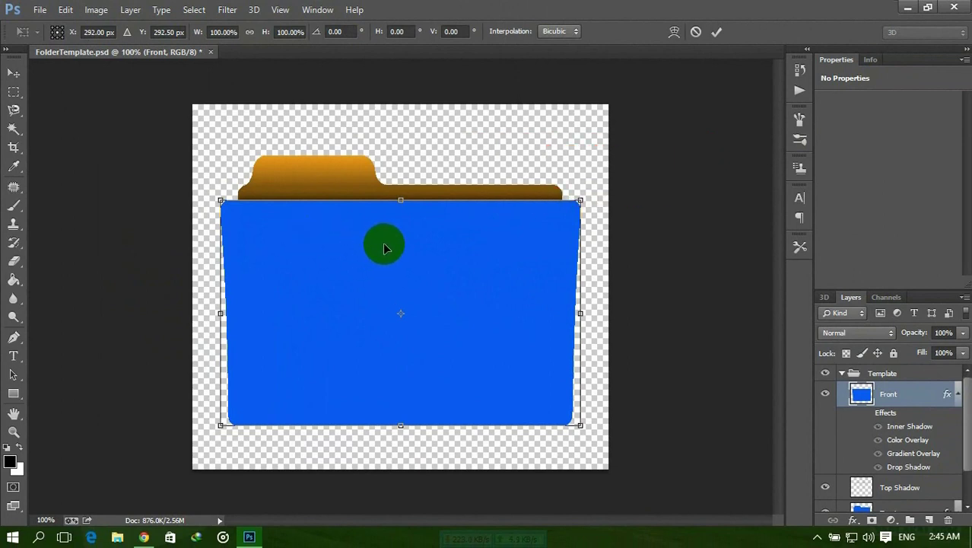
pyautogui.rightClick(386, 250)
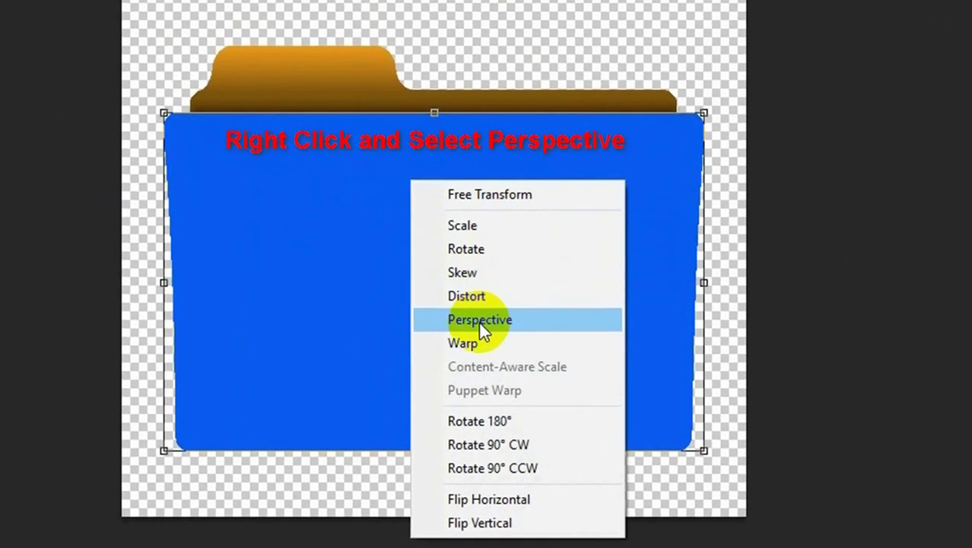
pyautogui.click(478, 321)
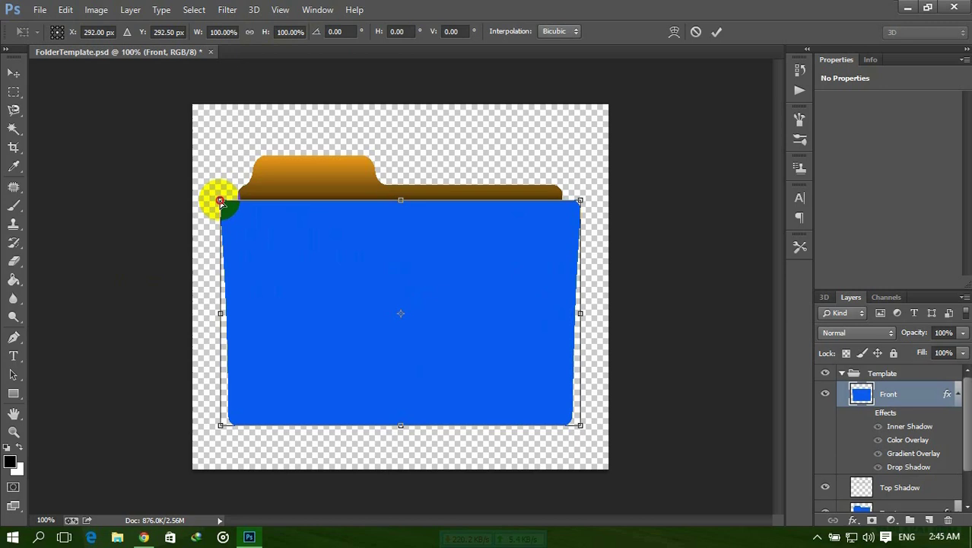
pyautogui.moveTo(221, 207); pyautogui.dragTo(222, 228)
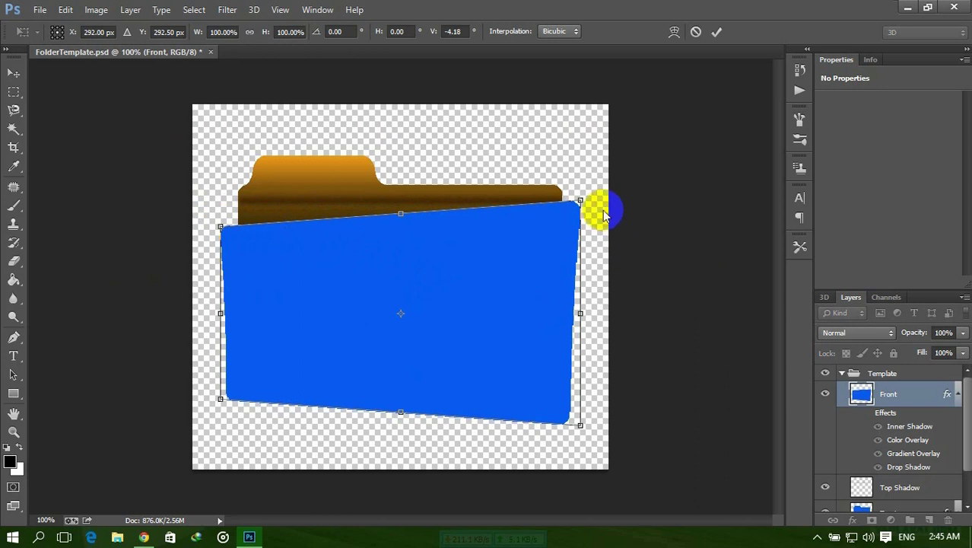
pyautogui.moveTo(580, 201); pyautogui.dragTo(579, 201)
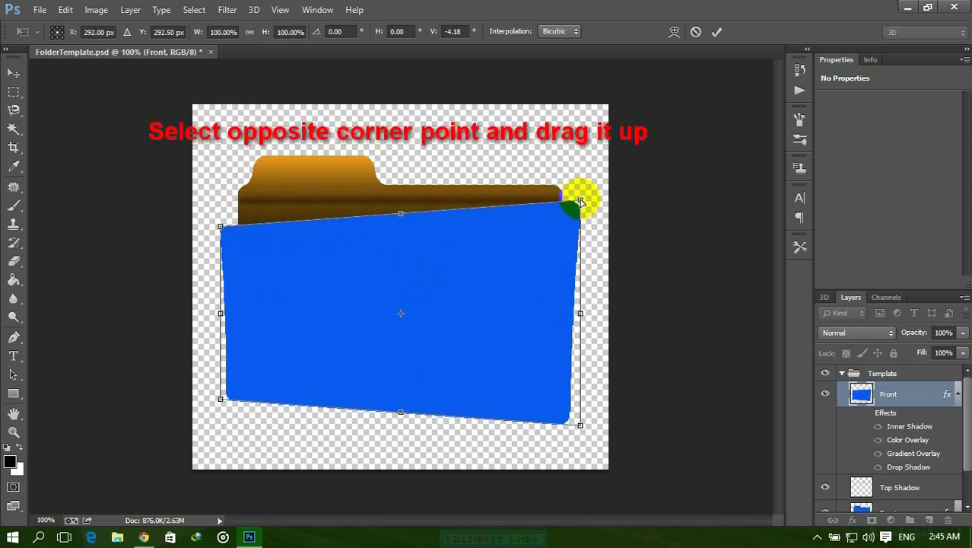
pyautogui.moveTo(580, 201); pyautogui.dragTo(580, 182)
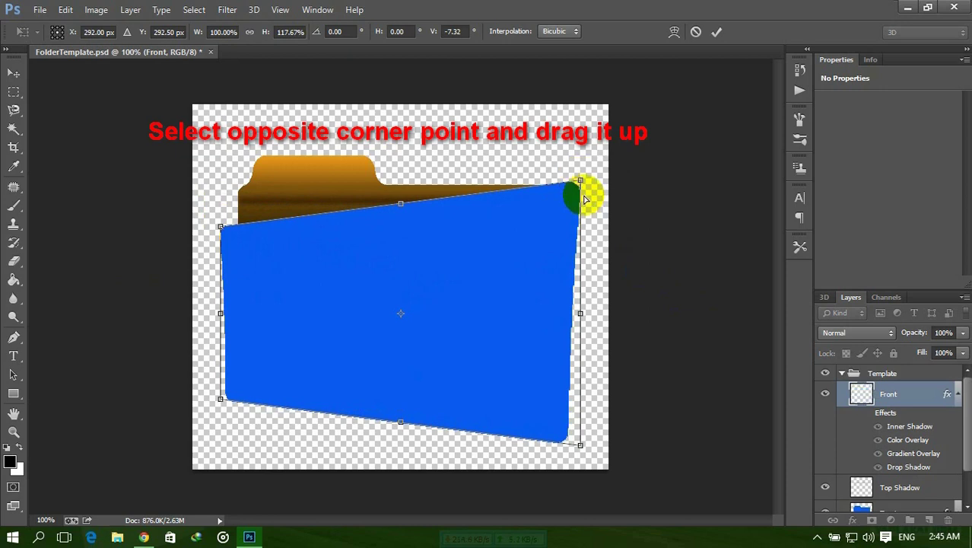
pyautogui.press('Return')
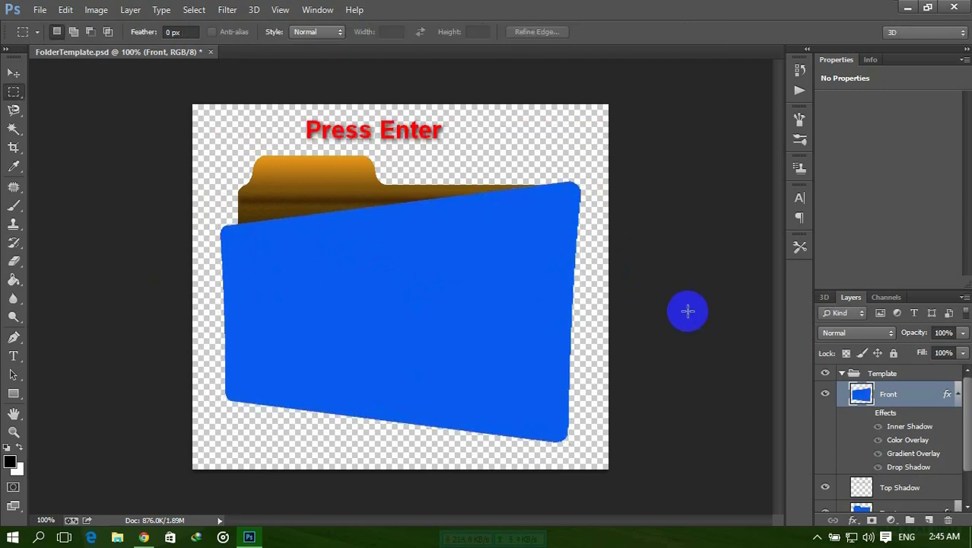
pyautogui.click(408, 293)
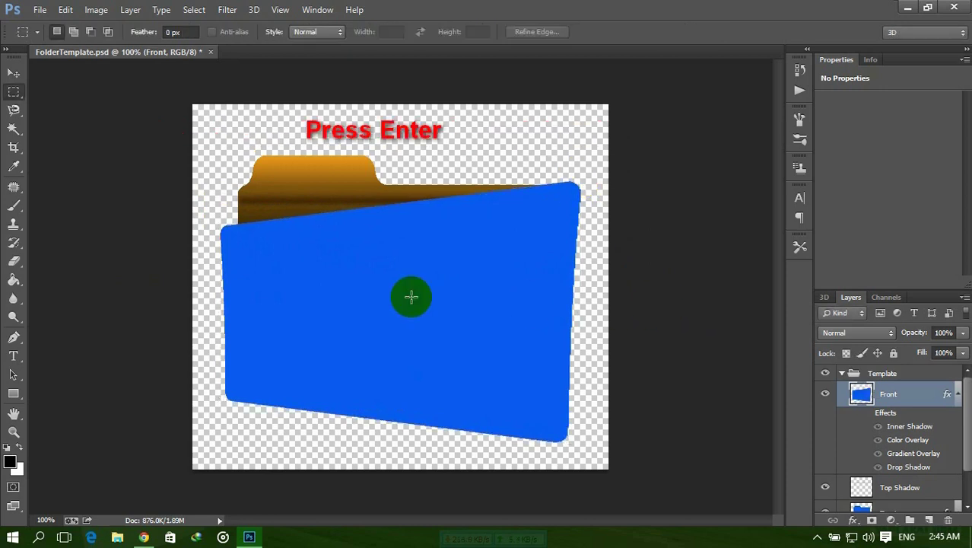
# Perspective-distort the Top Layer tab, pulling its top-left corner down and its top-right corner up.
pyautogui.scroll(-1, 905, 487)
pyautogui.click(904, 478)
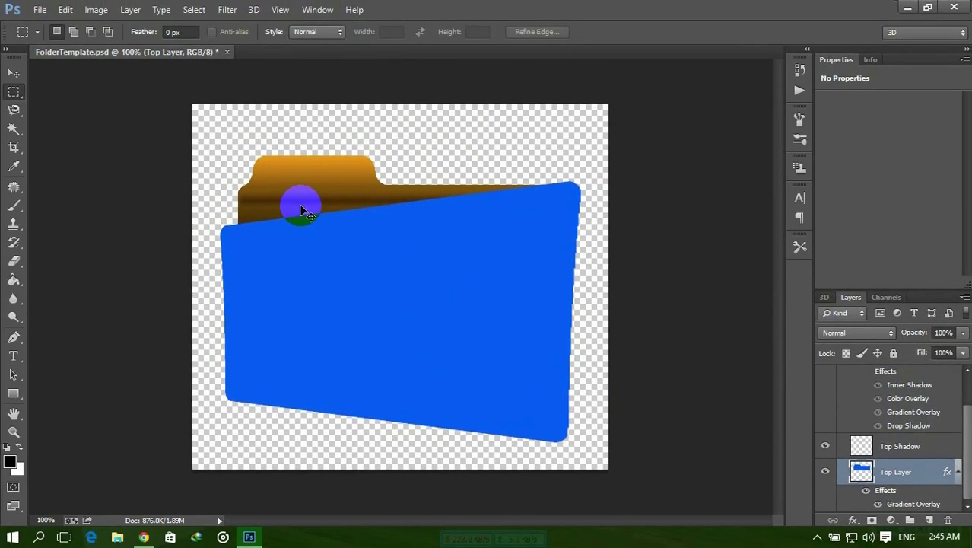
pyautogui.hotkey('ctrl', 't')
pyautogui.click(65, 10)
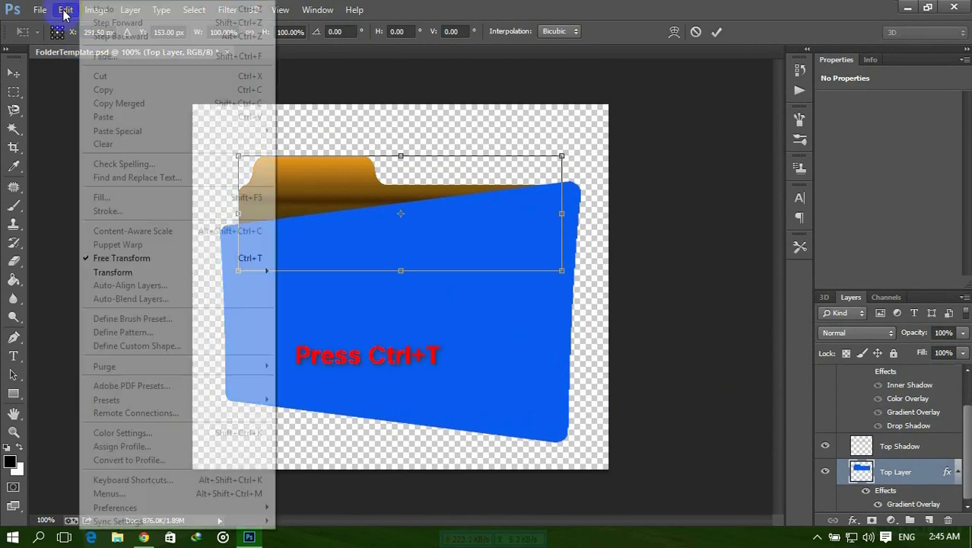
pyautogui.click(496, 225)
pyautogui.rightClick(466, 198)
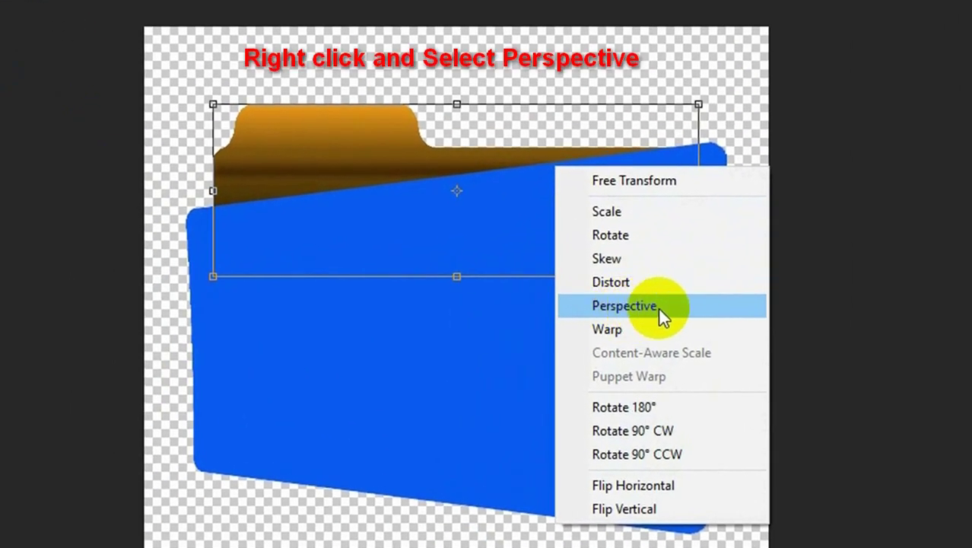
pyautogui.click(660, 307)
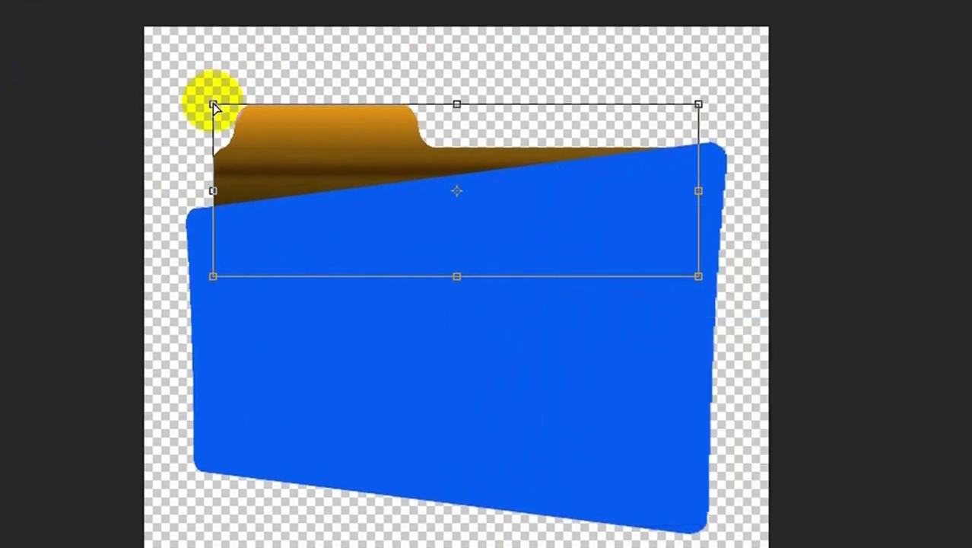
pyautogui.moveTo(217, 109); pyautogui.dragTo(217, 125)
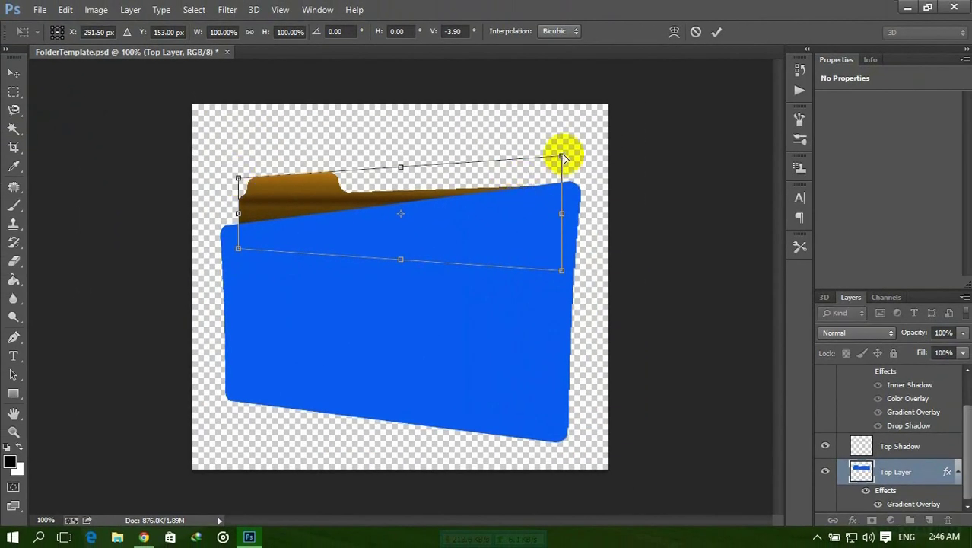
pyautogui.moveTo(563, 157); pyautogui.dragTo(561, 122)
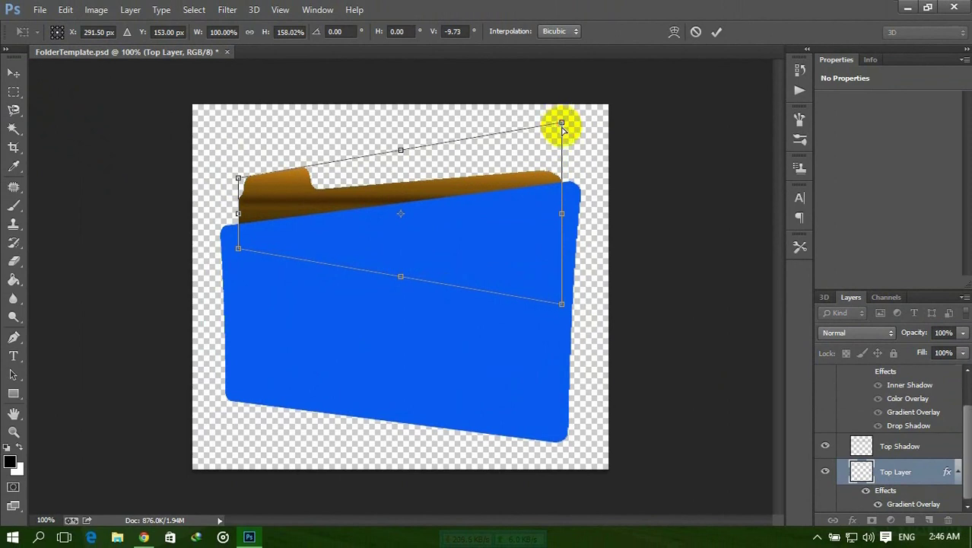
# Rotate the back tab and pinch its right side so it slants at a shallower angle.
pyautogui.rightClick(465, 169)
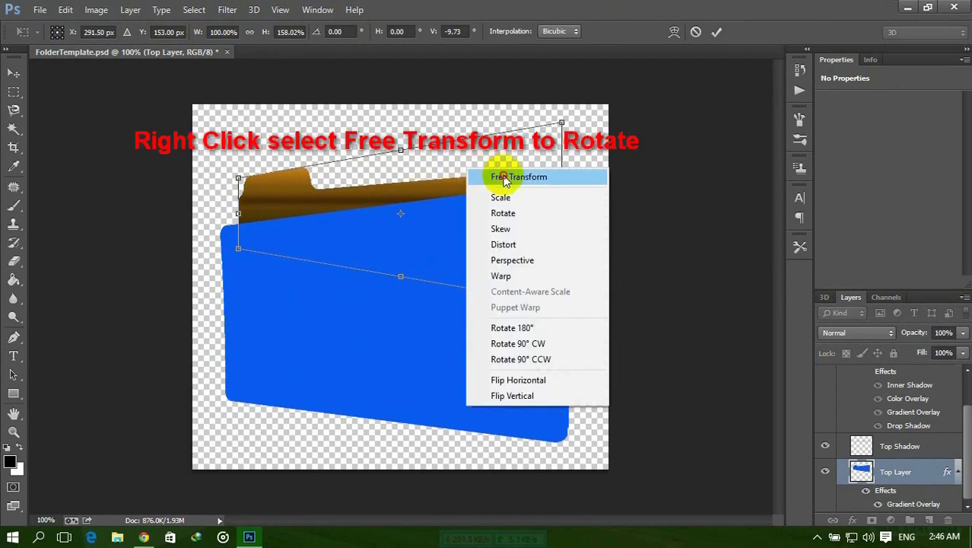
pyautogui.click(503, 177)
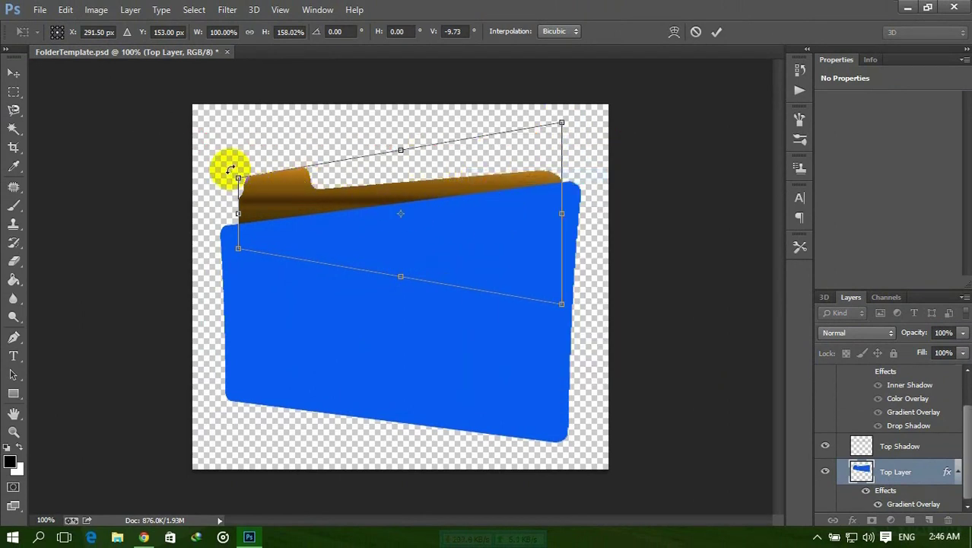
pyautogui.moveTo(229, 170); pyautogui.dragTo(229, 174)
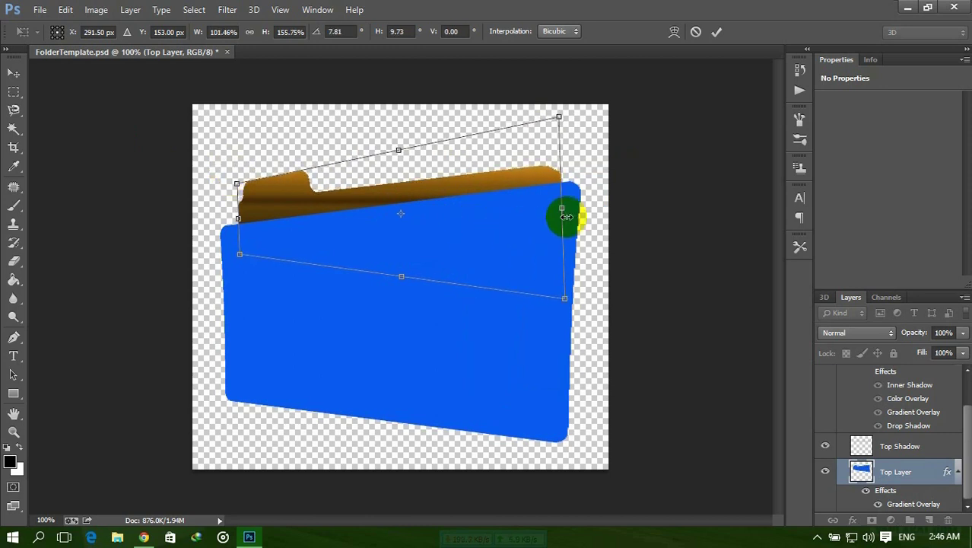
pyautogui.rightClick(499, 178)
pyautogui.click(532, 270)
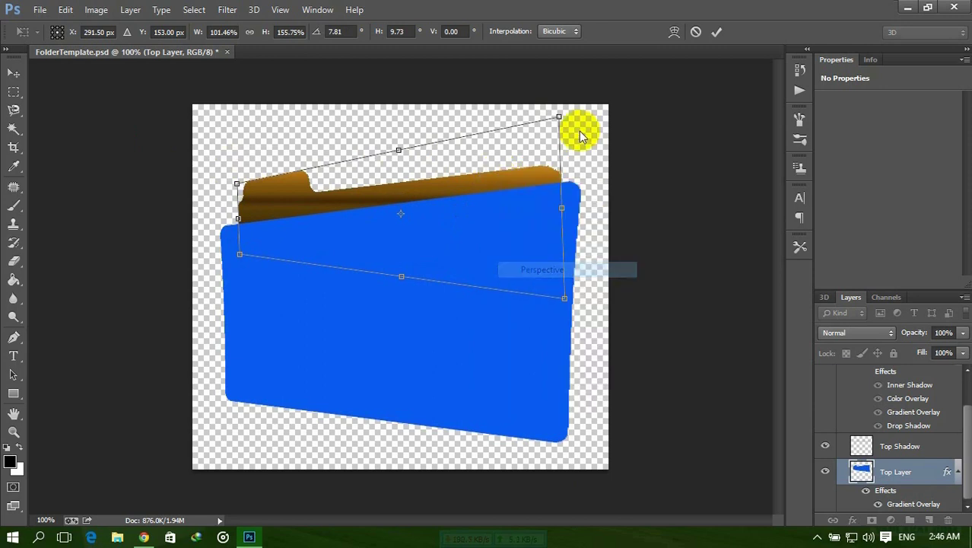
pyautogui.moveTo(559, 118); pyautogui.dragTo(560, 126)
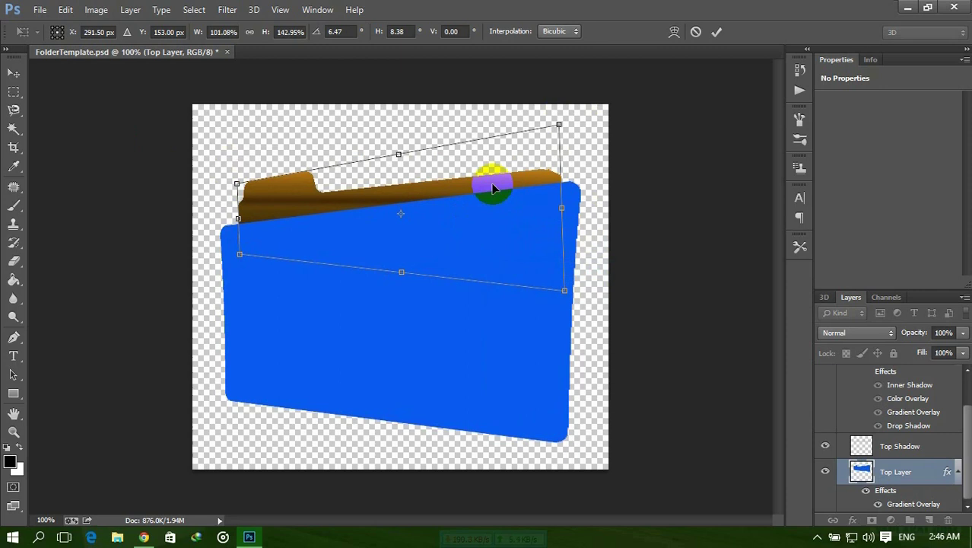
pyautogui.rightClick(443, 191)
pyautogui.click(467, 207)
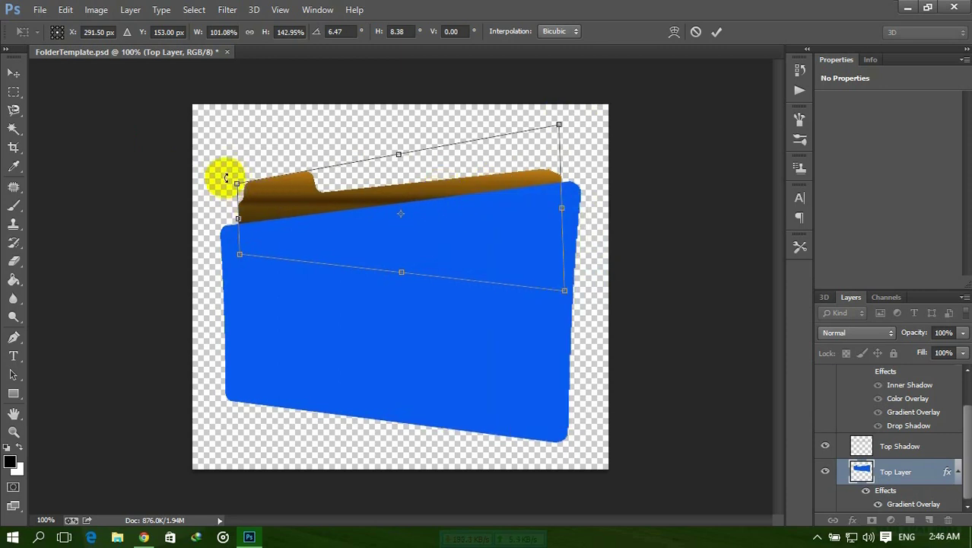
pyautogui.moveTo(223, 179); pyautogui.dragTo(222, 179)
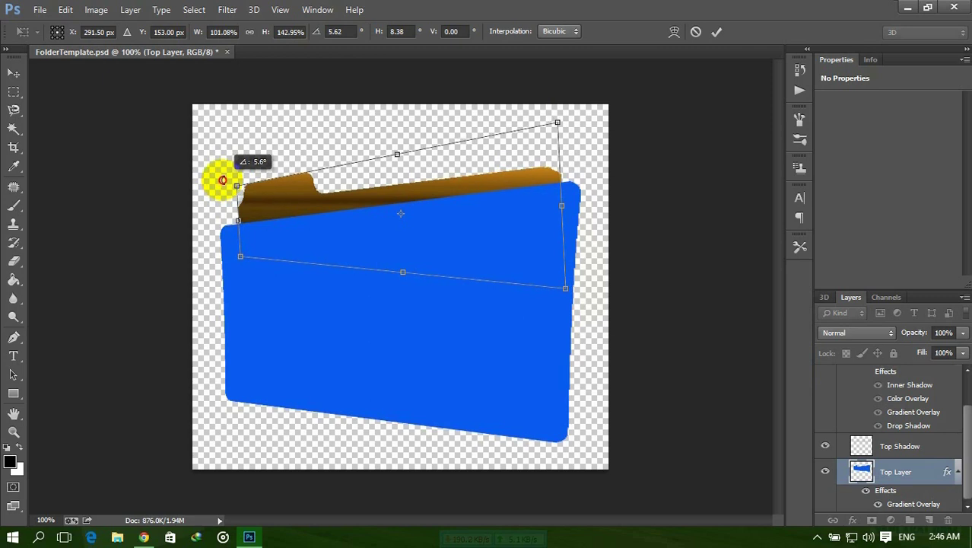
# Commit the back tab, then stretch and rotate the Top Shadow layer to match it.
pyautogui.press('Return')
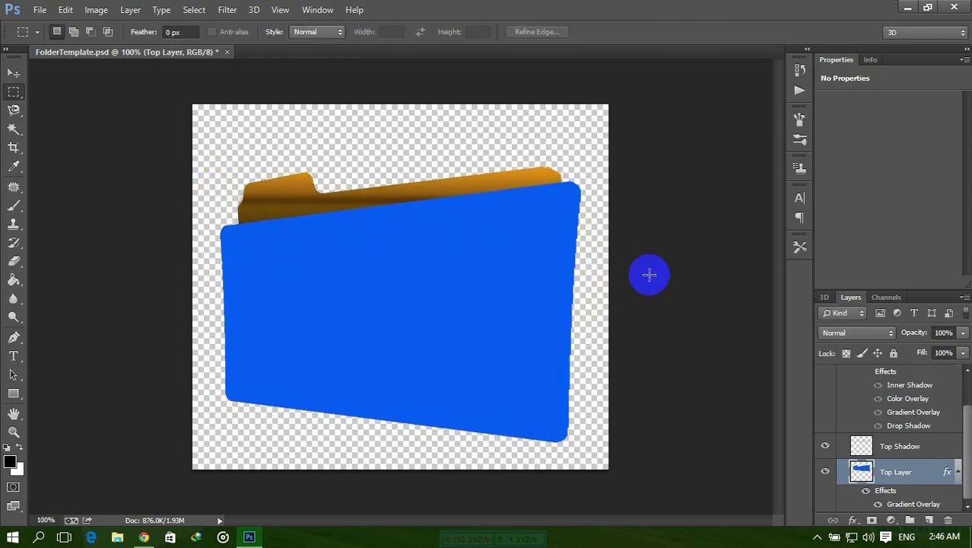
pyautogui.click(13, 72)
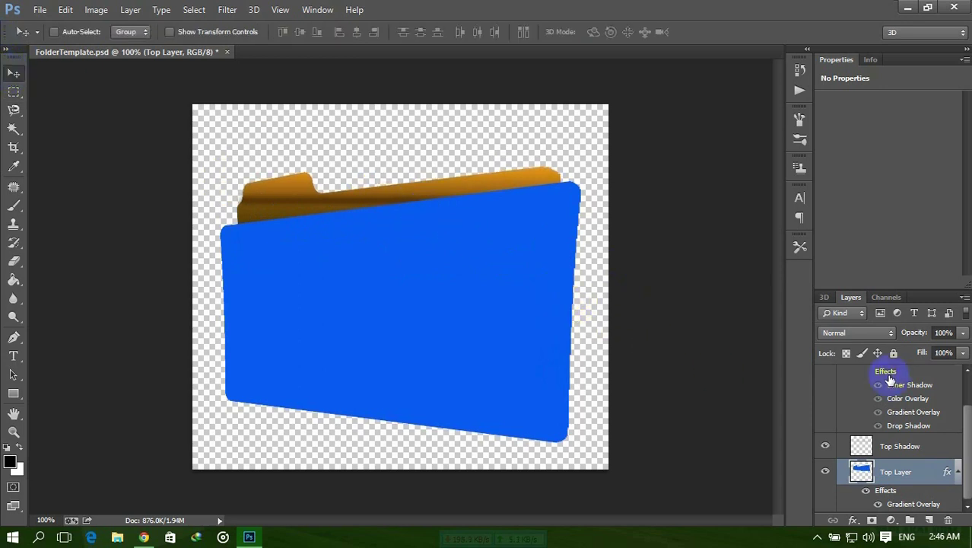
pyautogui.click(897, 449)
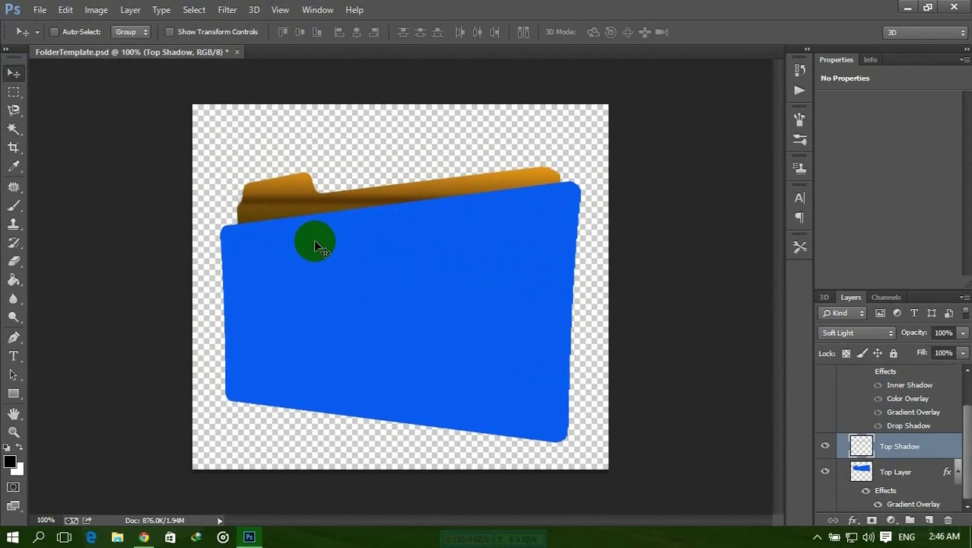
pyautogui.hotkey('ctrl', 't')
pyautogui.moveTo(401, 211); pyautogui.dragTo(402, 230)
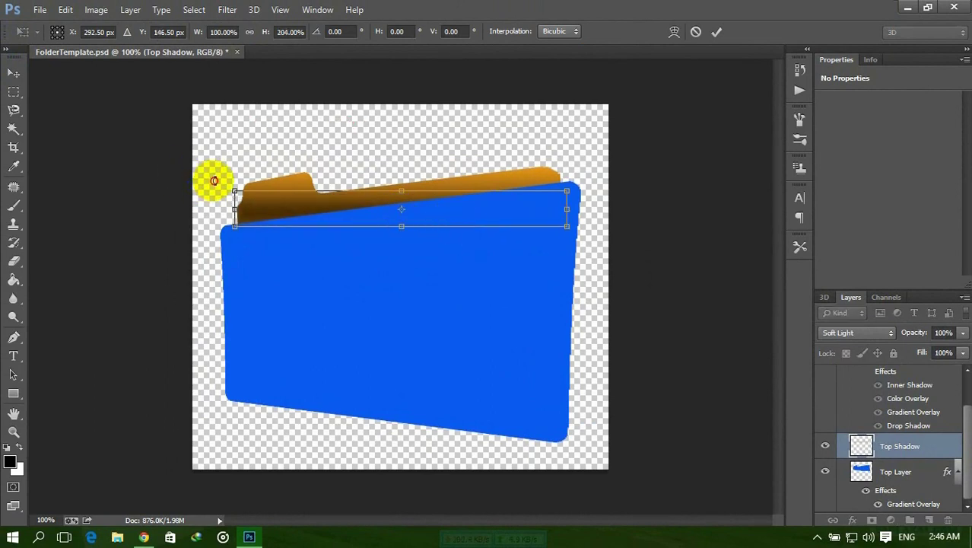
pyautogui.moveTo(215, 181); pyautogui.dragTo(202, 207)
pyautogui.moveTo(347, 218); pyautogui.dragTo(336, 207)
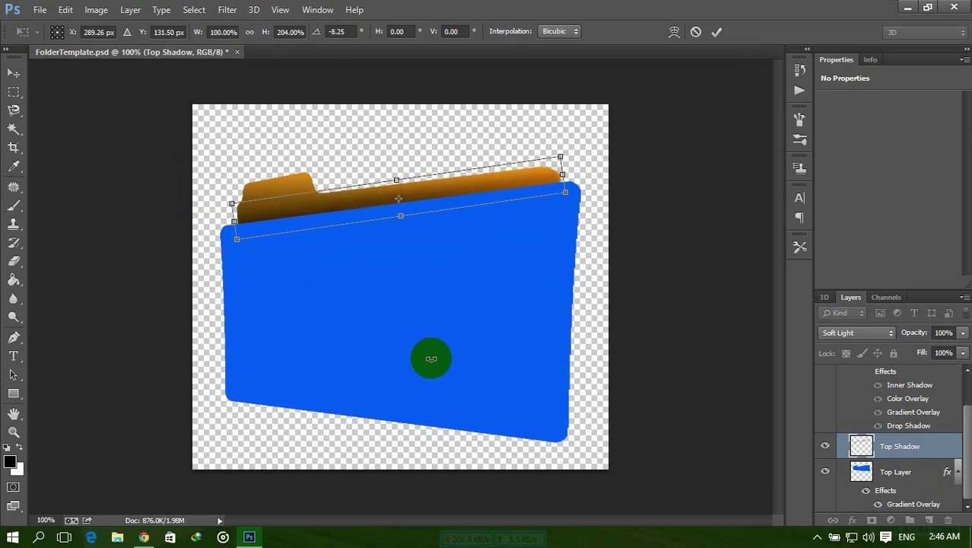
pyautogui.press('Return')
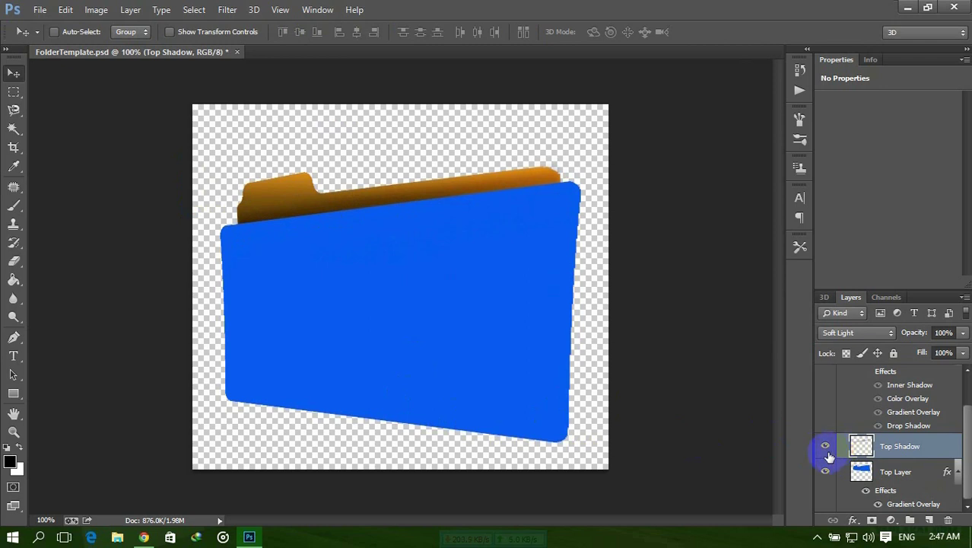
# Make the Front layer the active layer.
pyautogui.scroll(2, 935, 438)
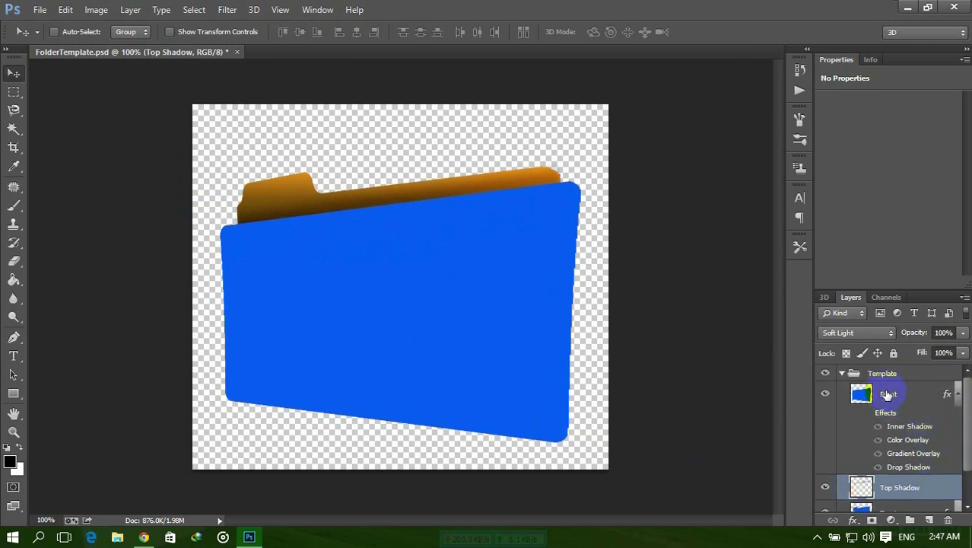
pyautogui.scroll(-1, 935, 438)
pyautogui.scroll(-1, 935, 441)
pyautogui.scroll(2, 937, 449)
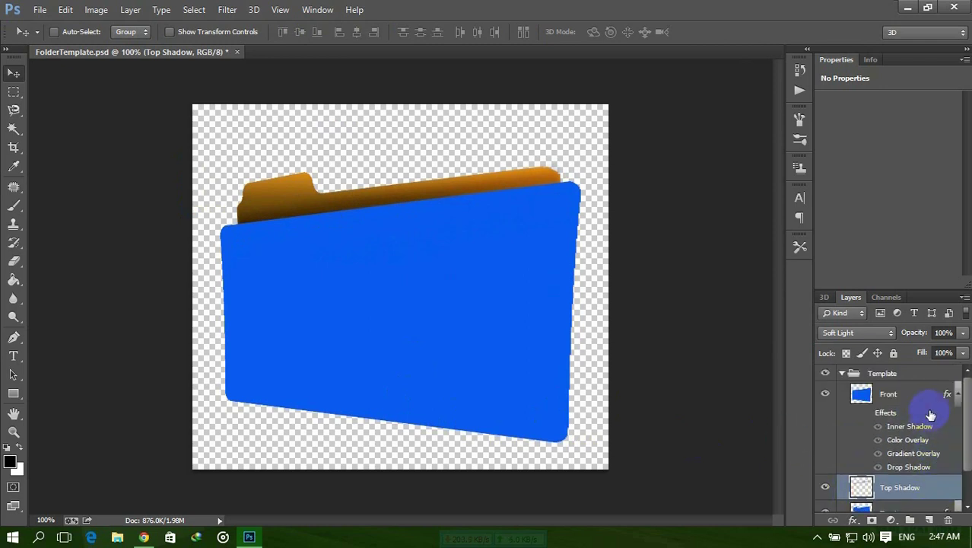
pyautogui.click(897, 397)
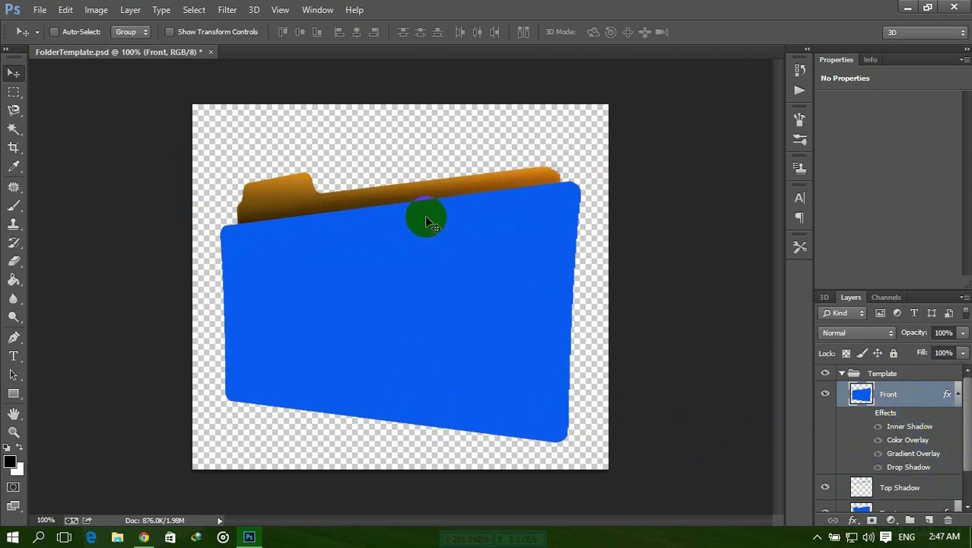
pyautogui.click(496, 282)
pyautogui.click(372, 230)
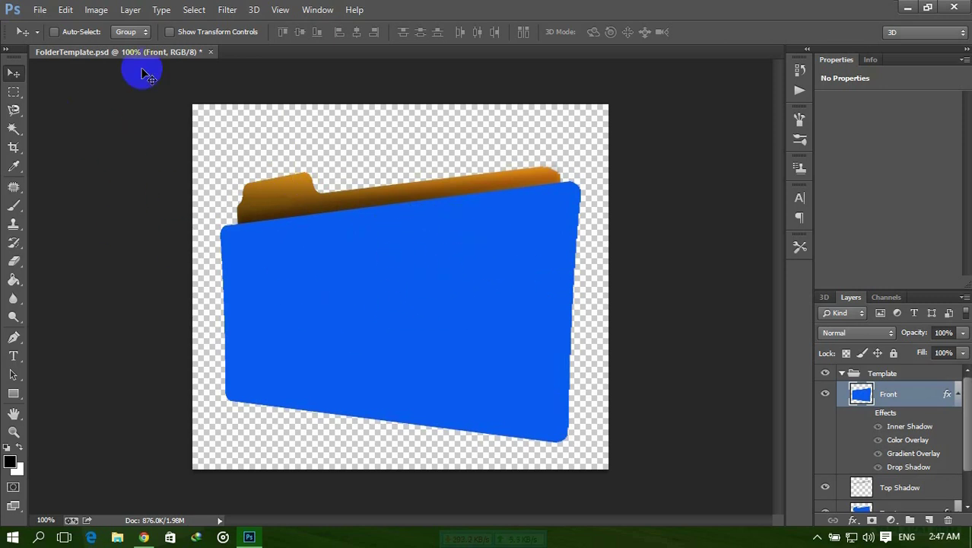
# Open the Age of Ultron poster and Avengers logo JPGs together from the movie folder.
pyautogui.click(38, 10)
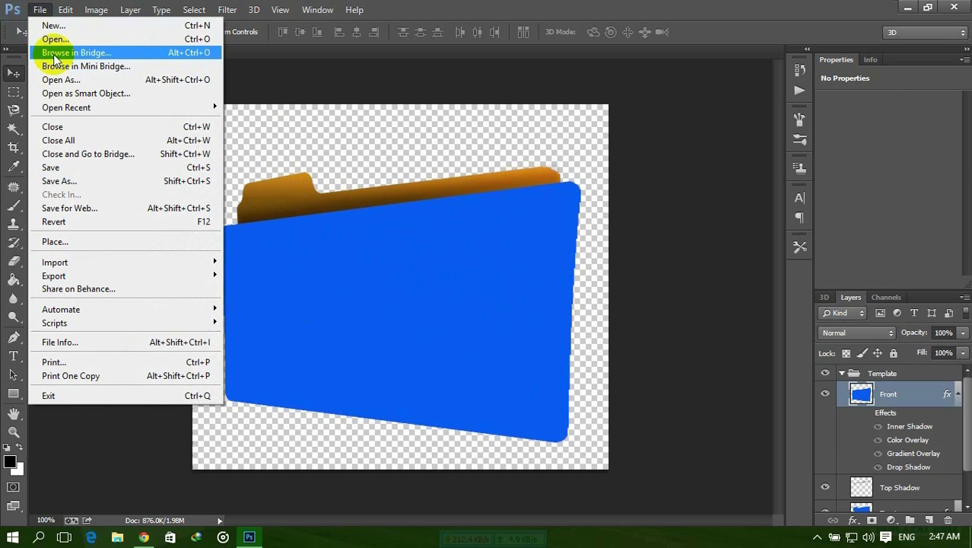
pyautogui.click(54, 40)
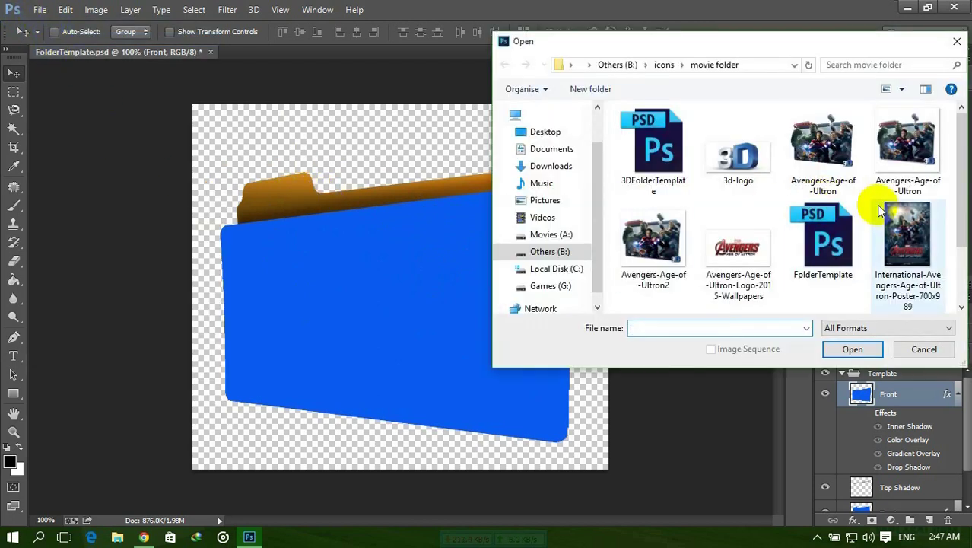
pyautogui.scroll(-2, 894, 217)
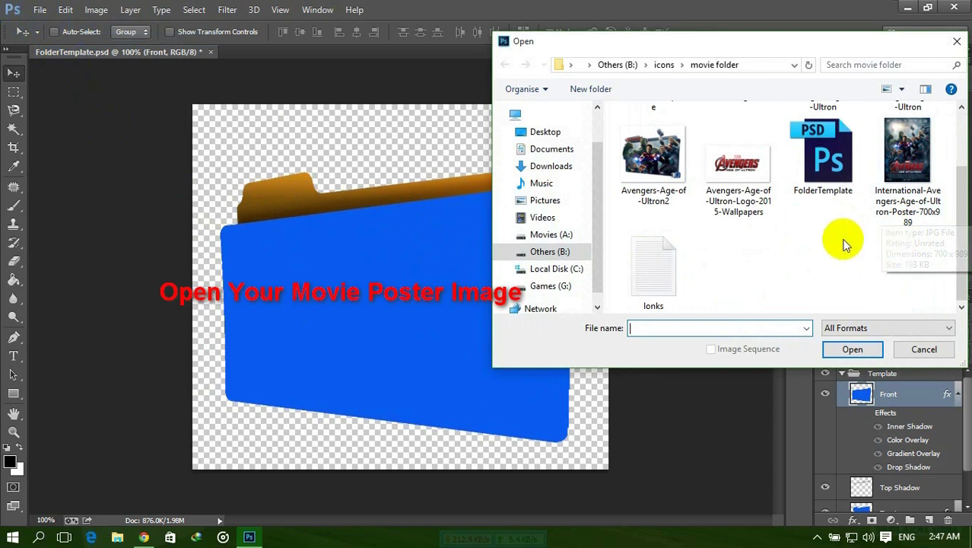
pyautogui.click(915, 164)
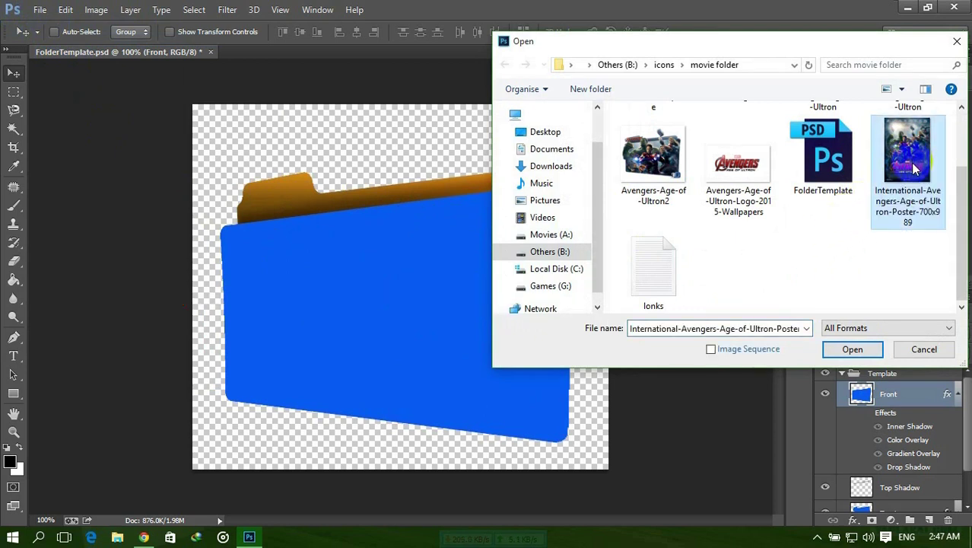
pyautogui.scroll(2, 910, 217)
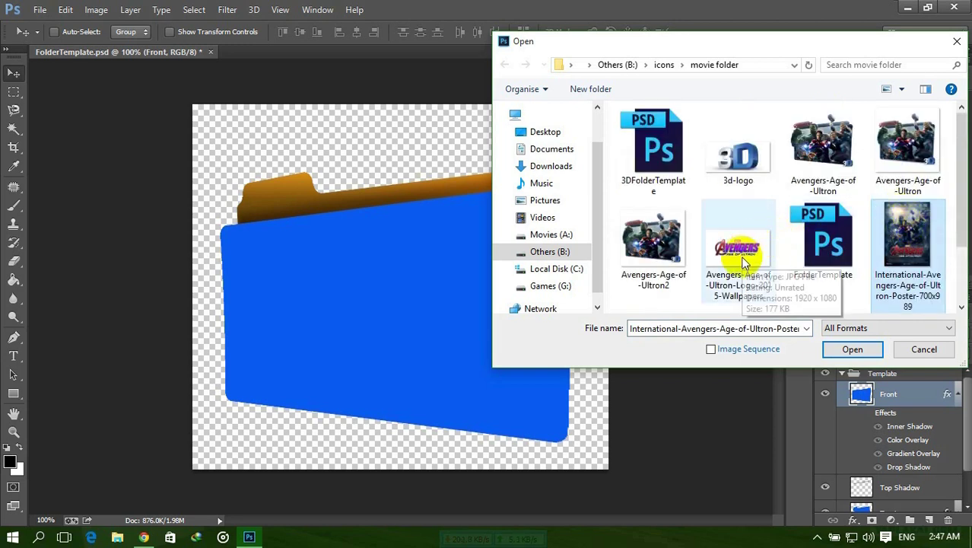
pyautogui.moveTo(738, 251)
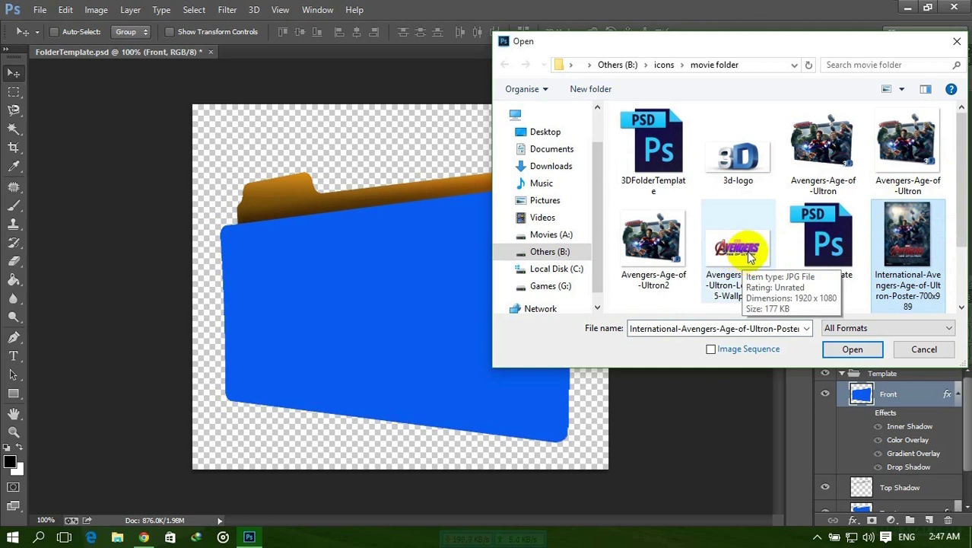
pyautogui.click(750, 257)
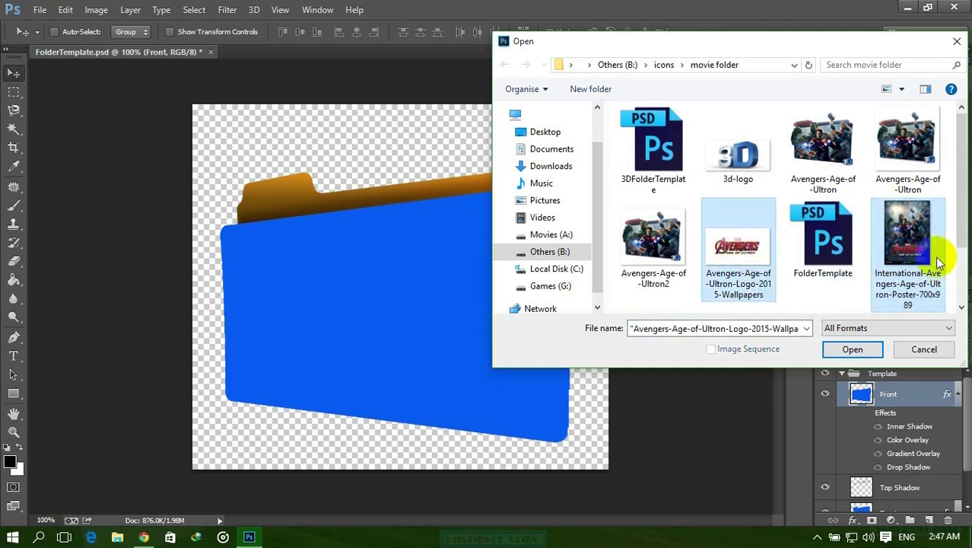
pyautogui.click(852, 350)
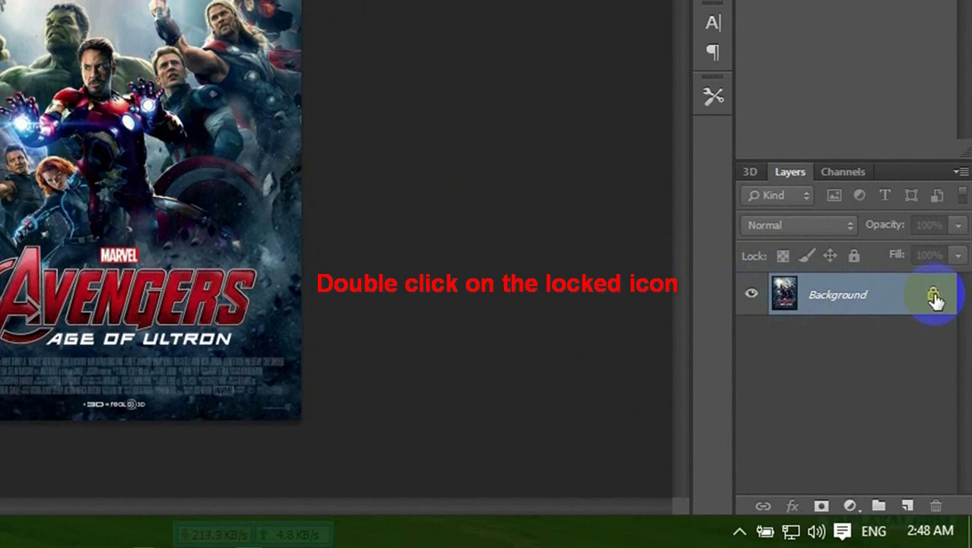
# Convert the poster's Background to Layer 0 and set its Image Size width to 600 px (600×848).
pyautogui.doubleClick(934, 296)
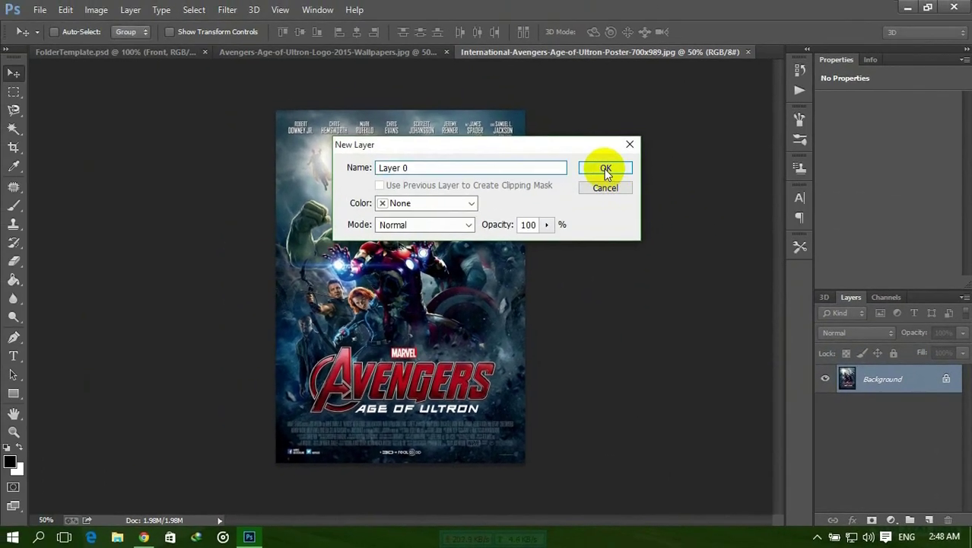
pyautogui.click(606, 168)
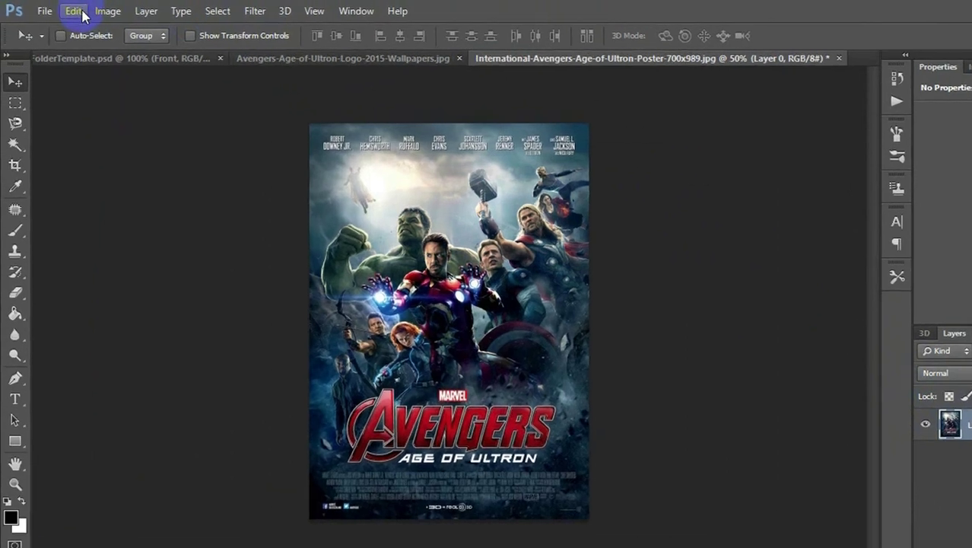
pyautogui.click(96, 9)
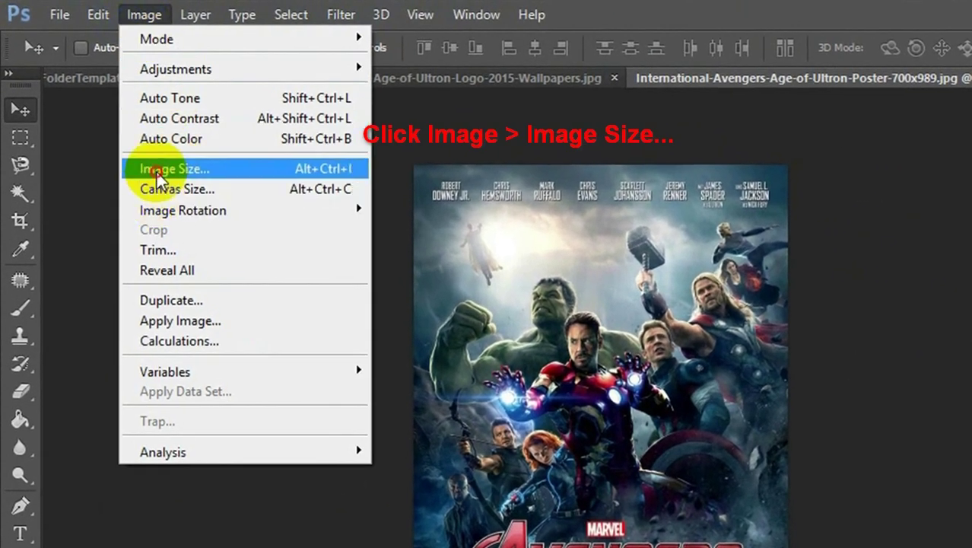
pyautogui.click(150, 168)
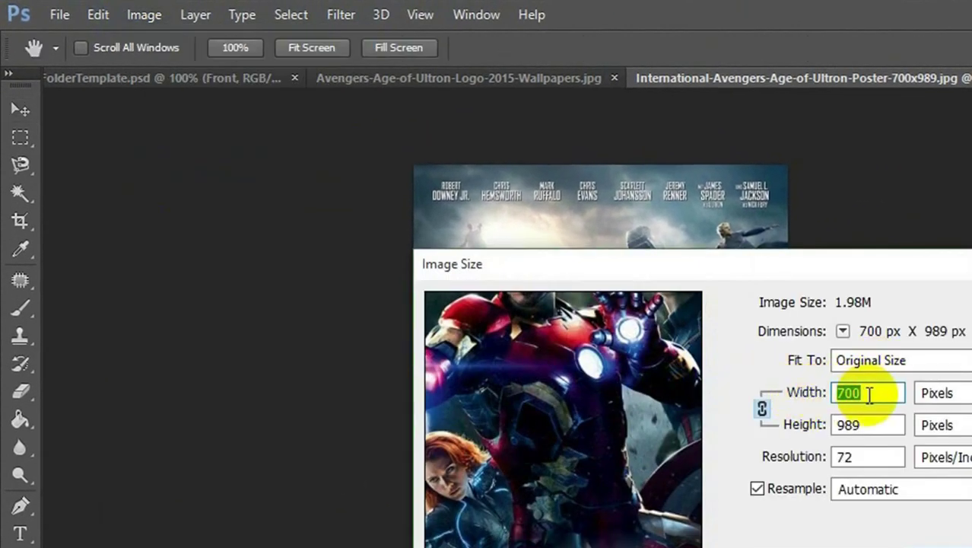
pyautogui.write('600')
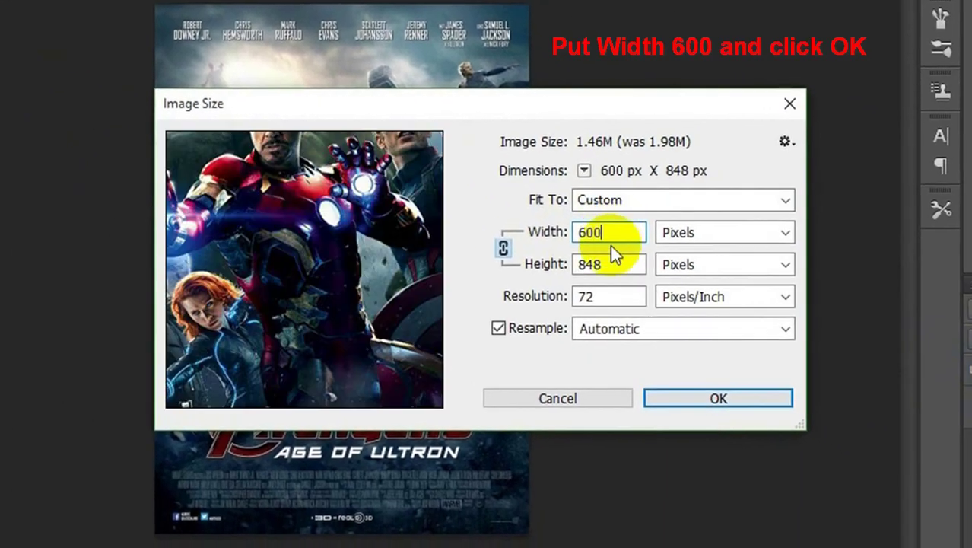
pyautogui.click(719, 396)
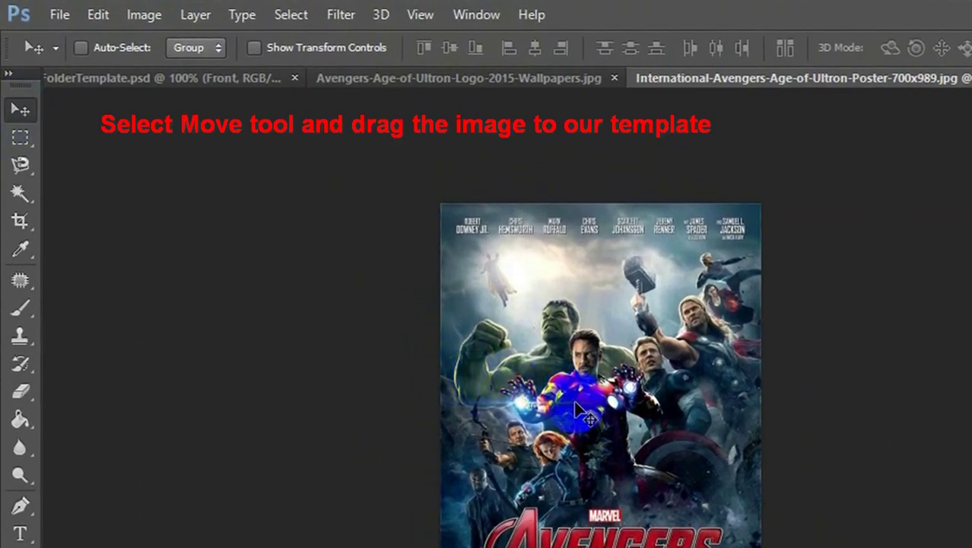
# Drag the poster onto the FolderTemplate canvas and rename the new Layer 1 to 'poster'.
pyautogui.moveTo(391, 268); pyautogui.dragTo(418, 274)
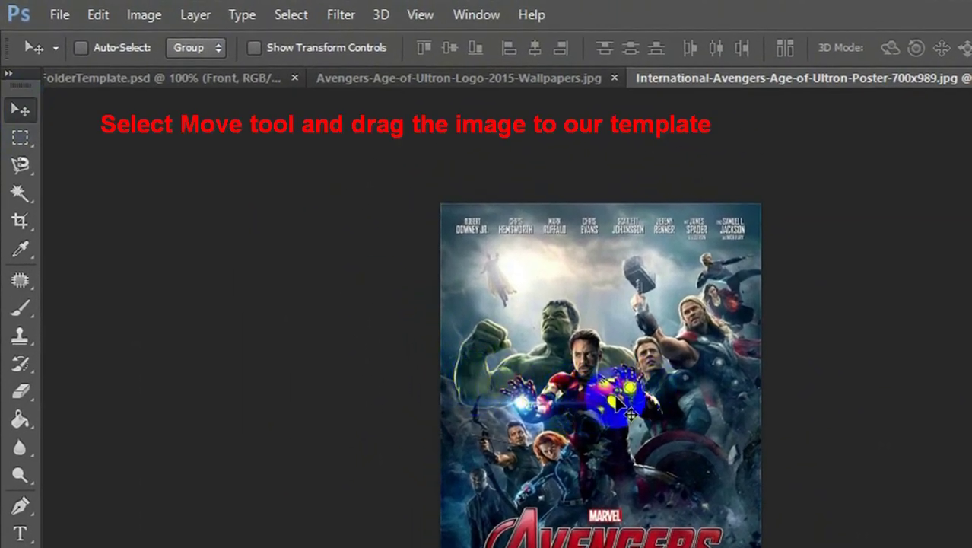
pyautogui.moveTo(632, 417); pyautogui.dragTo(110, 73)
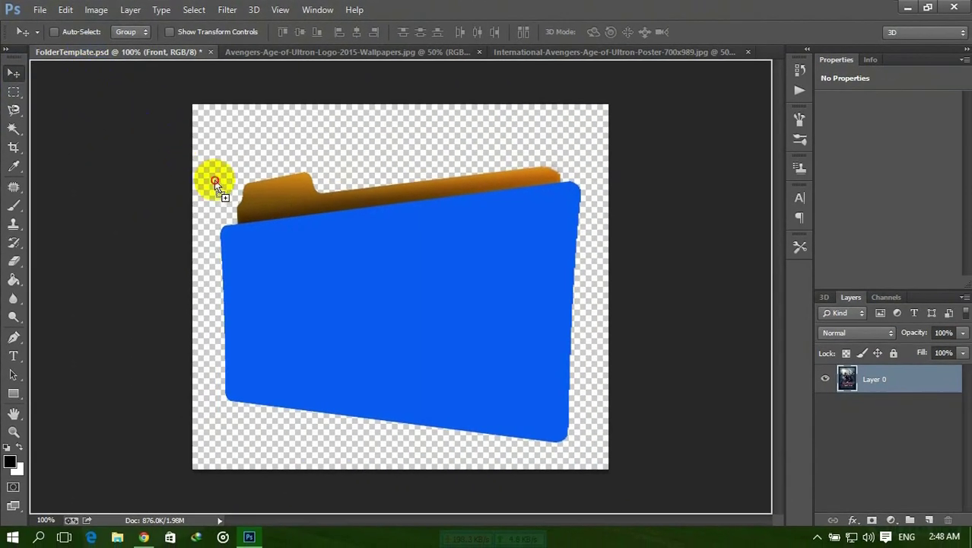
pyautogui.moveTo(111, 74)
pyautogui.mouseDown()
pyautogui.moveTo(381, 281)
pyautogui.moveTo(403, 277)
pyautogui.mouseUp()
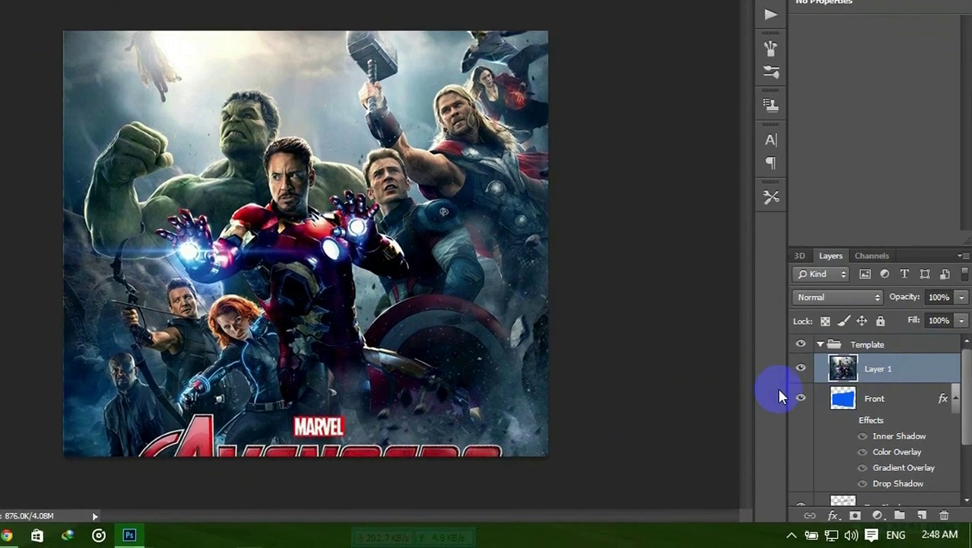
pyautogui.scroll(-2, 860, 400)
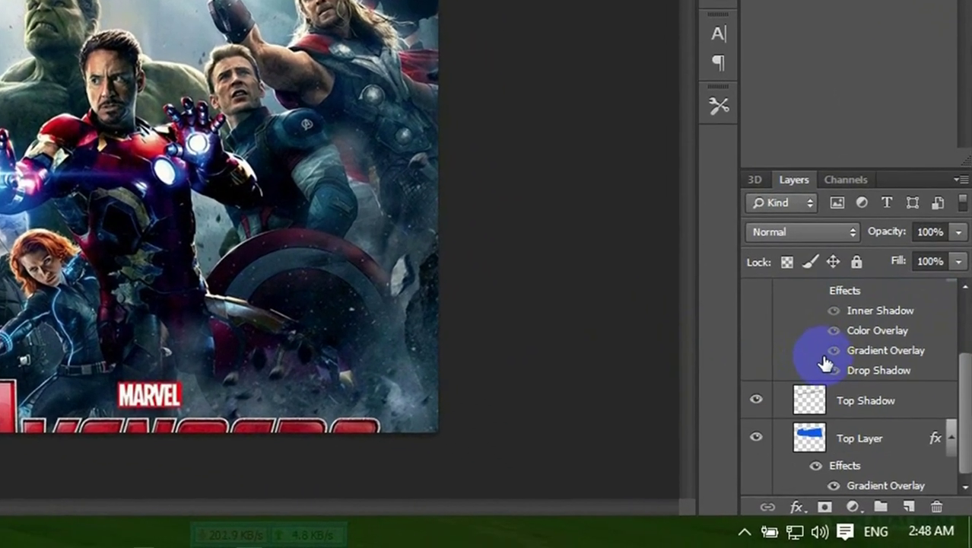
pyautogui.scroll(2, 860, 402)
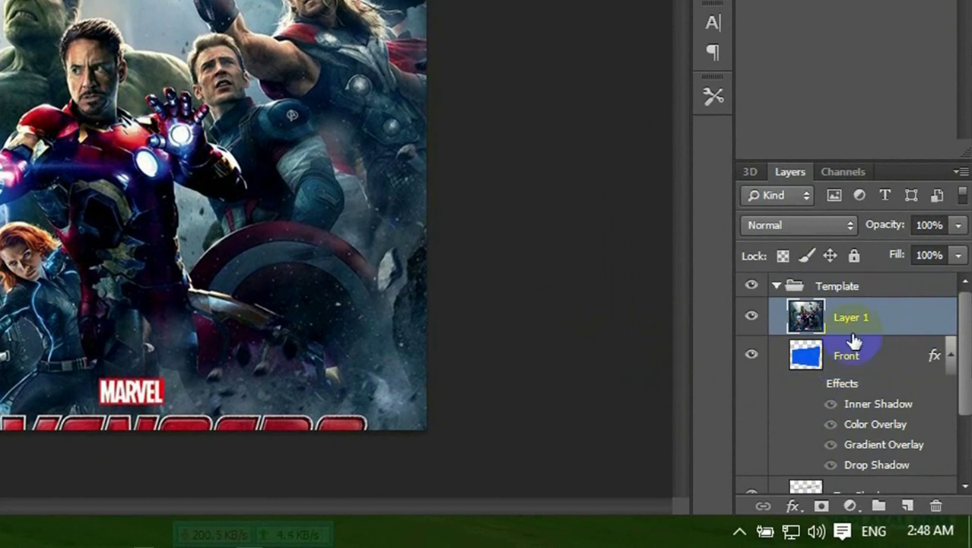
pyautogui.doubleClick(851, 316)
pyautogui.write('poster')
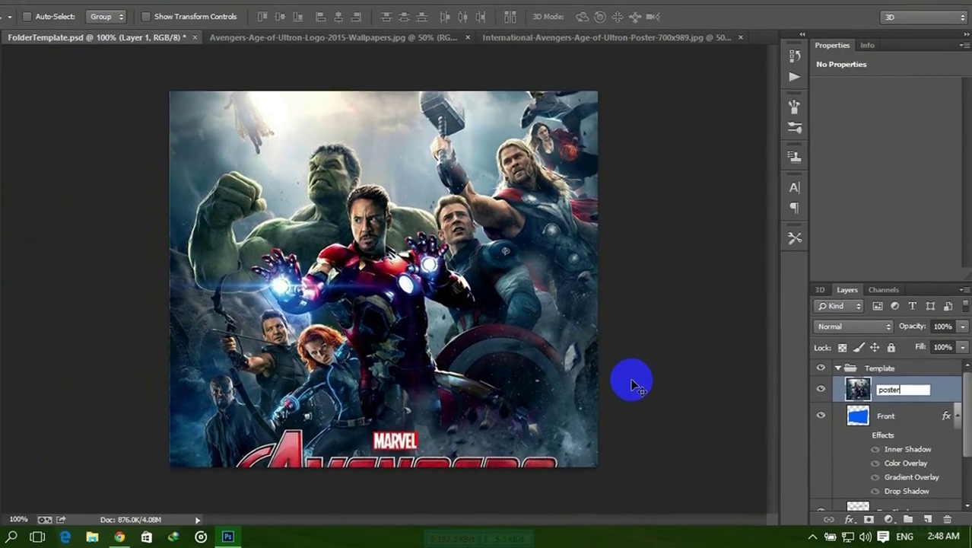
pyautogui.press('Return')
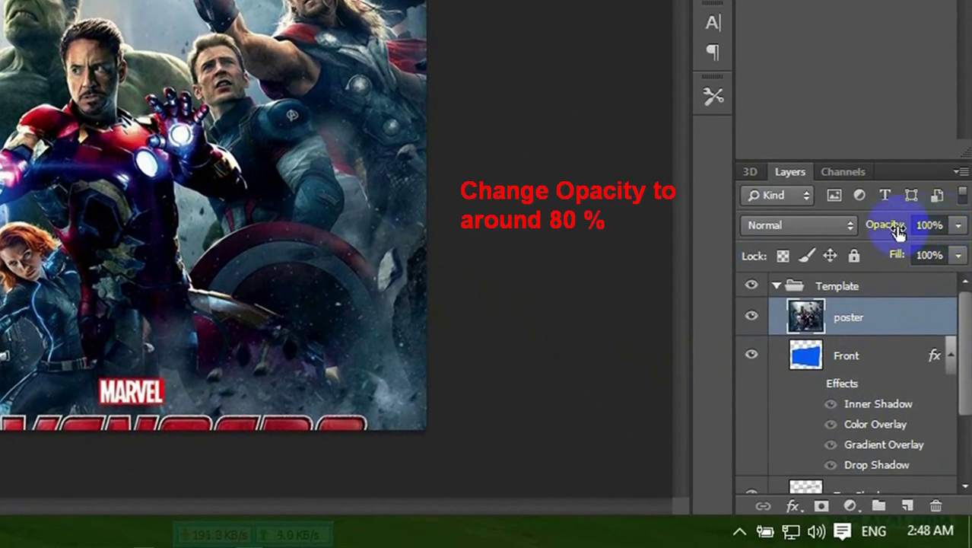
# Drop the poster layer to about 80% opacity, align it over the folder front, then restore 100%.
pyautogui.moveTo(899, 232); pyautogui.dragTo(879, 232)
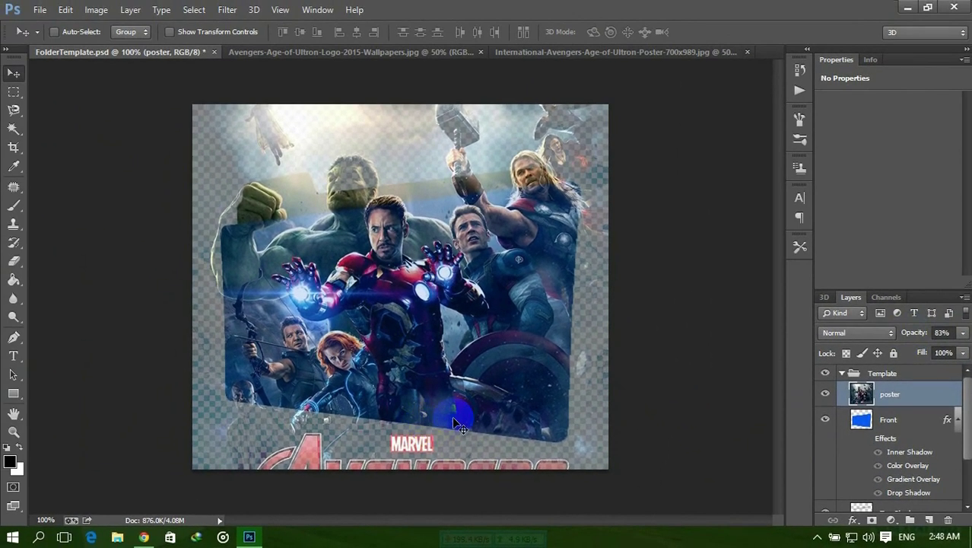
pyautogui.moveTo(378, 267); pyautogui.dragTo(378, 299)
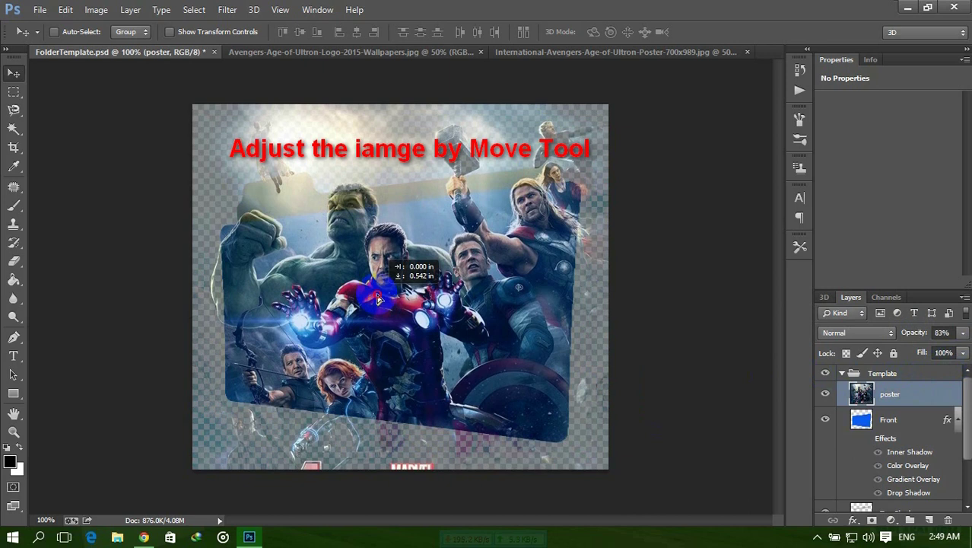
pyautogui.moveTo(378, 298); pyautogui.dragTo(372, 300)
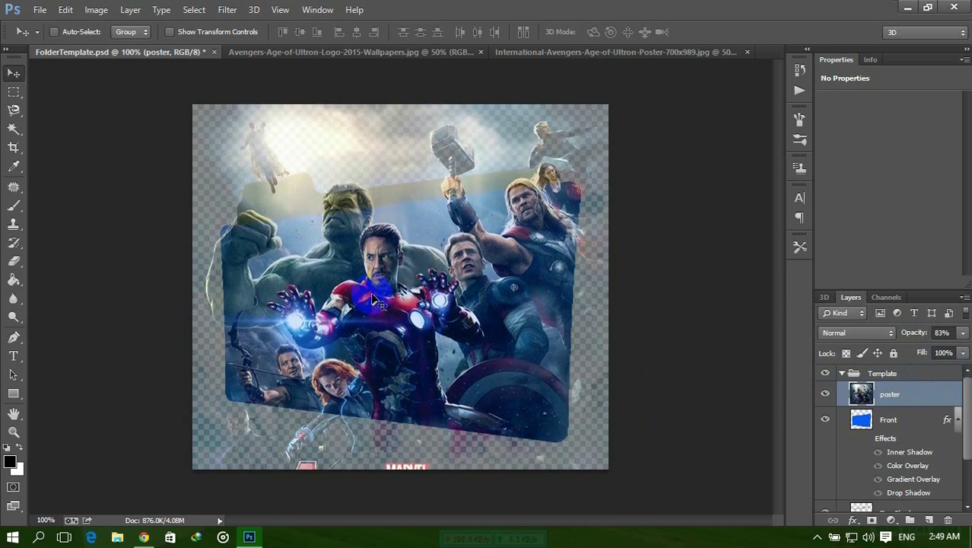
pyautogui.moveTo(372, 299); pyautogui.dragTo(373, 292)
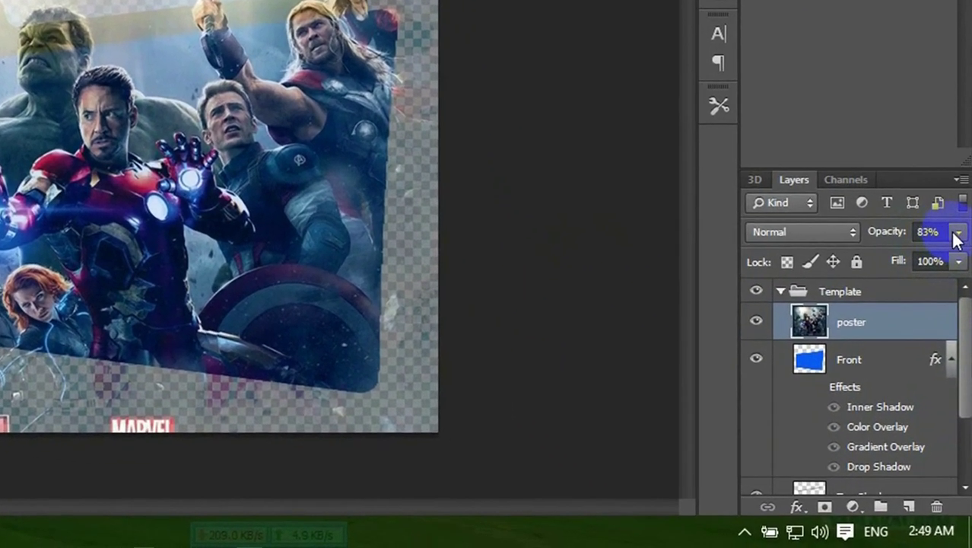
pyautogui.click(962, 332)
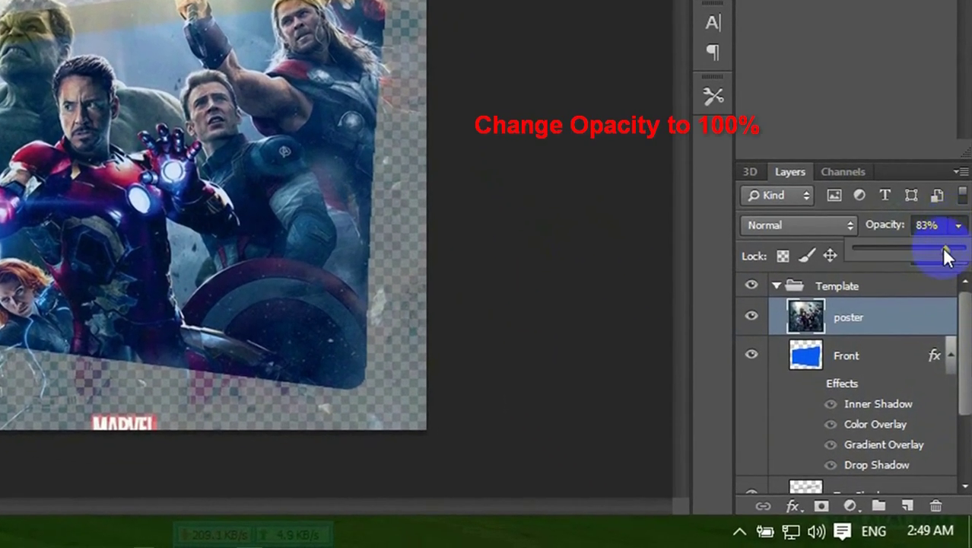
pyautogui.moveTo(947, 256); pyautogui.dragTo(967, 257)
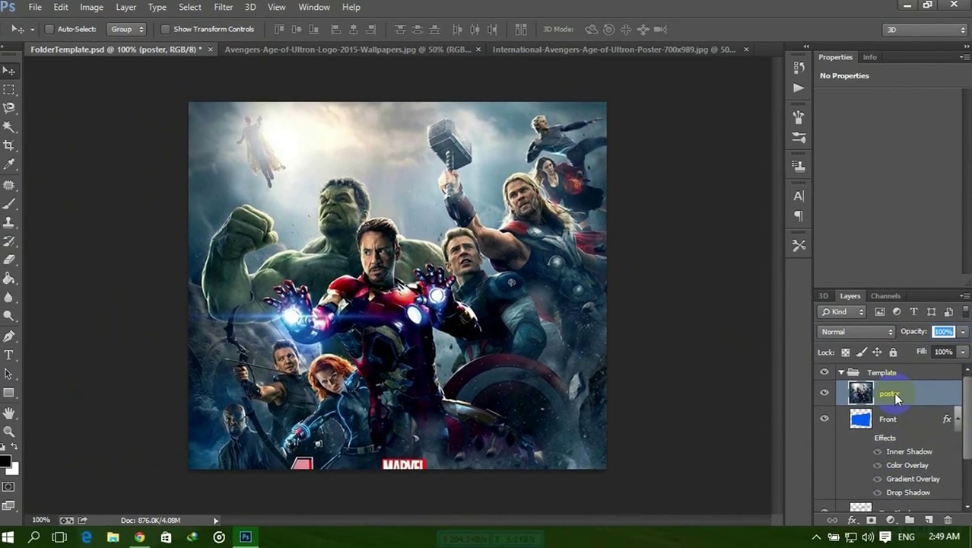
# Duplicate the poster layer as 'poster copy' and hide the copy.
pyautogui.rightClick(891, 392)
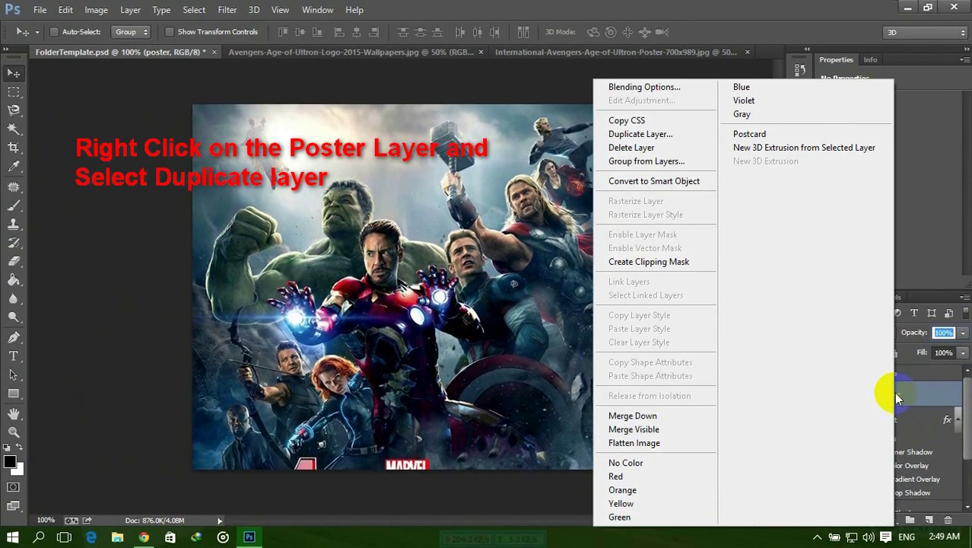
pyautogui.click(631, 134)
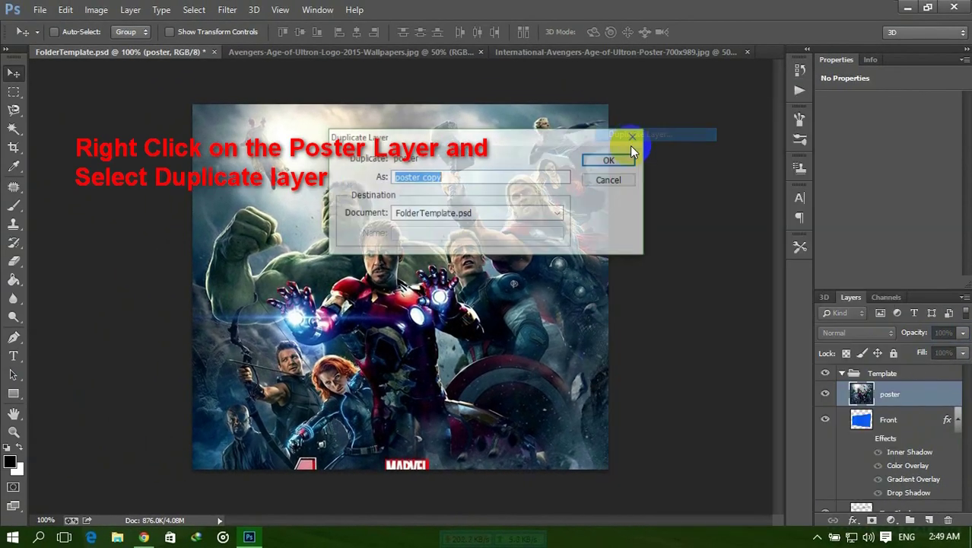
pyautogui.click(609, 162)
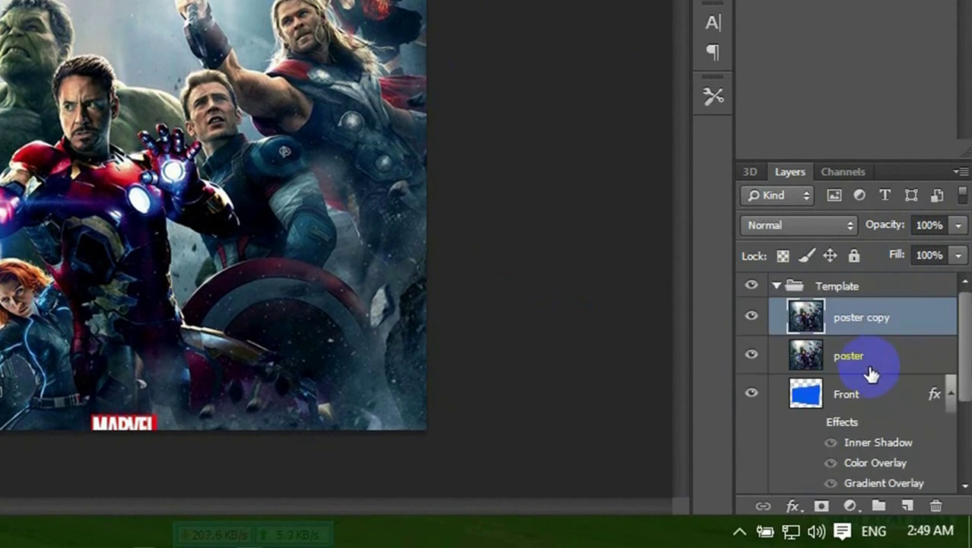
pyautogui.click(871, 360)
pyautogui.click(890, 317)
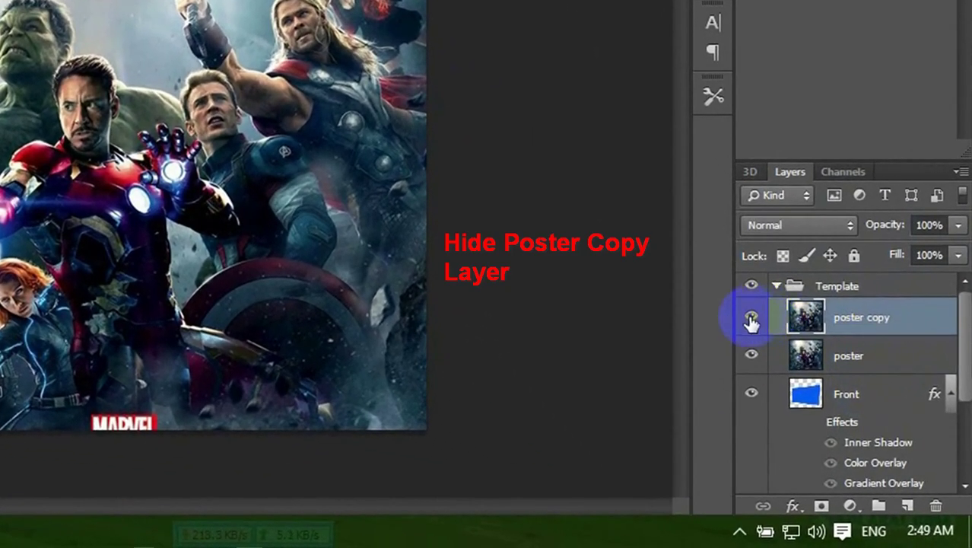
pyautogui.click(751, 320)
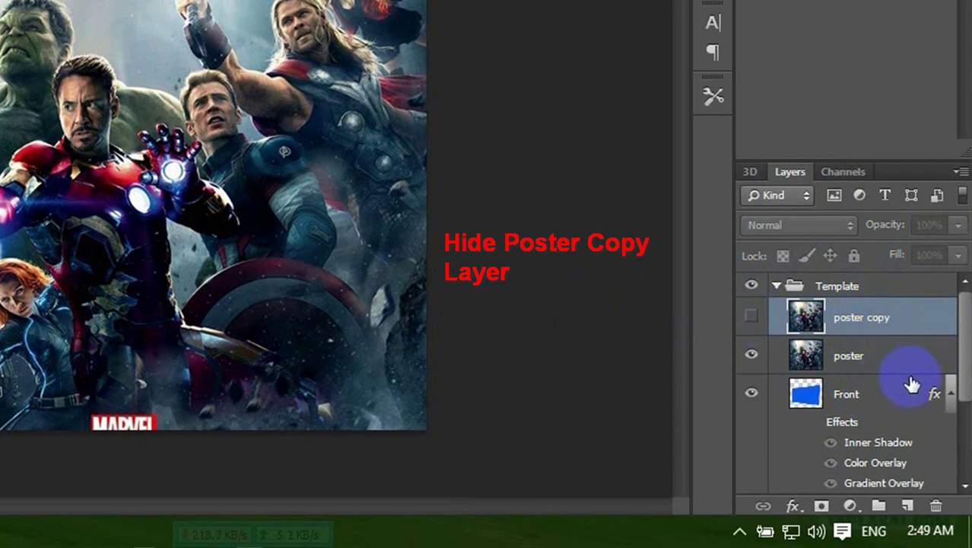
# Make the Front layer active and pick the Magic Wand tool.
pyautogui.scroll(-1, 911, 385)
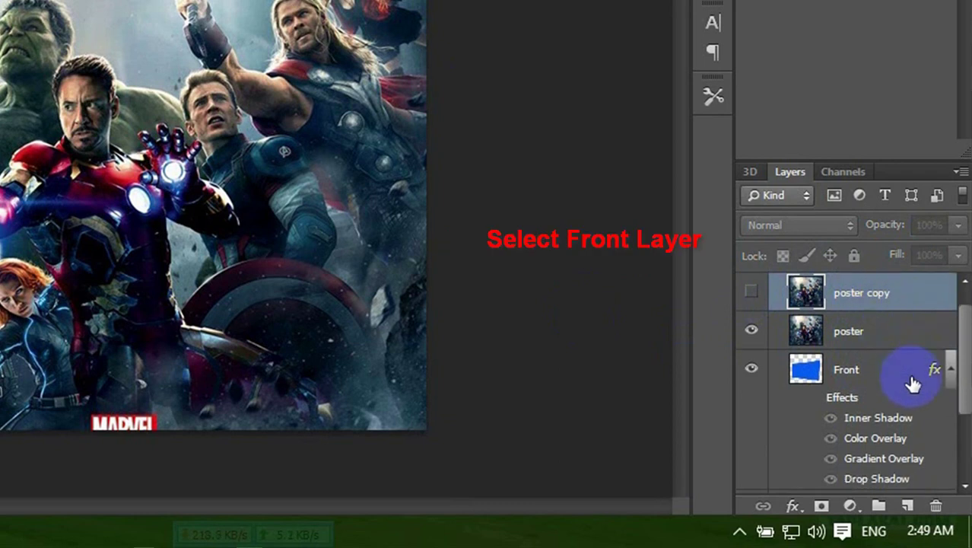
pyautogui.click(852, 377)
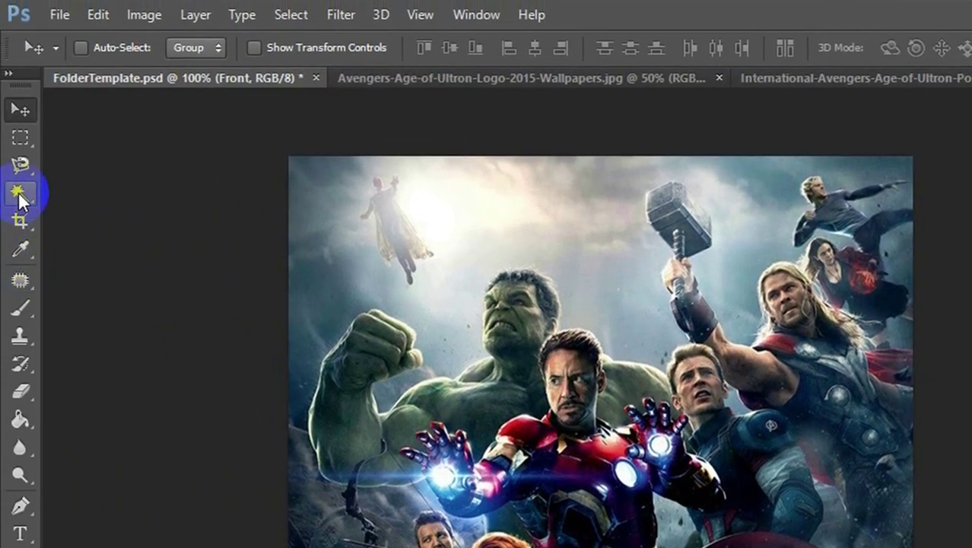
pyautogui.click(20, 197)
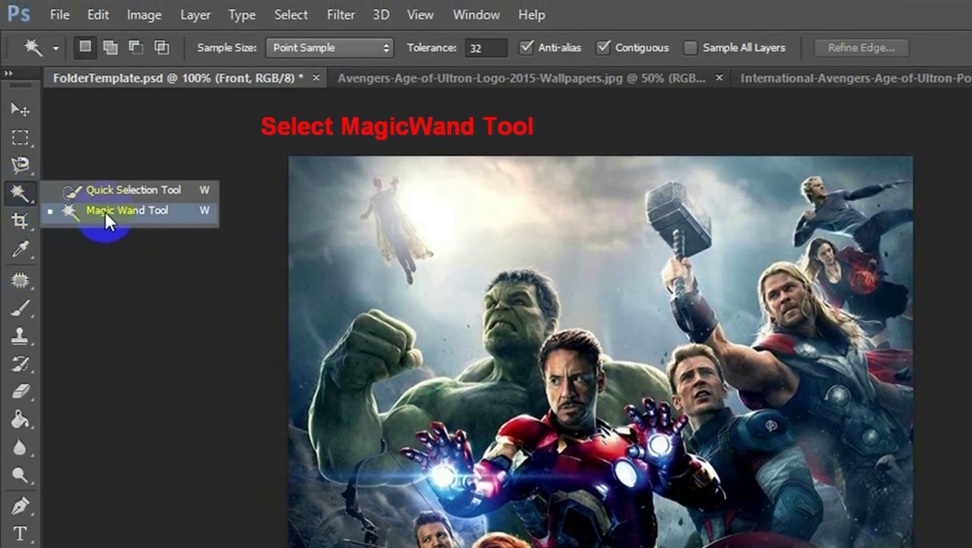
# Magic-wand the folder front's shape, delete the poster outside it, and deselect.
pyautogui.click(112, 208)
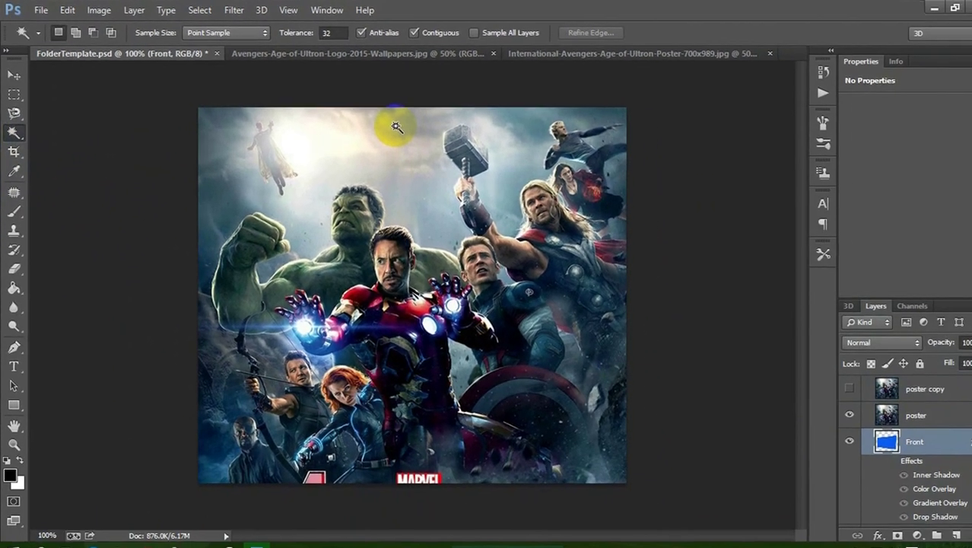
pyautogui.click(384, 123)
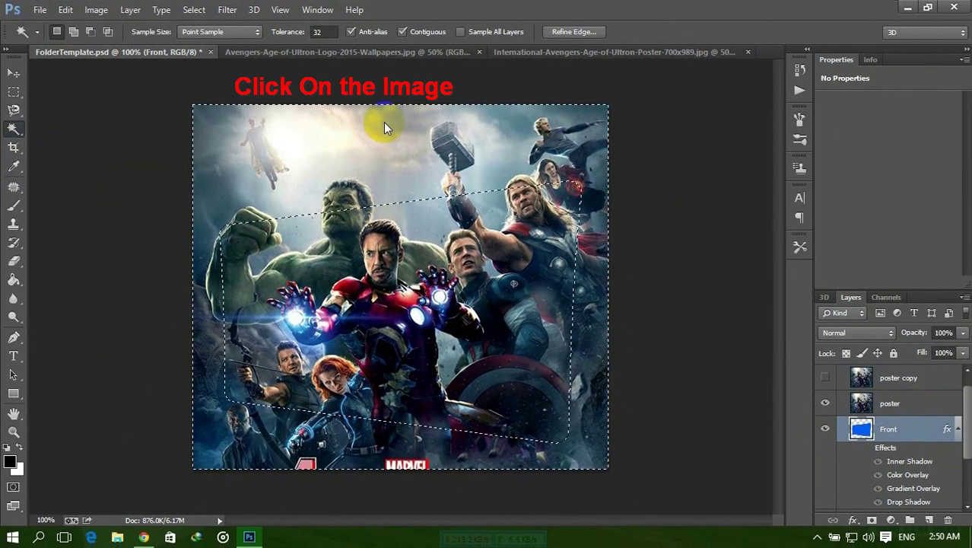
pyautogui.scroll(1, 929, 424)
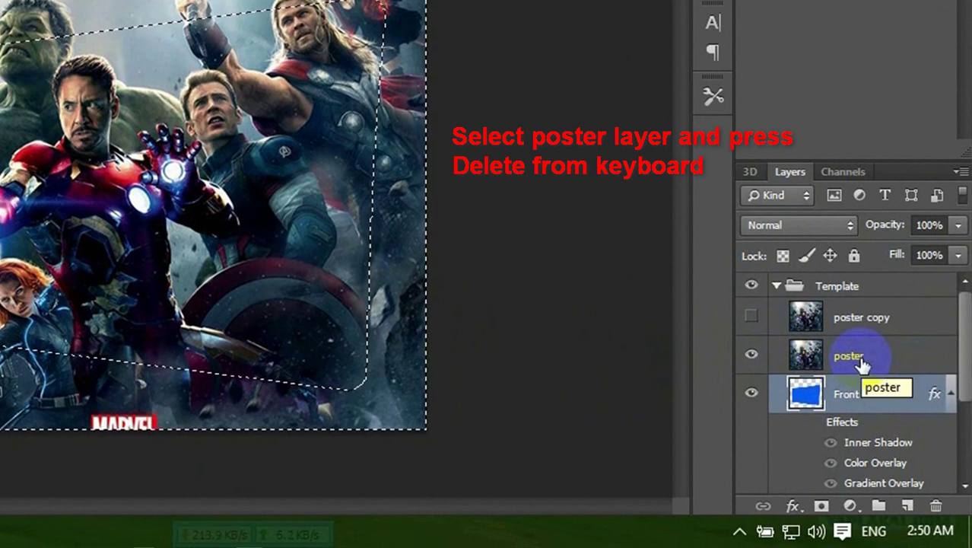
pyautogui.click(898, 424)
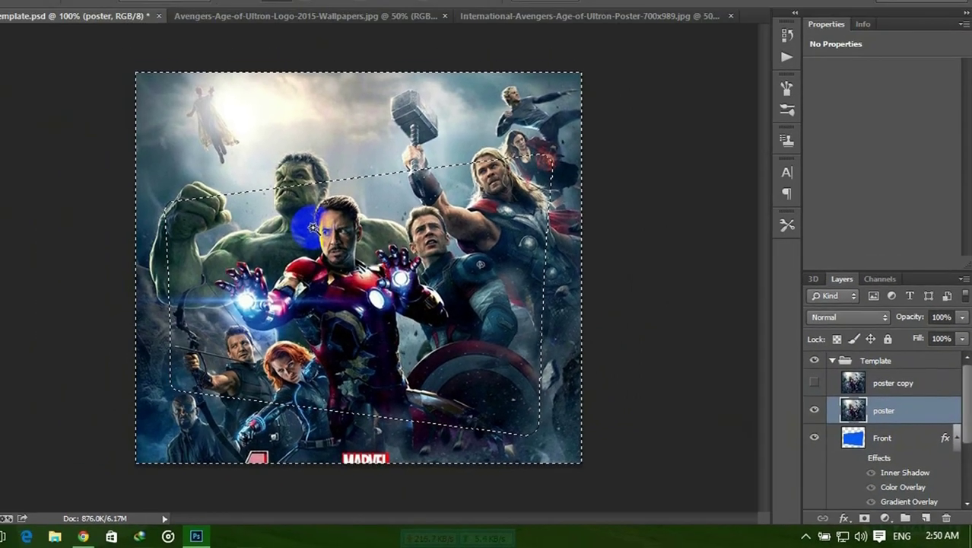
pyautogui.press('Delete')
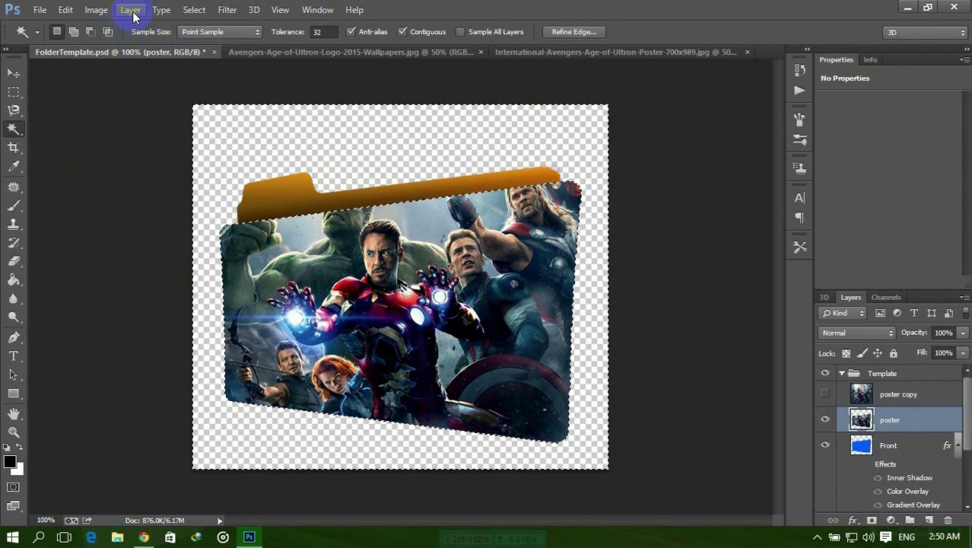
pyautogui.click(194, 9)
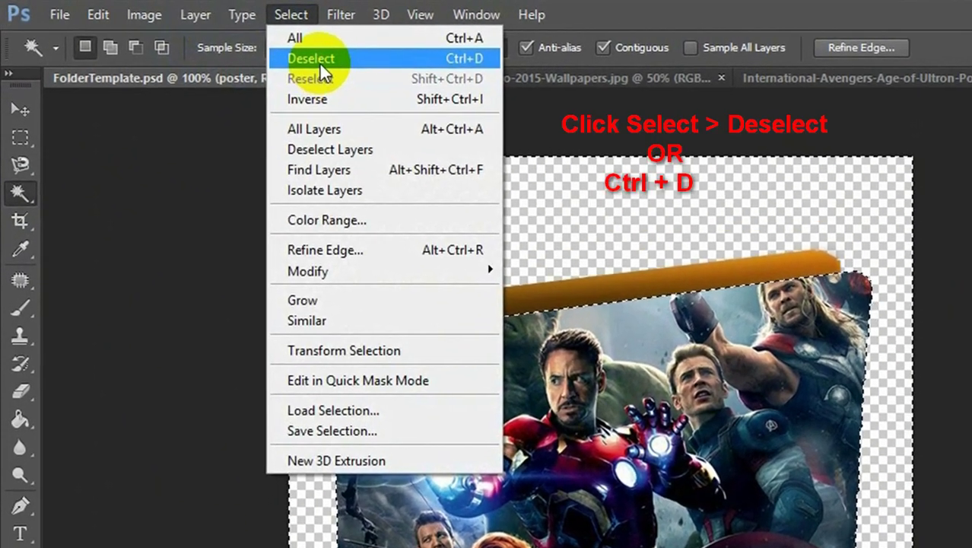
pyautogui.click(432, 58)
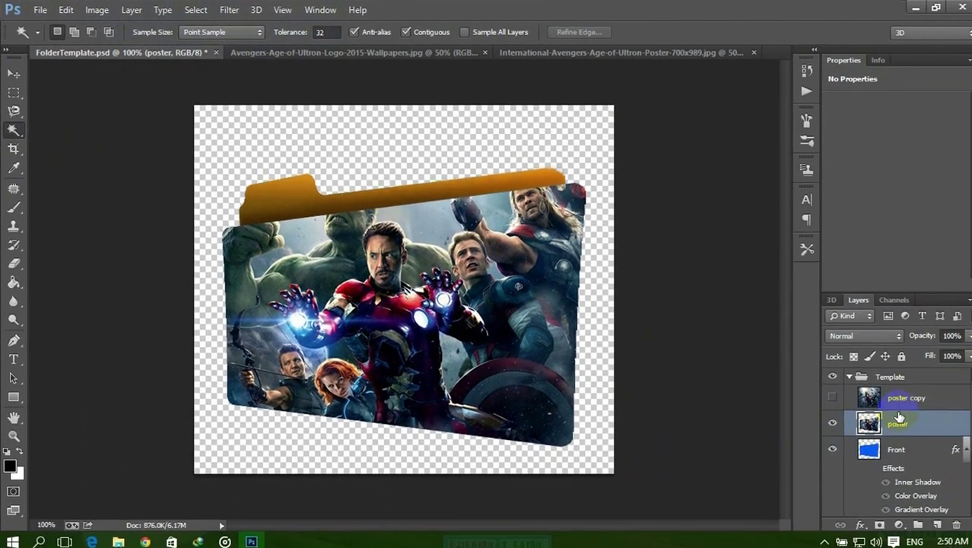
# Show the poster copy layer and hide the original poster layer.
pyautogui.click(906, 394)
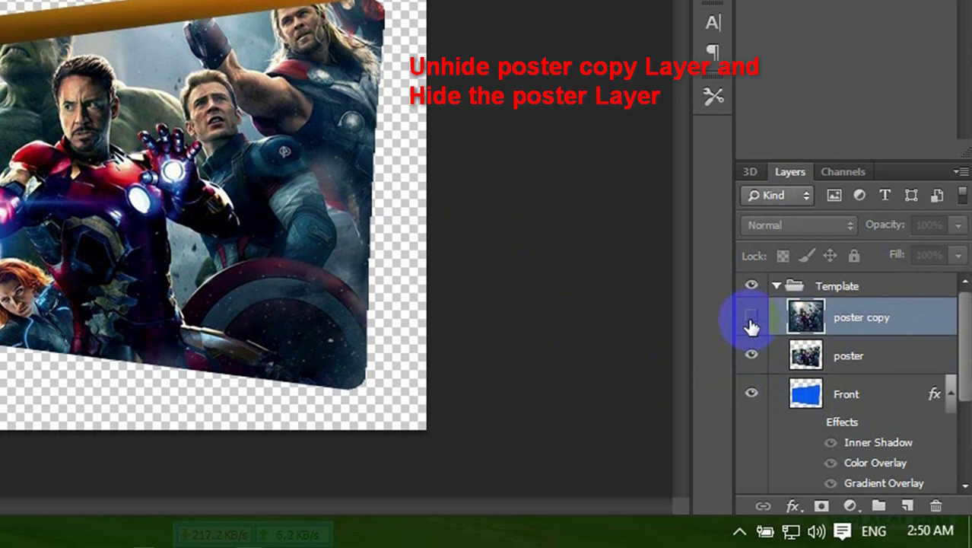
pyautogui.click(751, 318)
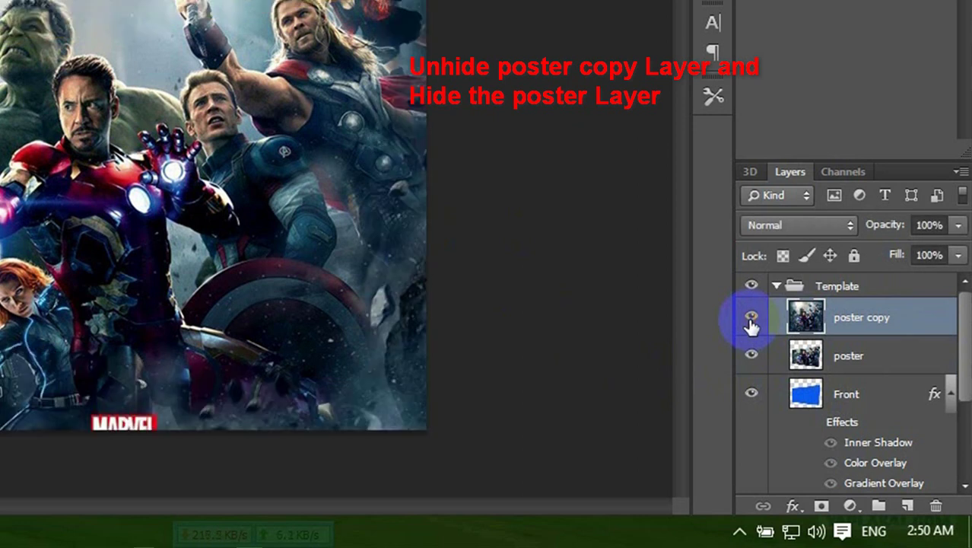
pyautogui.click(859, 368)
pyautogui.click(752, 355)
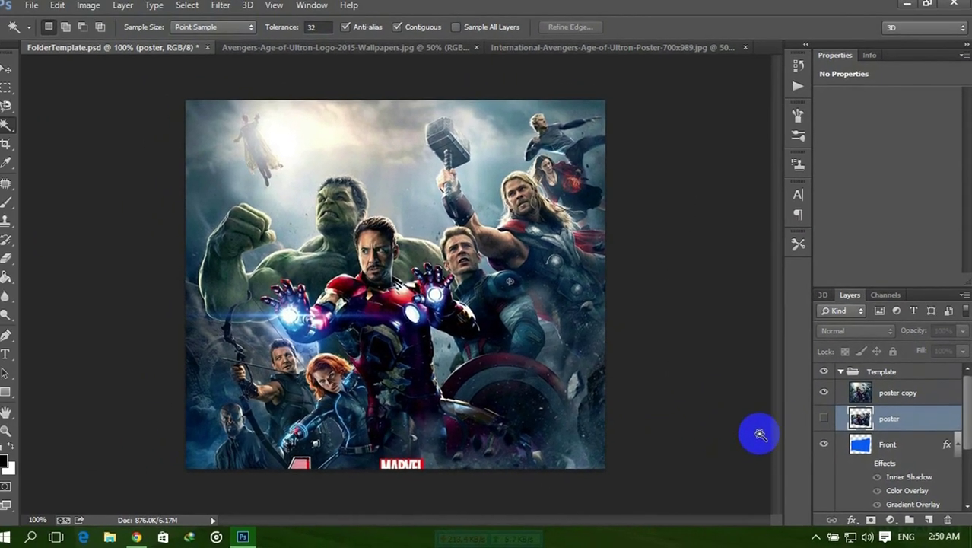
pyautogui.click(906, 397)
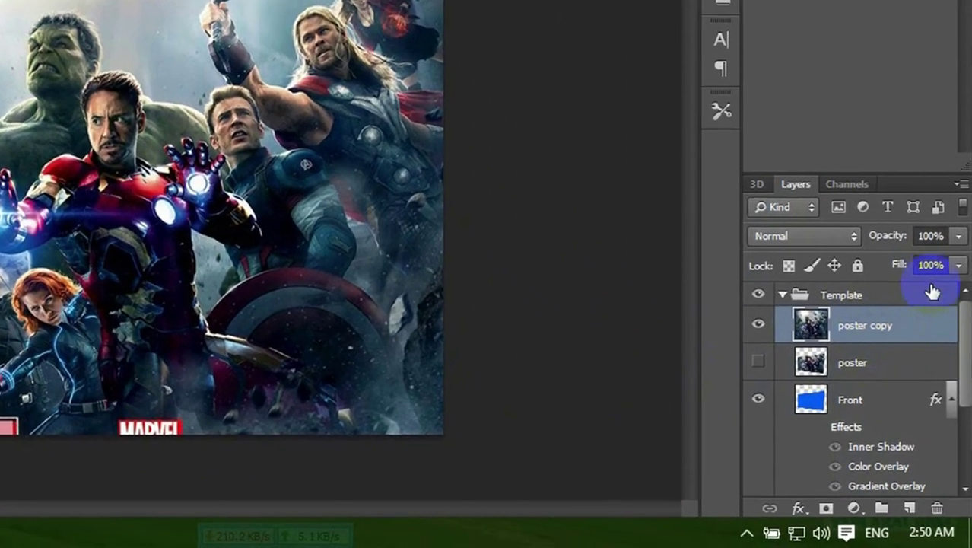
# Set the poster copy layer's opacity to 95%.
pyautogui.click(947, 335)
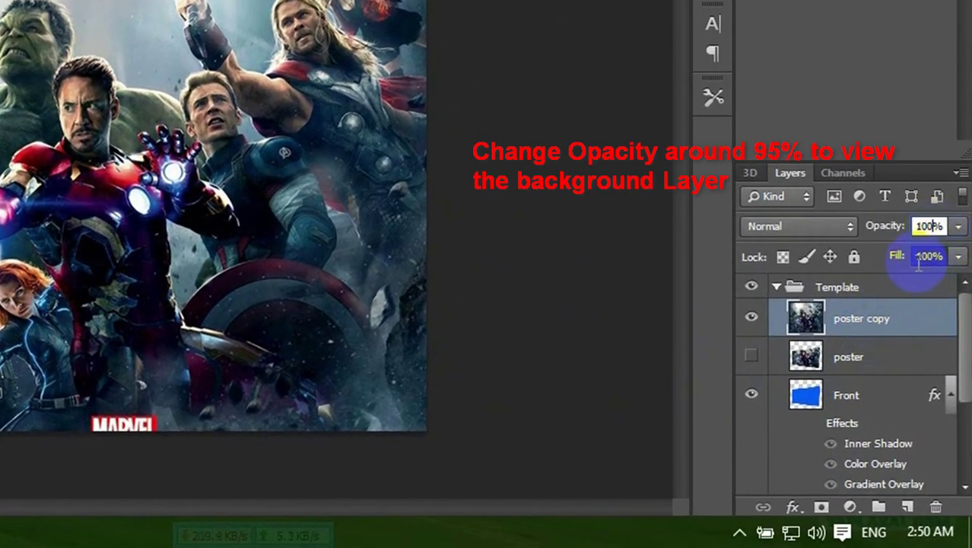
pyautogui.press('BackSpace')
pyautogui.press('BackSpace')
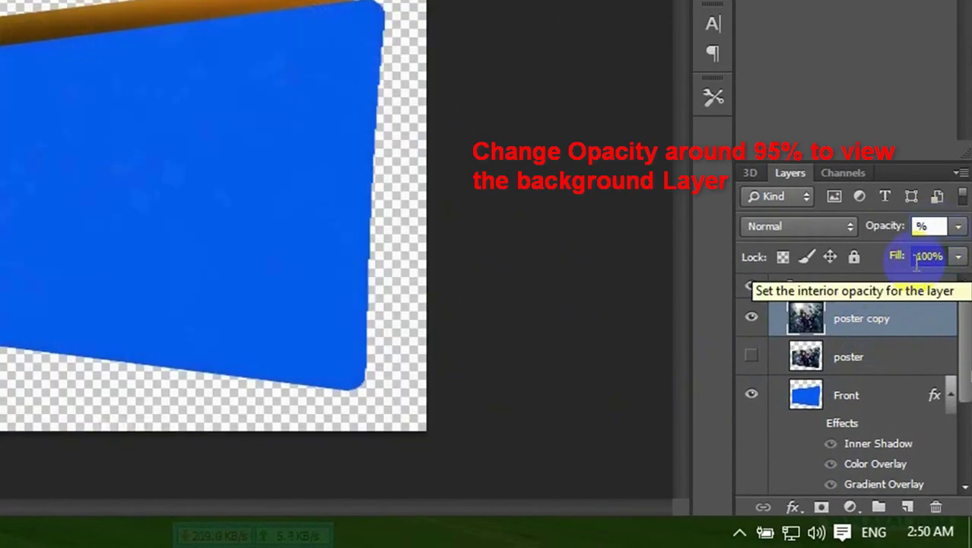
pyautogui.write('95')
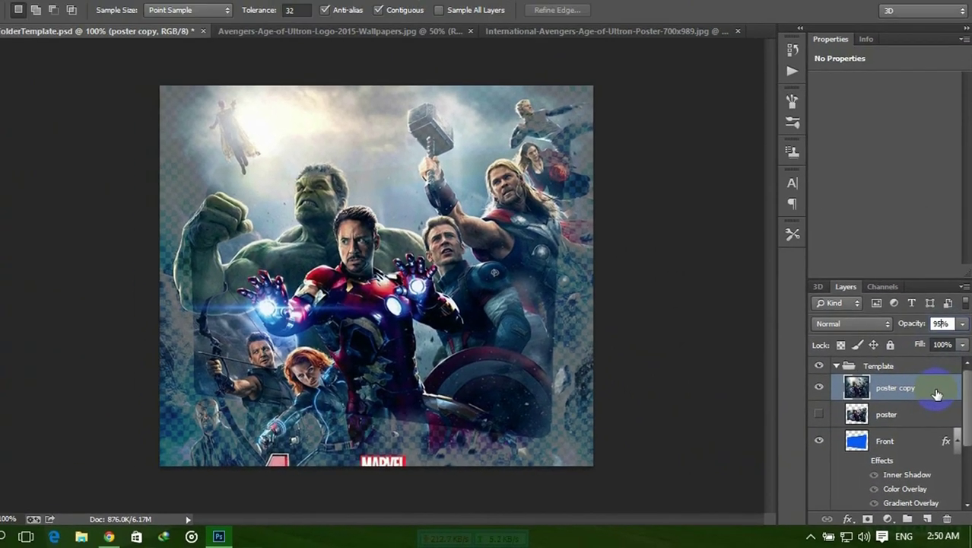
pyautogui.scroll(-5, 950, 376)
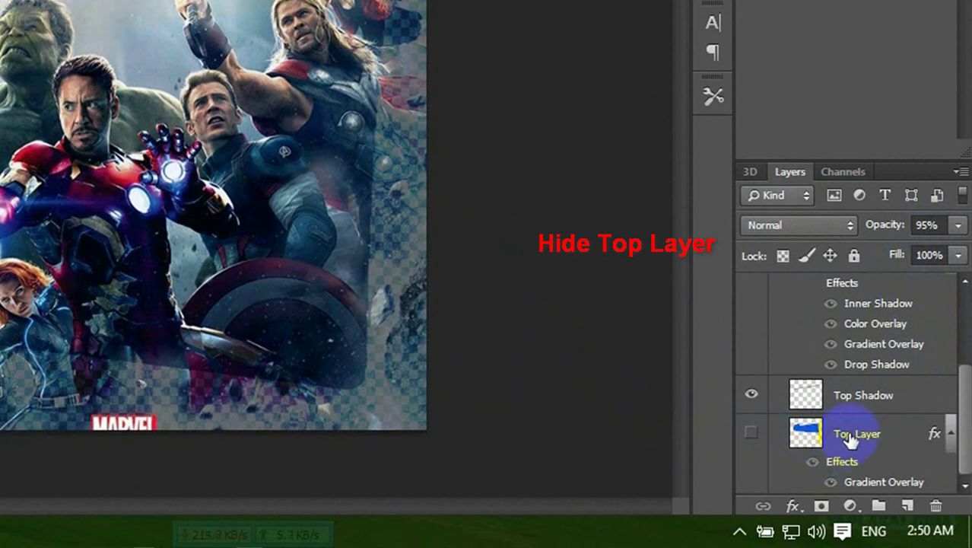
pyautogui.scroll(5, 875, 433)
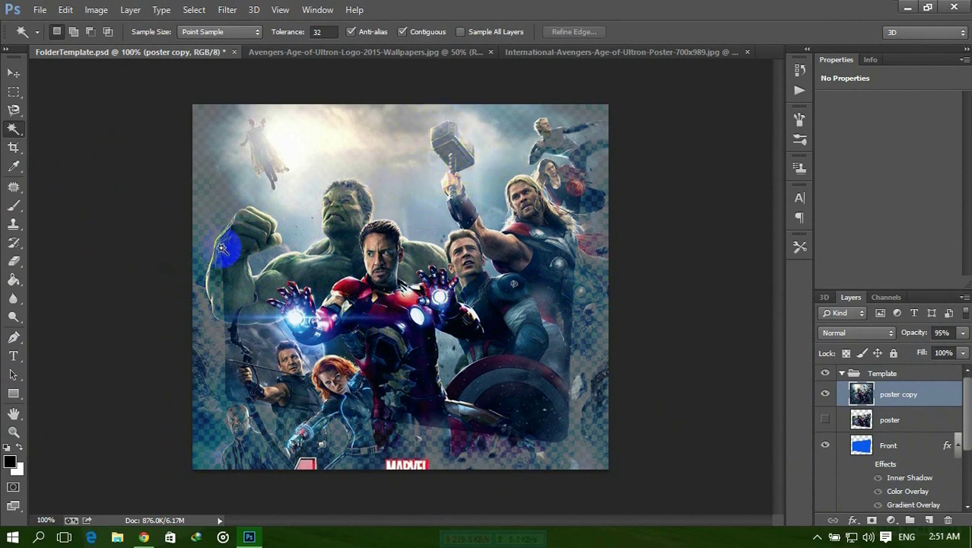
# Zoom in on the characters and restore poster copy to 100% opacity.
pyautogui.hotkey('ctrl', '+')
pyautogui.hotkey('ctrl', '+')
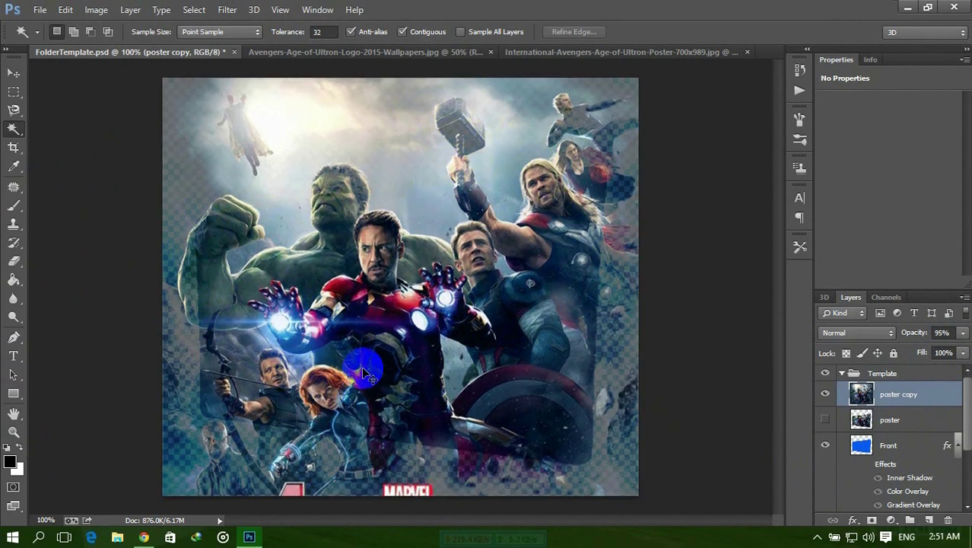
pyautogui.hotkey('ctrl', '-')
pyautogui.hotkey('ctrl', '-')
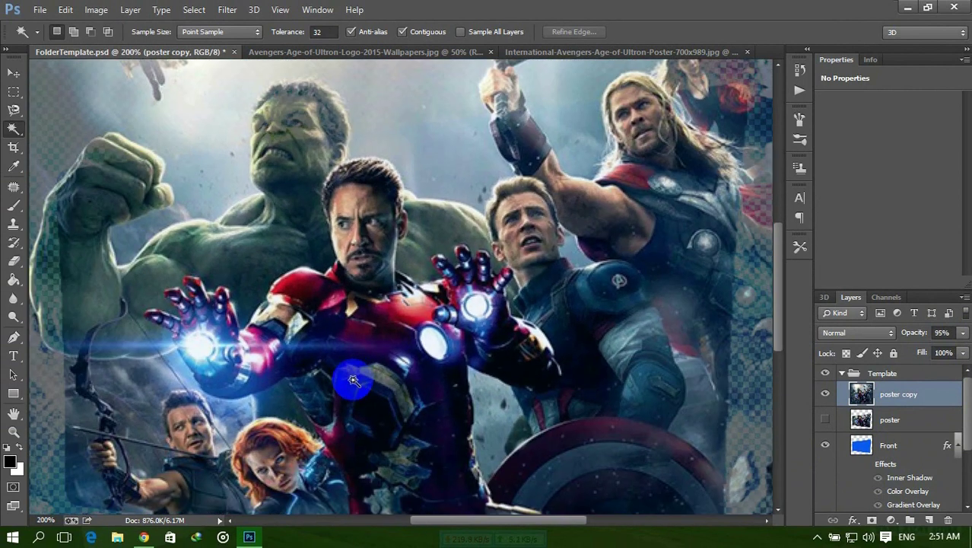
pyautogui.hotkey('ctrl', '+')
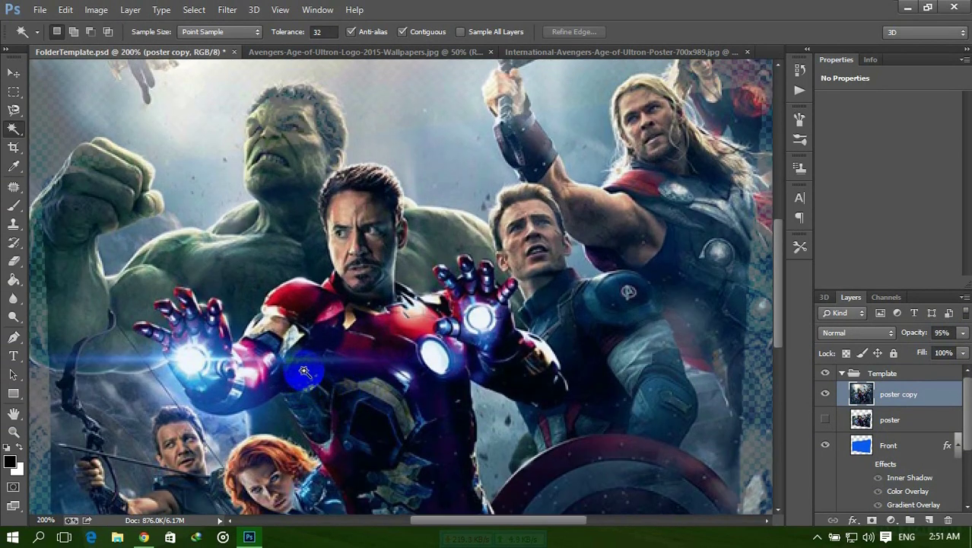
pyautogui.scroll(2, 379, 384)
pyautogui.scroll(2, 373, 383)
pyautogui.scroll(1, 373, 383)
pyautogui.click(948, 352)
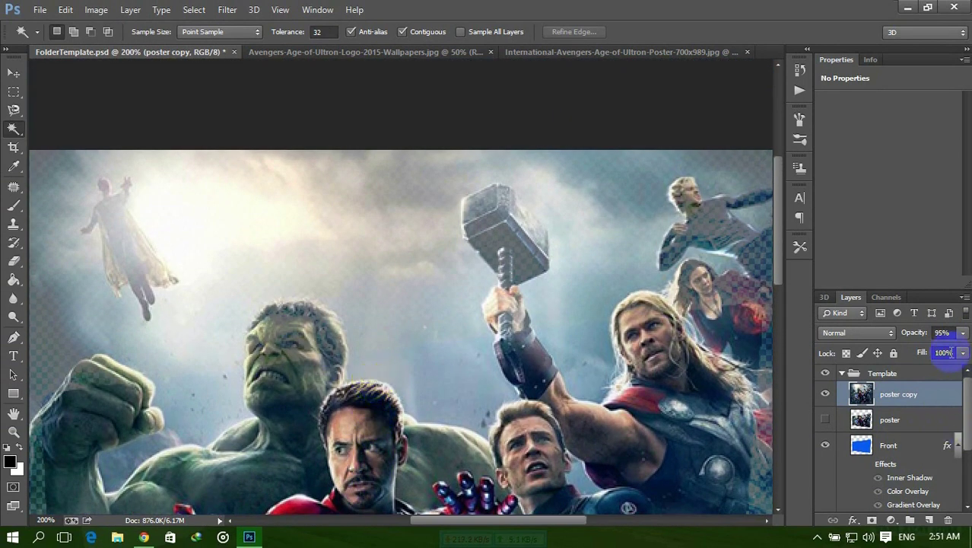
pyautogui.click(960, 335)
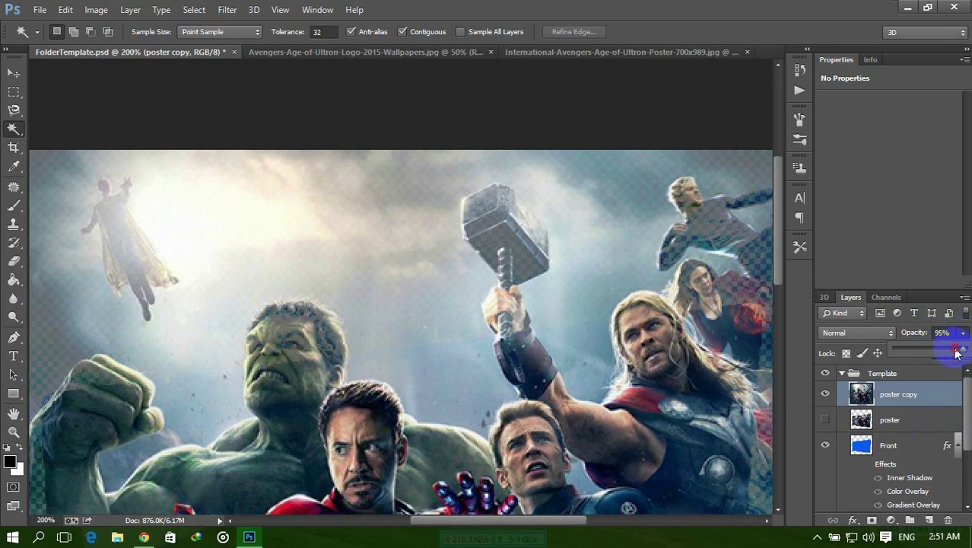
pyautogui.moveTo(956, 352); pyautogui.dragTo(960, 352)
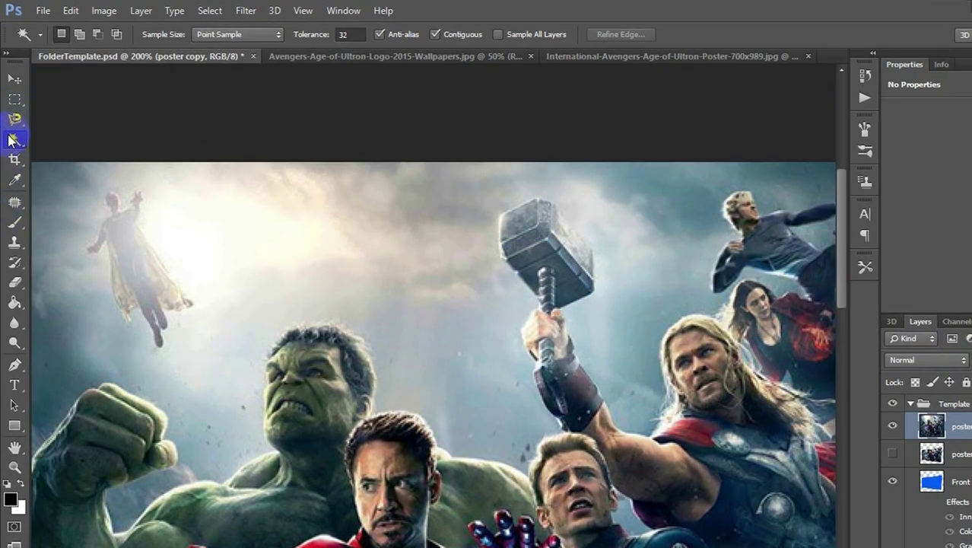
# With Quick Selection, select Thor's hammer head, fist and handle, checking against the folder.
pyautogui.moveTo(12, 140); pyautogui.dragTo(87, 137)
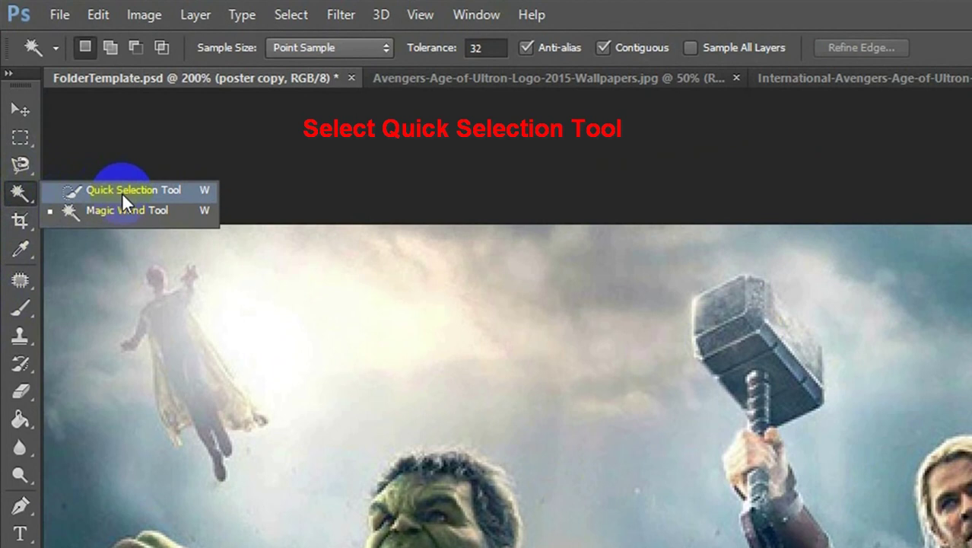
pyautogui.click(121, 193)
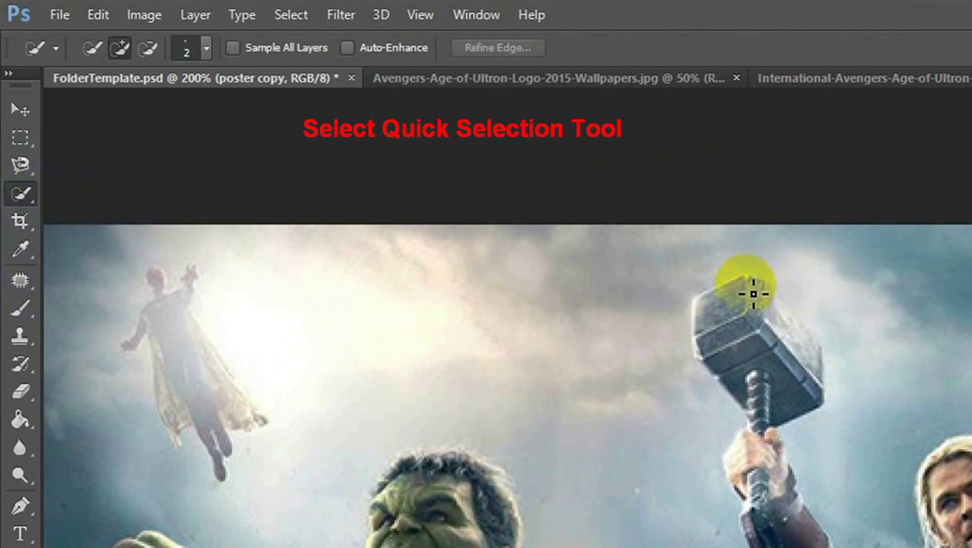
pyautogui.moveTo(697, 299); pyautogui.dragTo(774, 369)
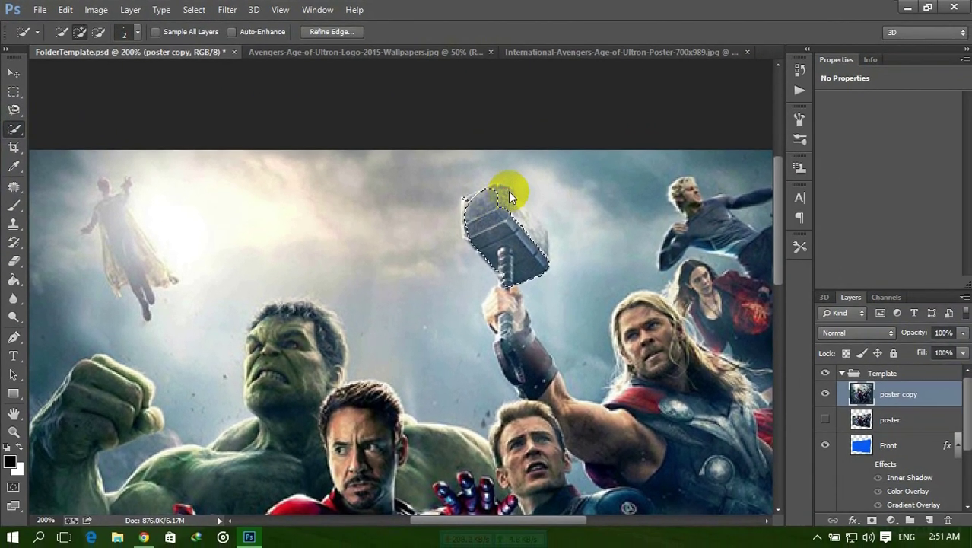
pyautogui.moveTo(510, 196)
pyautogui.mouseDown()
pyautogui.moveTo(472, 211)
pyautogui.moveTo(533, 218)
pyautogui.mouseUp()
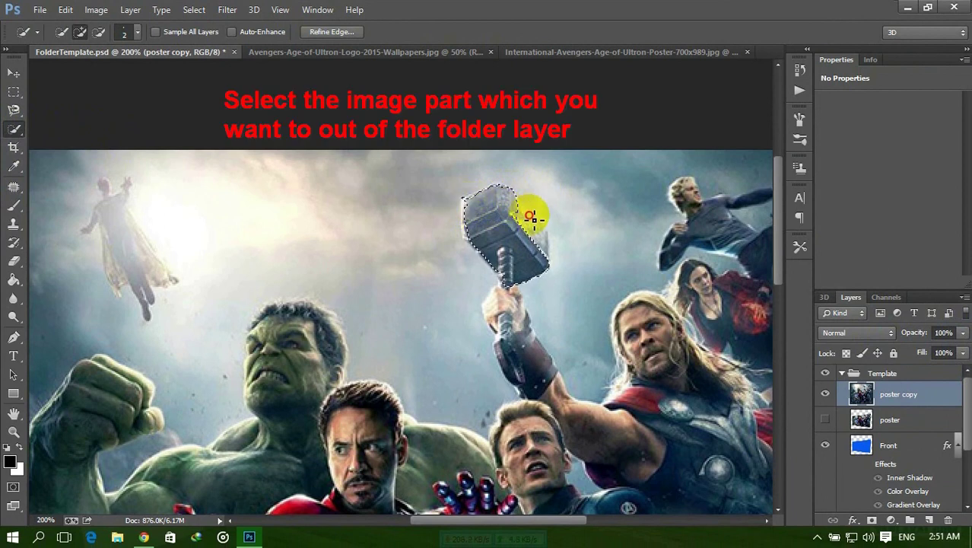
pyautogui.click(503, 299)
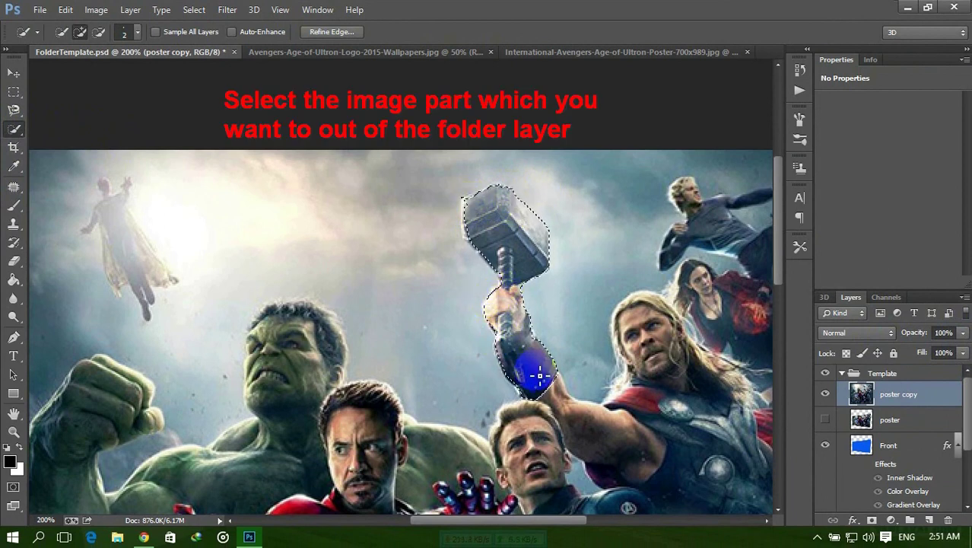
pyautogui.click(826, 399)
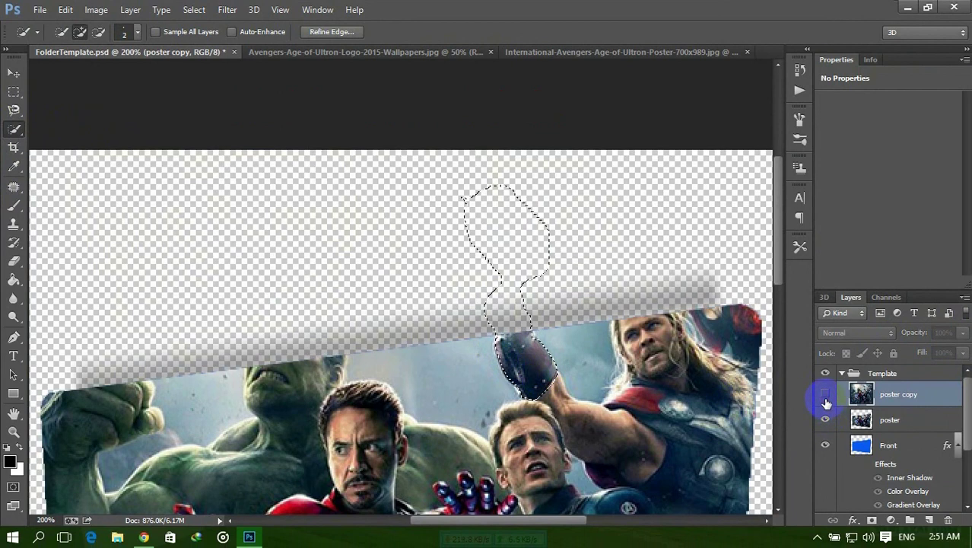
pyautogui.click(825, 396)
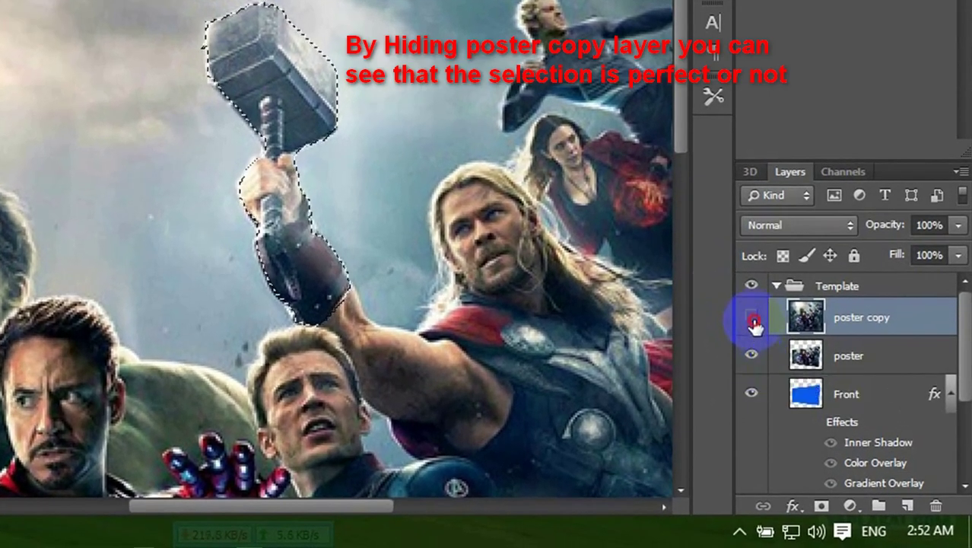
pyautogui.click(752, 318)
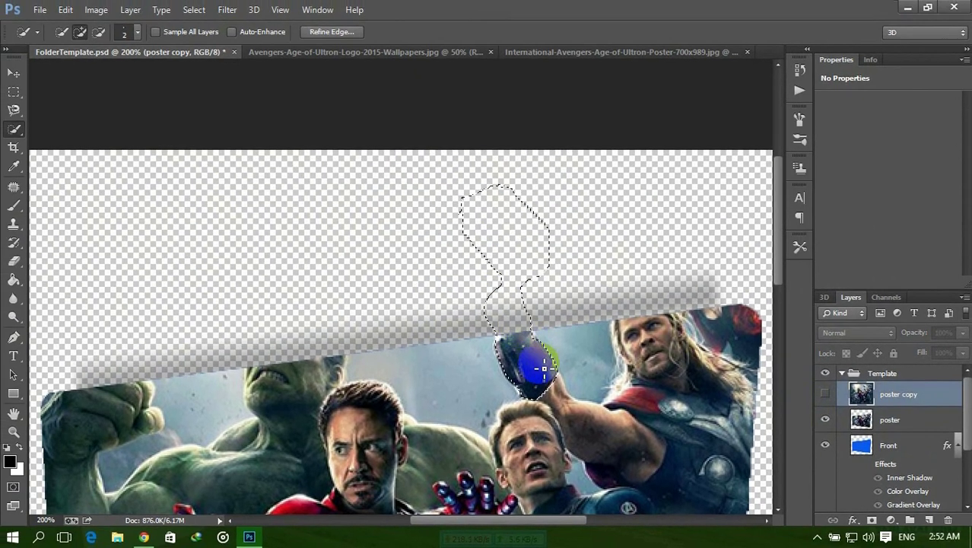
pyautogui.click(827, 396)
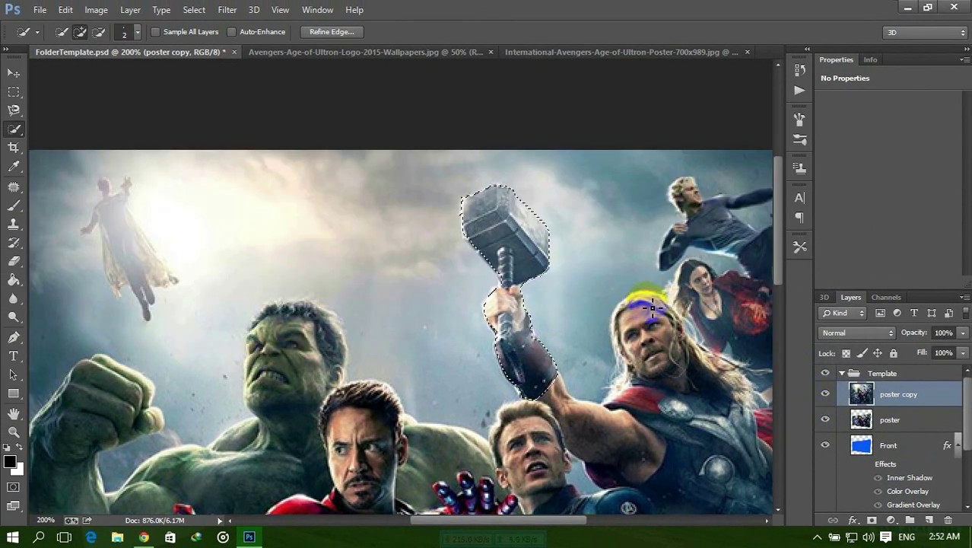
# Add Thor's head and the woman's head to the selection.
pyautogui.moveTo(642, 325)
pyautogui.mouseDown()
pyautogui.moveTo(672, 300)
pyautogui.moveTo(639, 335)
pyautogui.mouseUp()
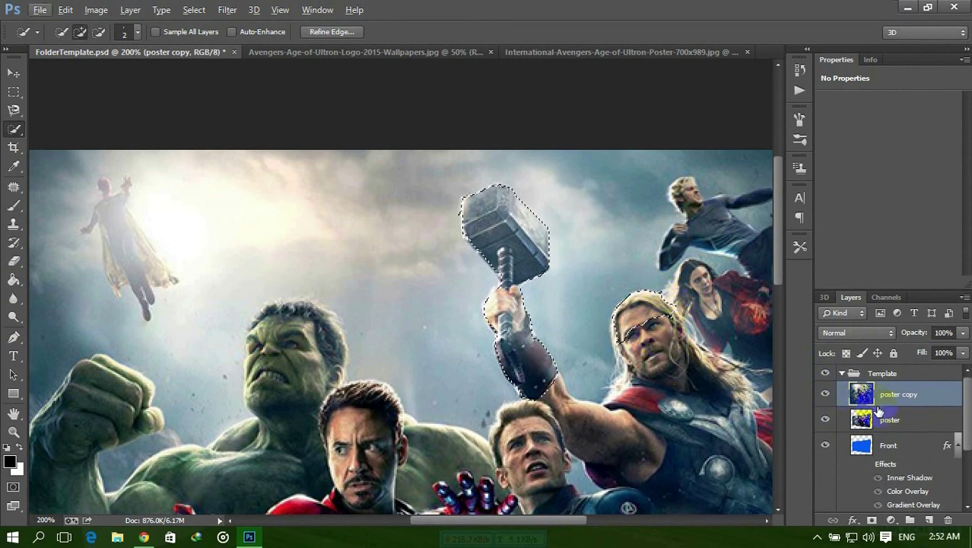
pyautogui.click(826, 396)
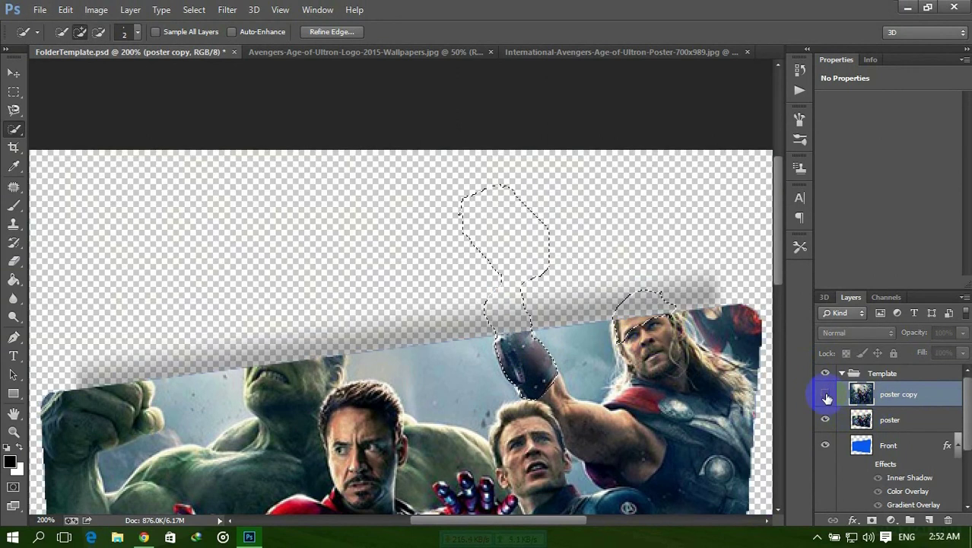
pyautogui.click(826, 395)
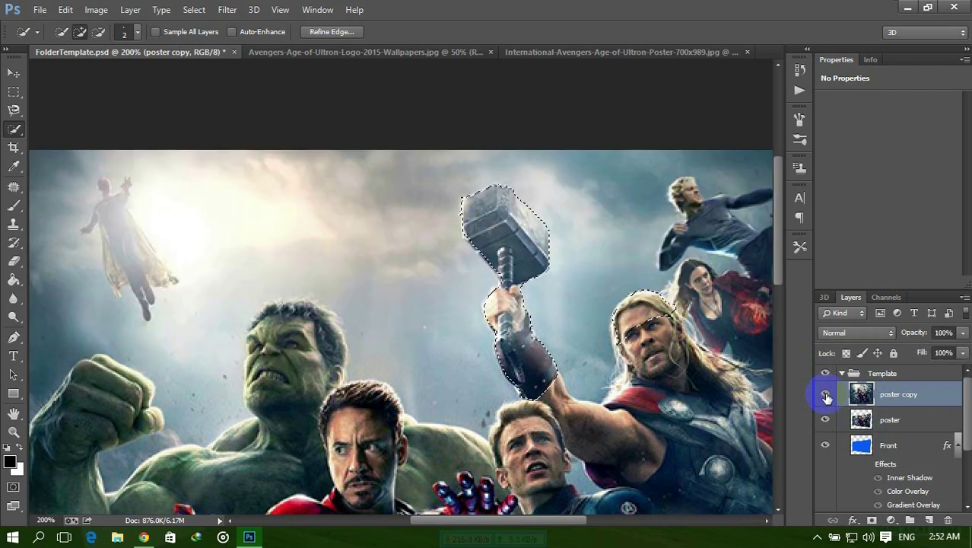
pyautogui.click(826, 396)
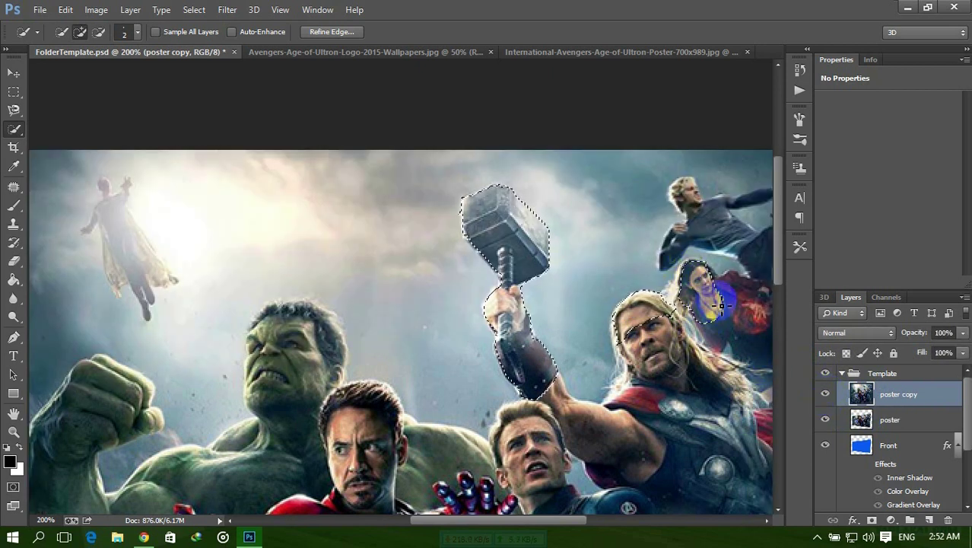
pyautogui.moveTo(705, 317)
pyautogui.mouseDown()
pyautogui.moveTo(712, 285)
pyautogui.moveTo(685, 304)
pyautogui.mouseUp()
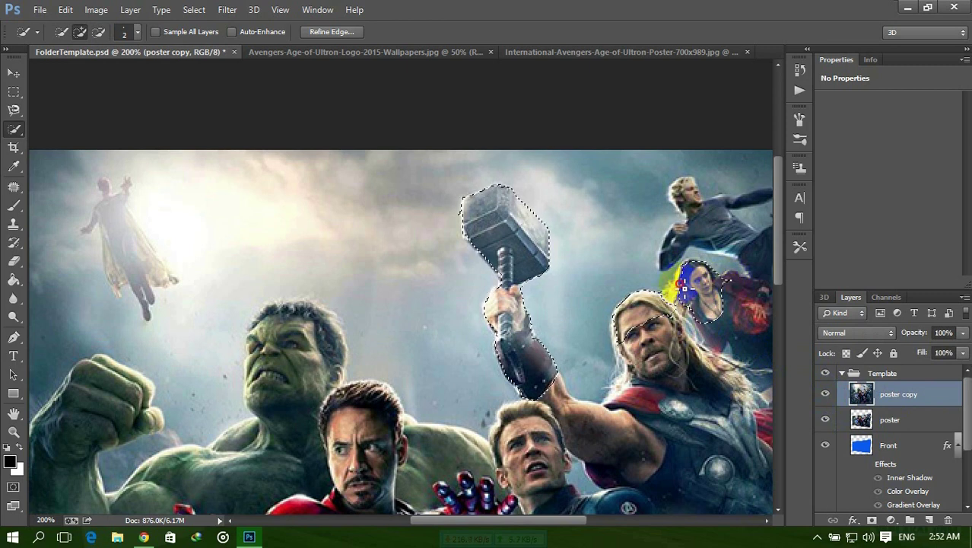
pyautogui.click(826, 394)
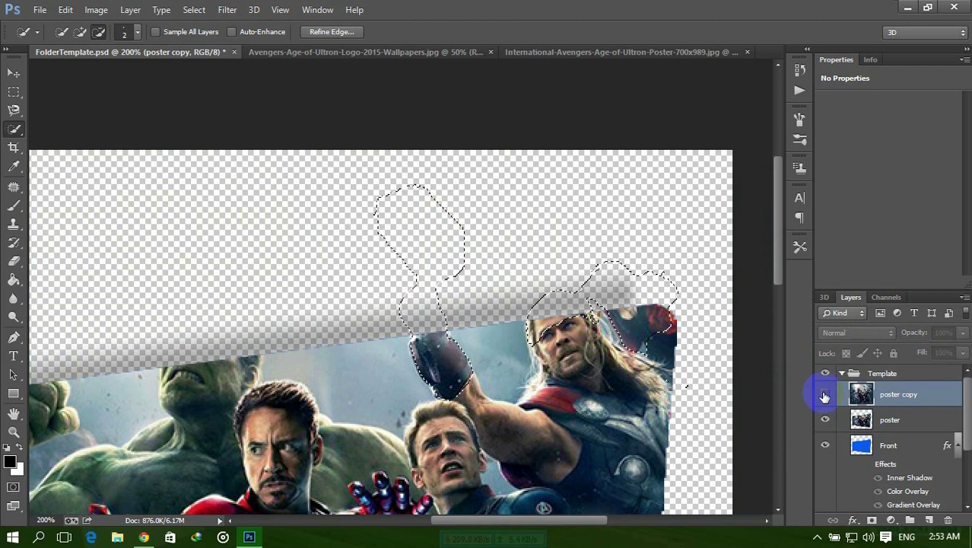
pyautogui.click(826, 394)
pyautogui.scroll(-1, 434, 424)
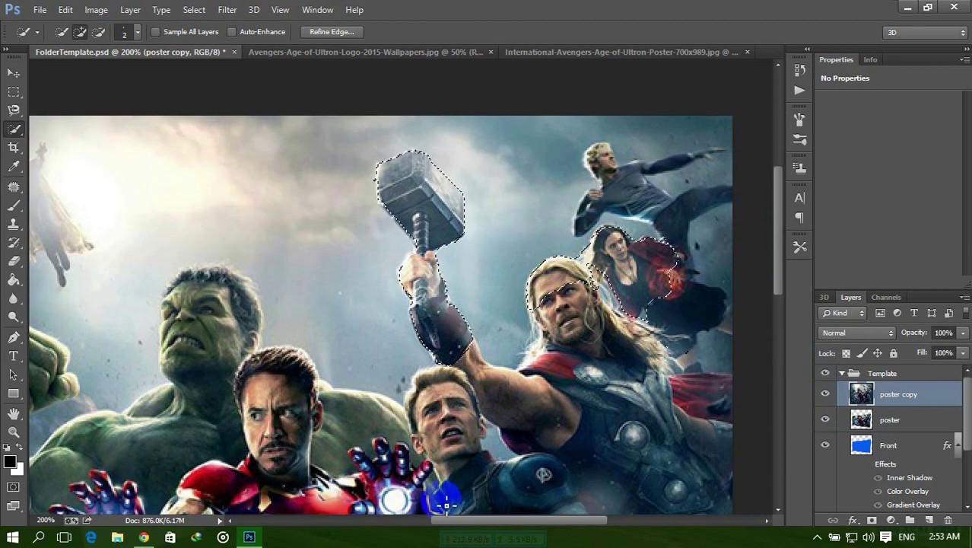
pyautogui.moveTo(543, 522); pyautogui.dragTo(496, 521)
# Add Hulk's head and face to the selection.
pyautogui.moveTo(416, 297); pyautogui.dragTo(387, 312)
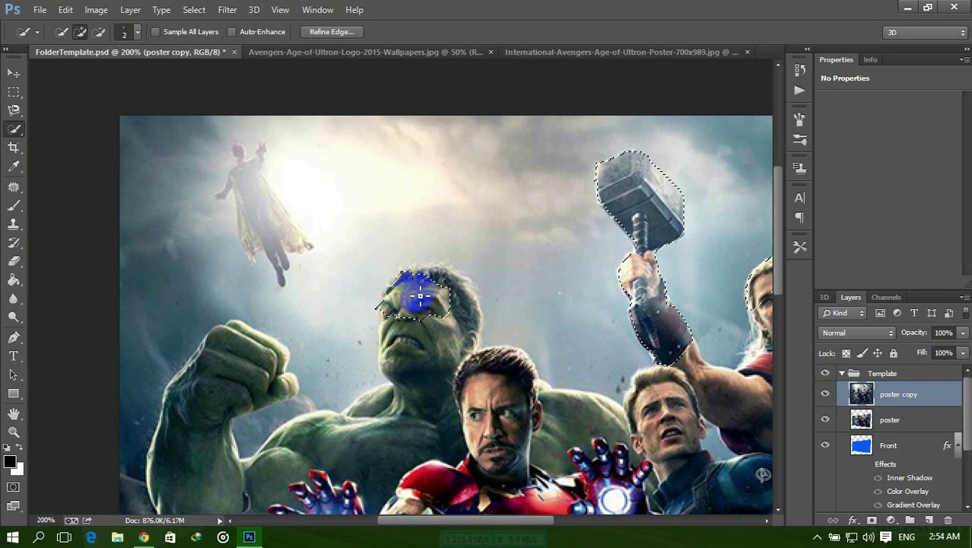
pyautogui.moveTo(415, 274)
pyautogui.mouseDown()
pyautogui.moveTo(431, 272)
pyautogui.moveTo(373, 308)
pyautogui.moveTo(393, 313)
pyautogui.moveTo(380, 335)
pyautogui.mouseUp()
pyautogui.scroll(-3, 259, 372)
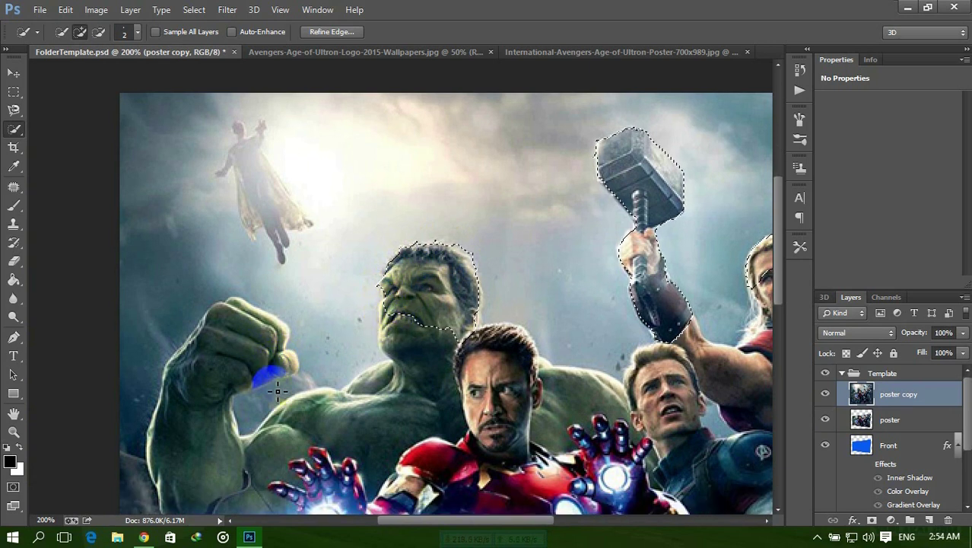
pyautogui.click(827, 395)
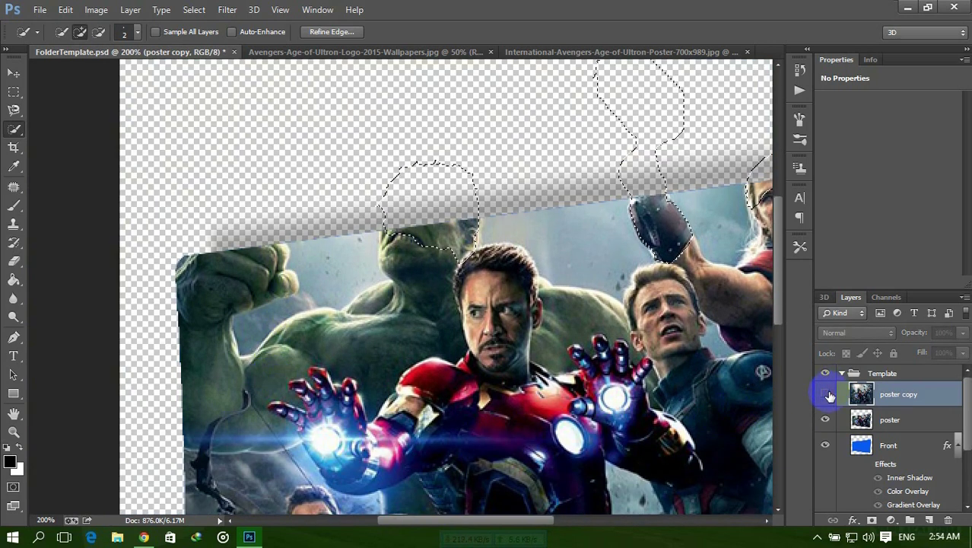
pyautogui.click(827, 395)
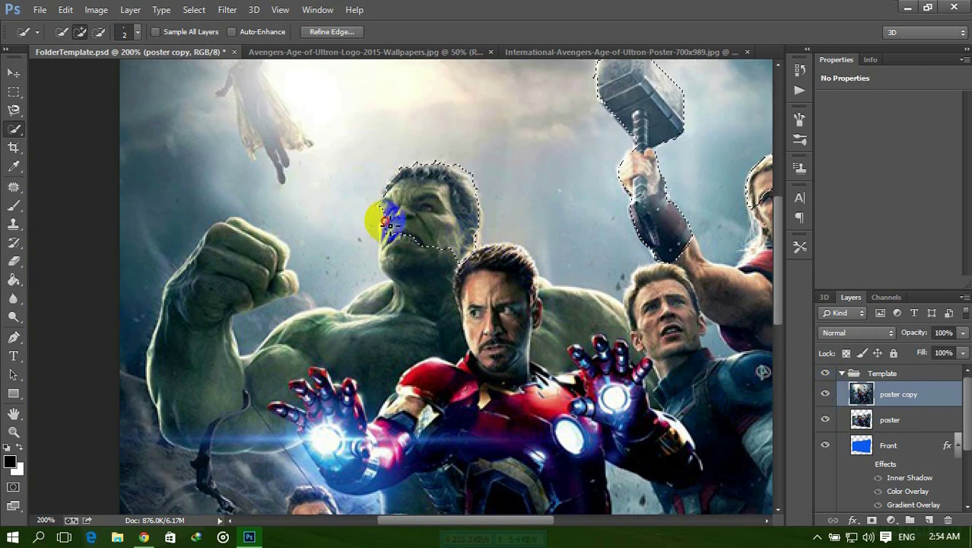
pyautogui.moveTo(386, 232); pyautogui.dragTo(396, 221)
pyautogui.moveTo(388, 236); pyautogui.dragTo(383, 232)
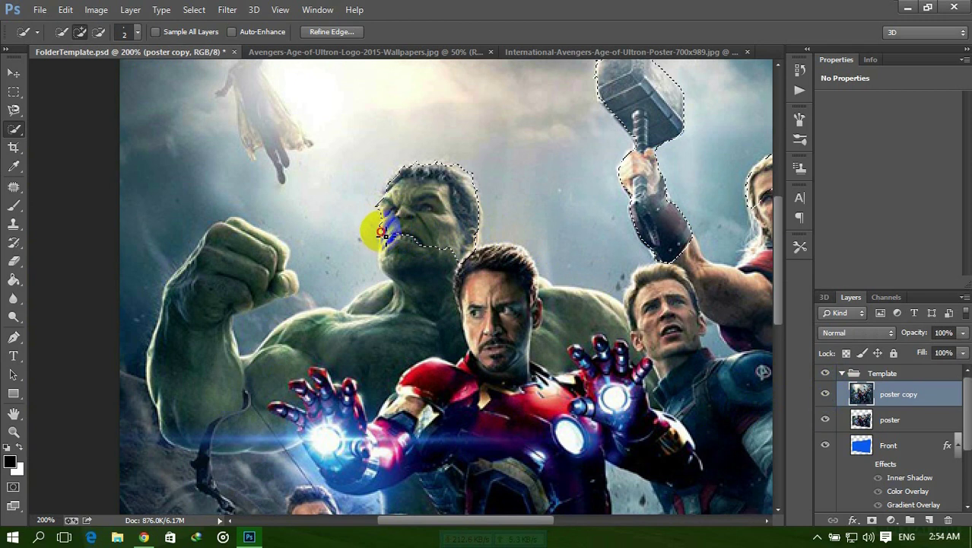
pyautogui.click(826, 395)
pyautogui.click(826, 395)
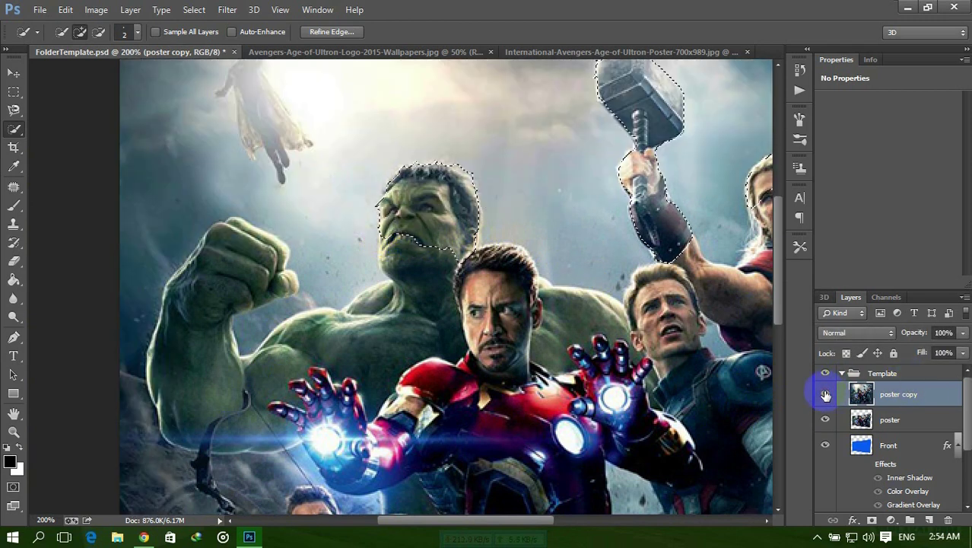
# Add Hulk's fist and whole forearm to the selection, then fit the document on screen.
pyautogui.moveTo(175, 254); pyautogui.dragTo(209, 260)
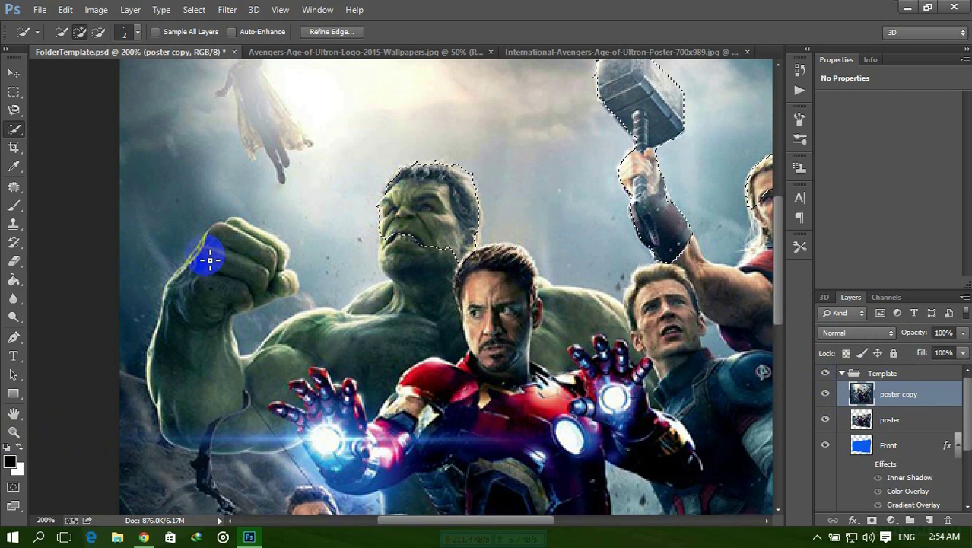
pyautogui.click(206, 310)
pyautogui.moveTo(206, 324); pyautogui.dragTo(232, 232)
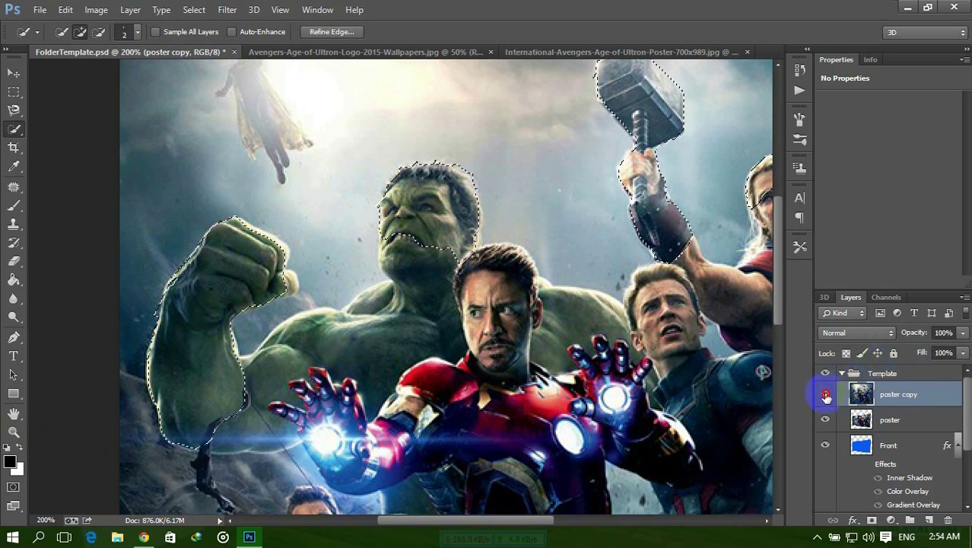
pyautogui.click(826, 394)
pyautogui.click(826, 394)
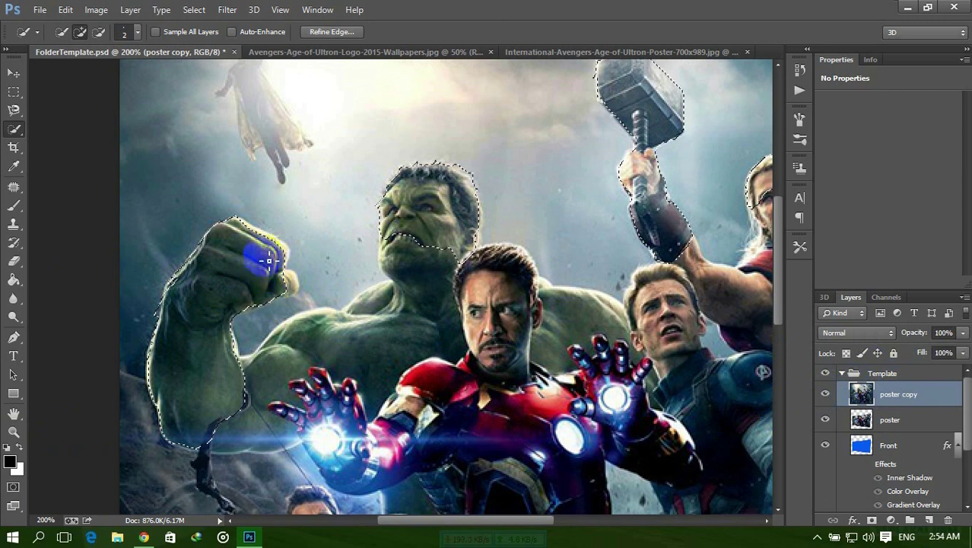
pyautogui.click(825, 395)
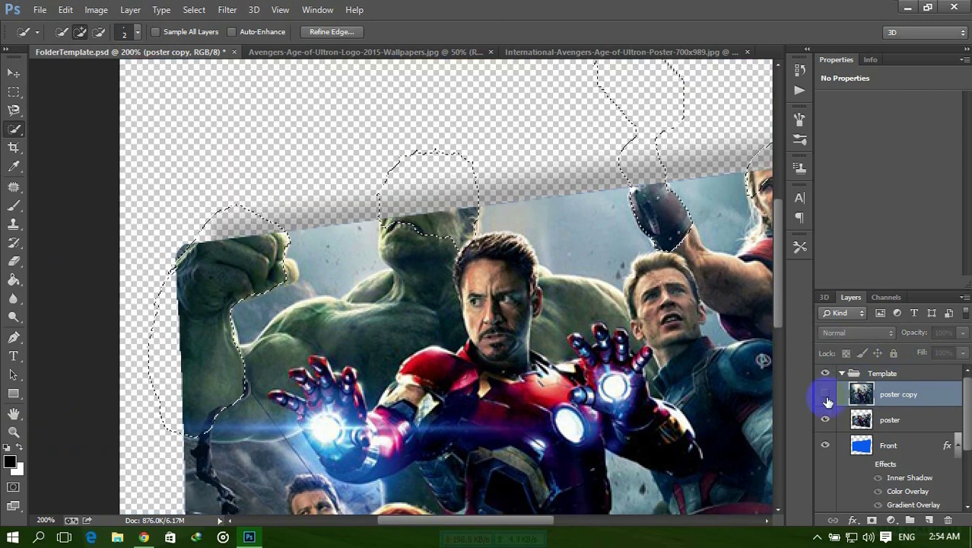
pyautogui.scroll(1, 828, 401)
pyautogui.scroll(1, 531, 357)
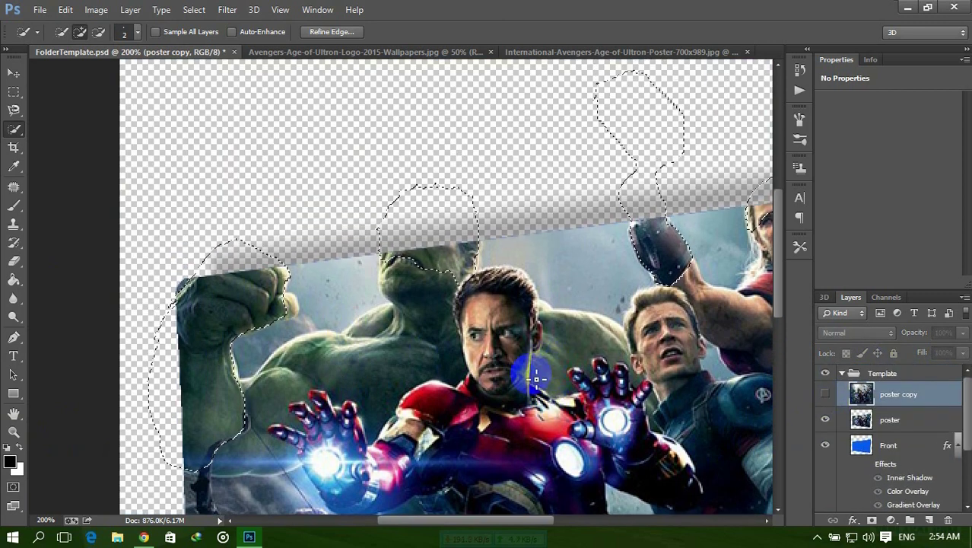
pyautogui.hotkey('ctrl', '0')
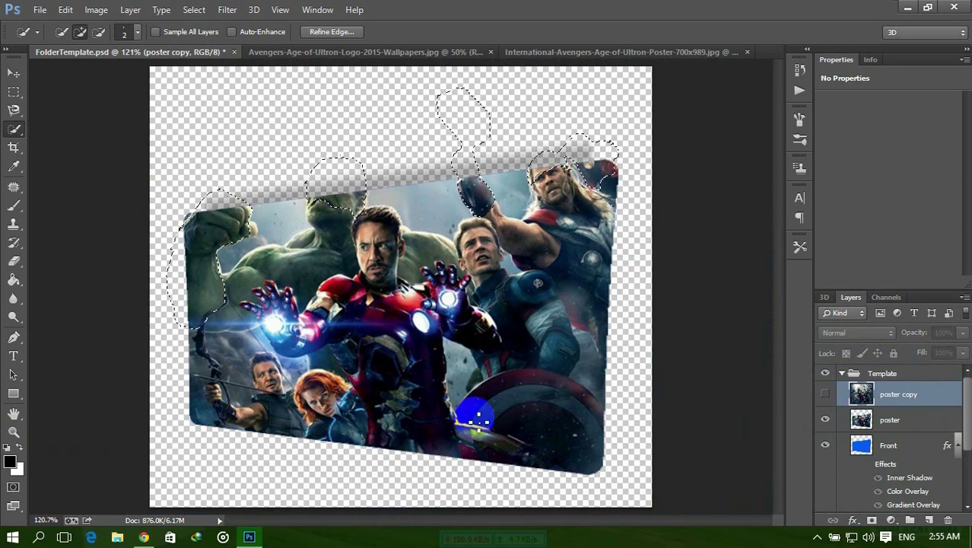
pyautogui.click(825, 393)
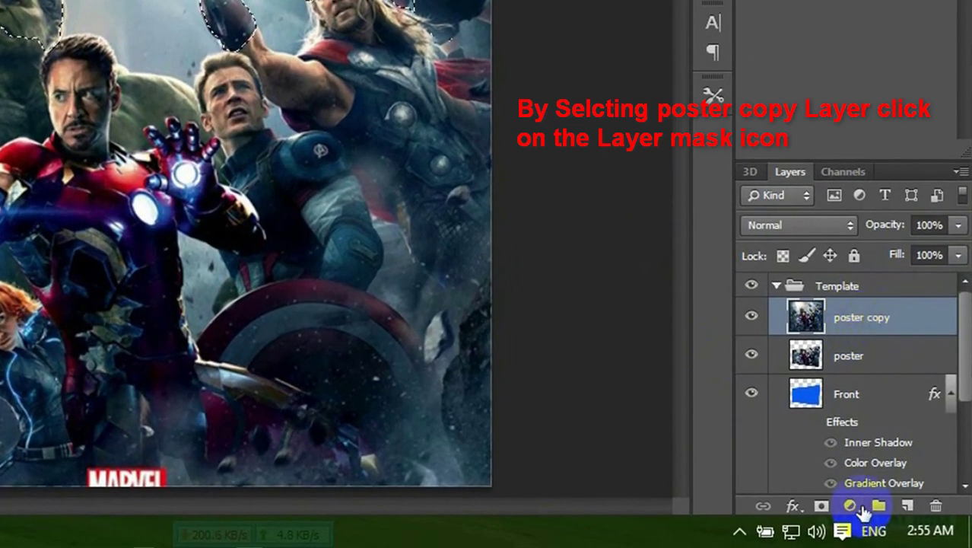
# Add an inverted layer mask to poster copy so only the selected heroes show.
pyautogui.click(822, 506)
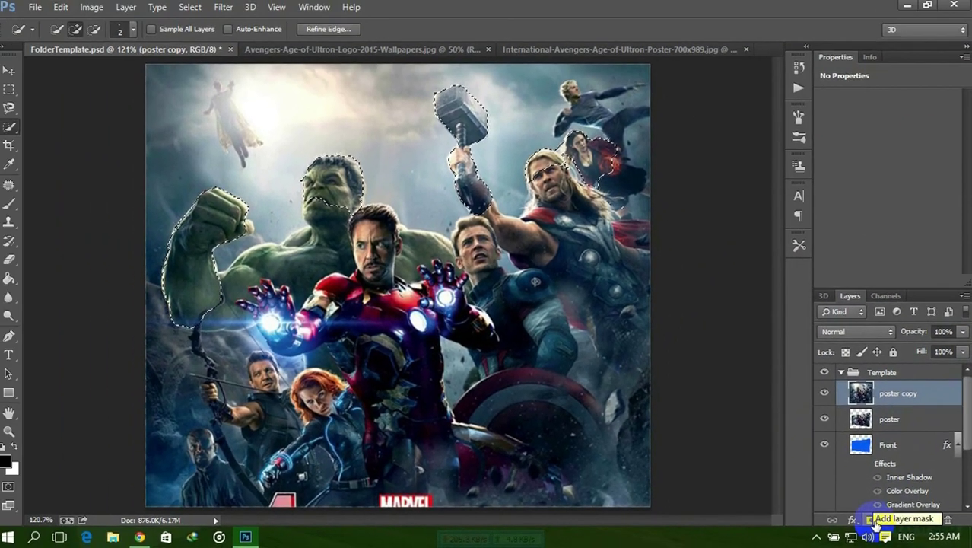
pyautogui.click(872, 521)
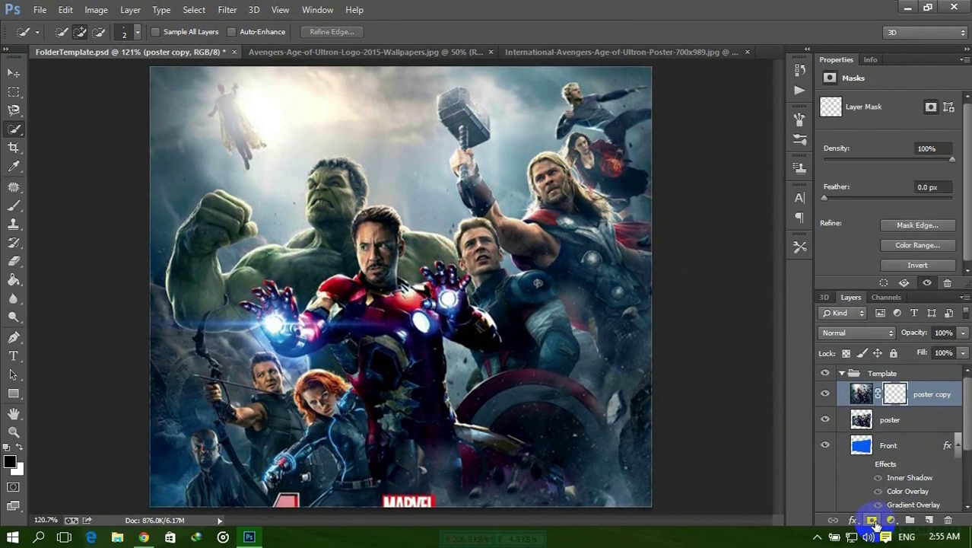
pyautogui.hotkey('ctrl', 'i')
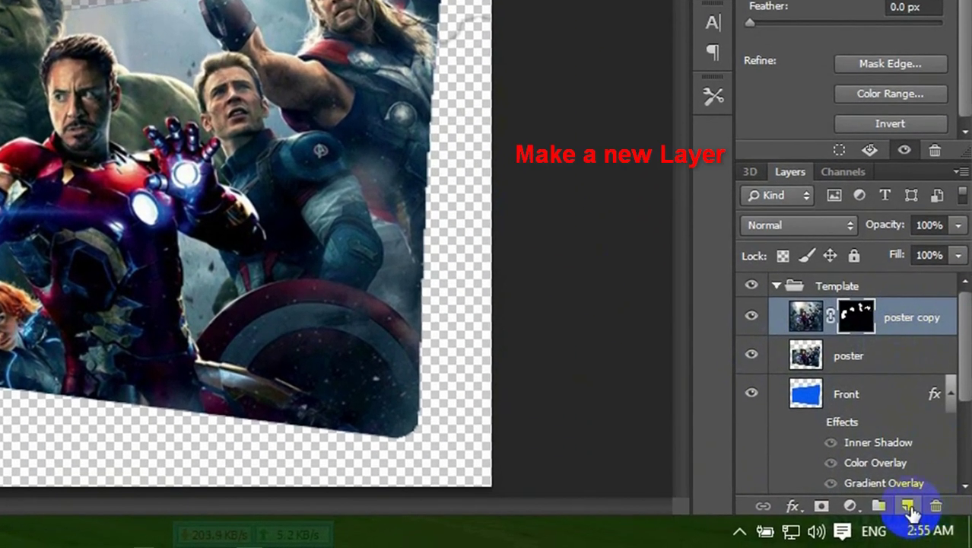
# Place a black Solid Color fill layer between poster copy and poster.
pyautogui.click(910, 506)
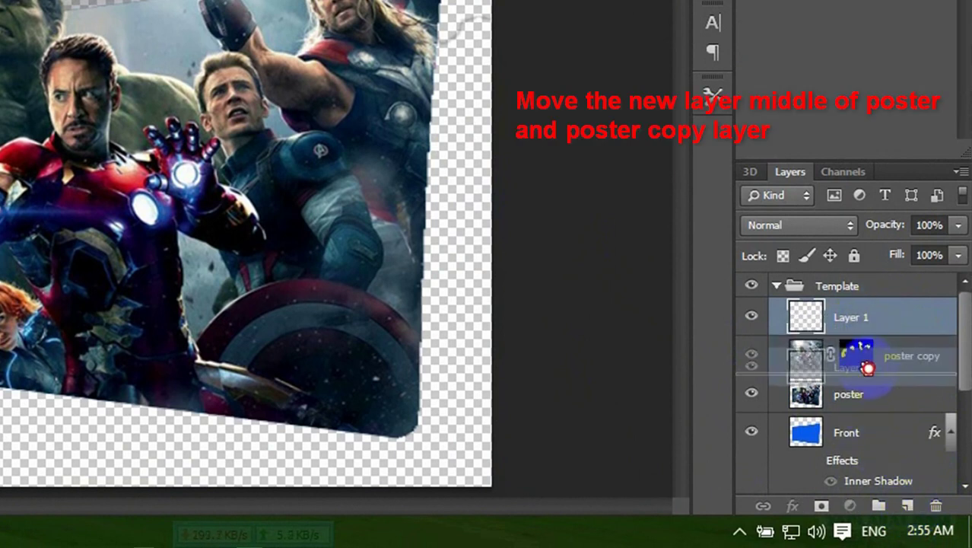
pyautogui.moveTo(866, 320); pyautogui.dragTo(867, 371)
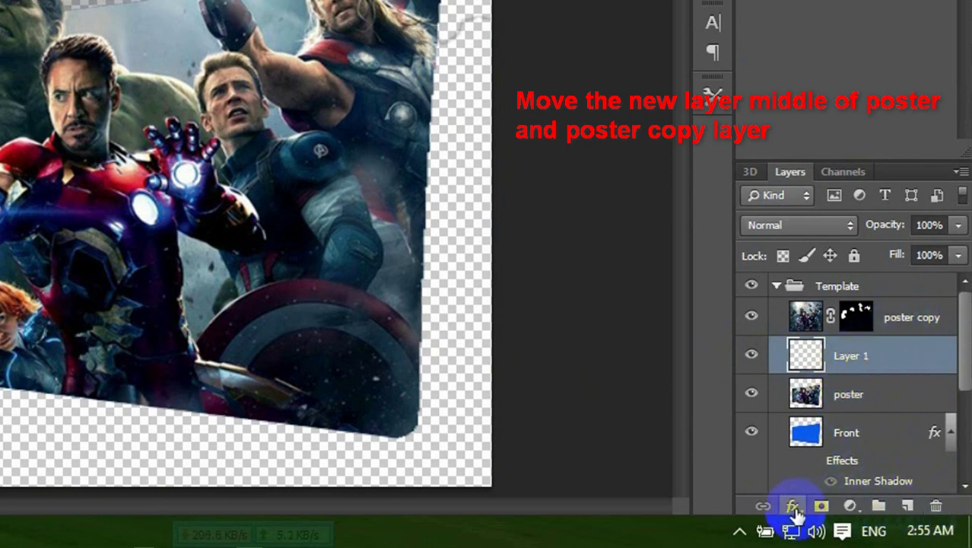
pyautogui.click(850, 507)
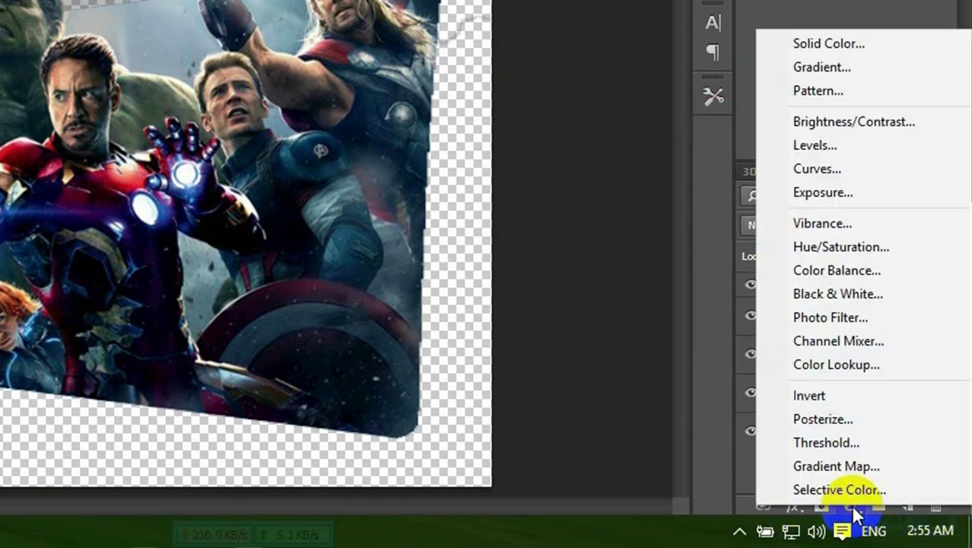
pyautogui.click(816, 47)
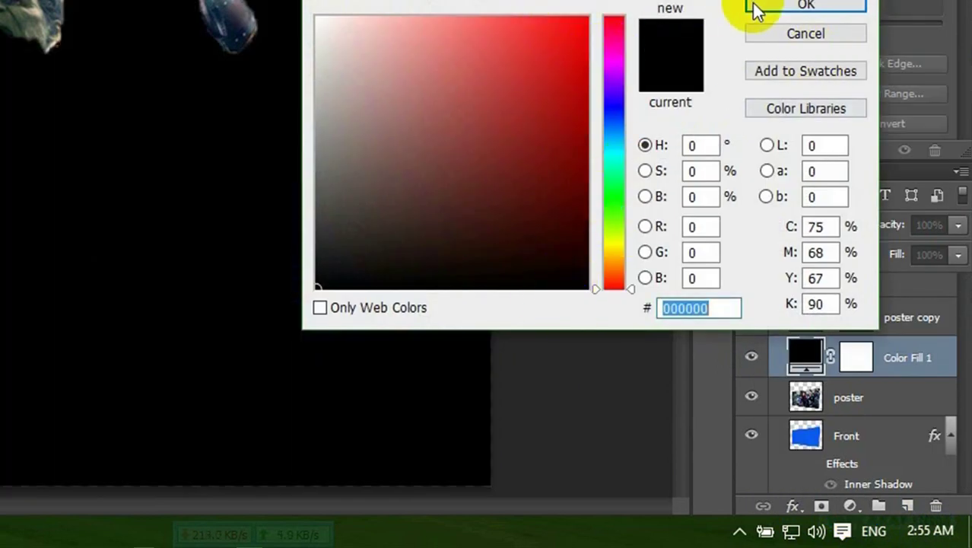
pyautogui.click(805, 6)
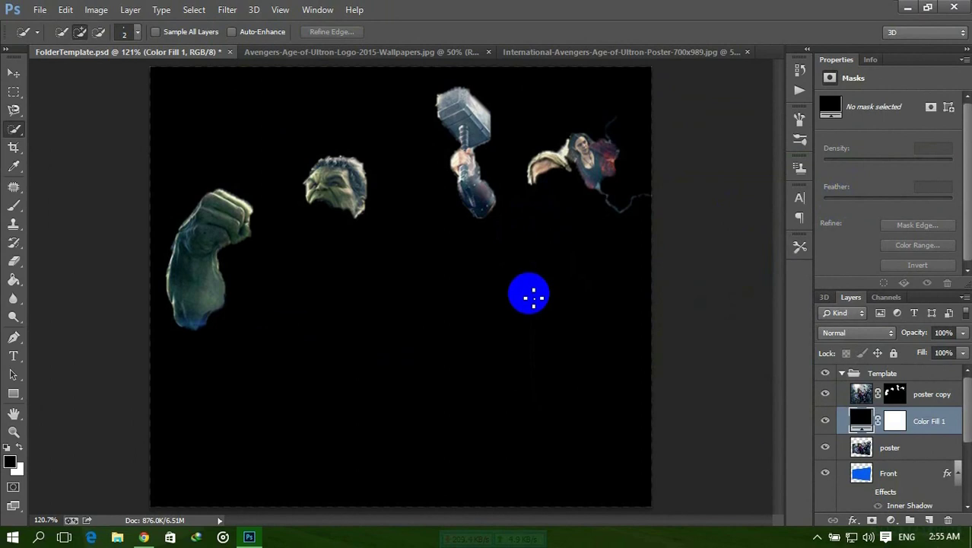
pyautogui.scroll(5, 533, 297)
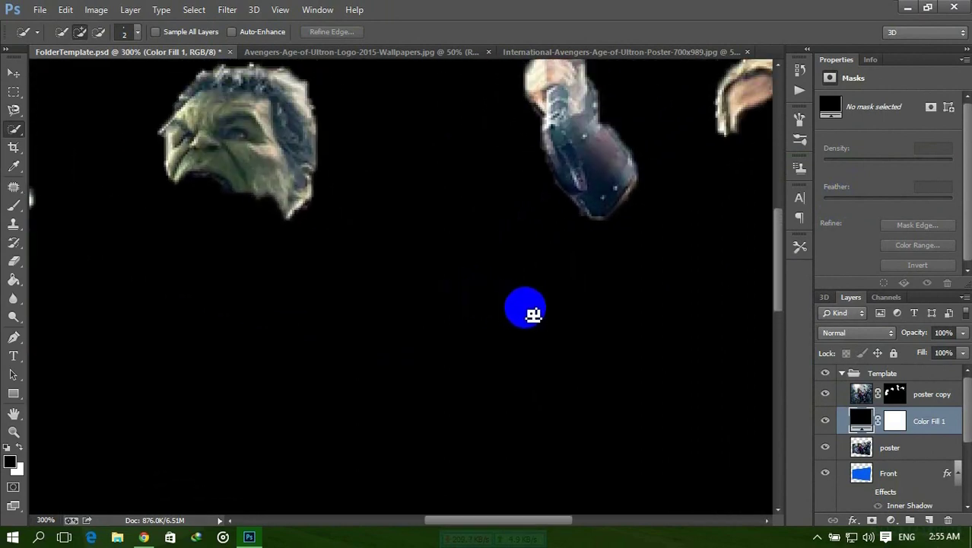
pyautogui.scroll(3, 527, 311)
pyautogui.scroll(2, 513, 333)
# Erase stray pixels on poster copy around Hulk's head, the hammer top and Hulk's chin.
pyautogui.click(14, 261)
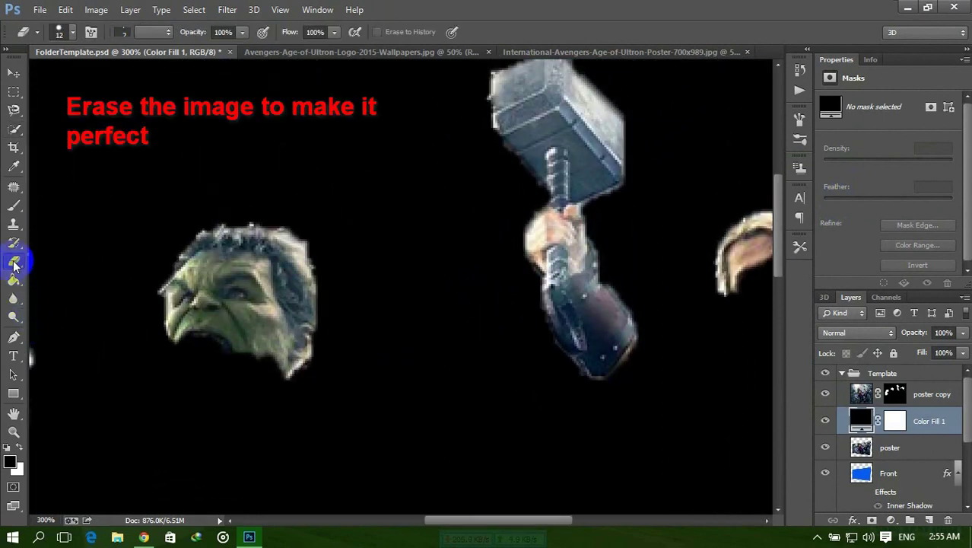
pyautogui.click(69, 261)
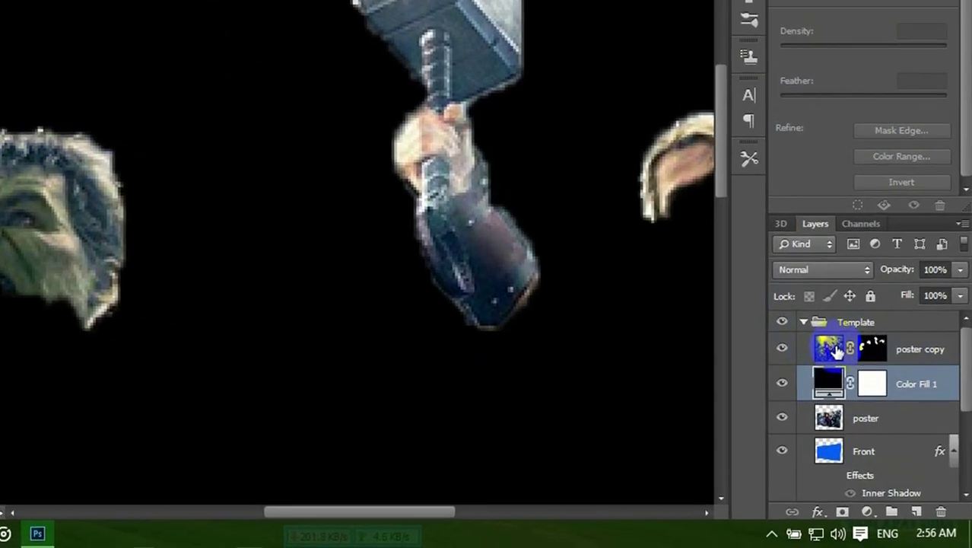
pyautogui.click(837, 351)
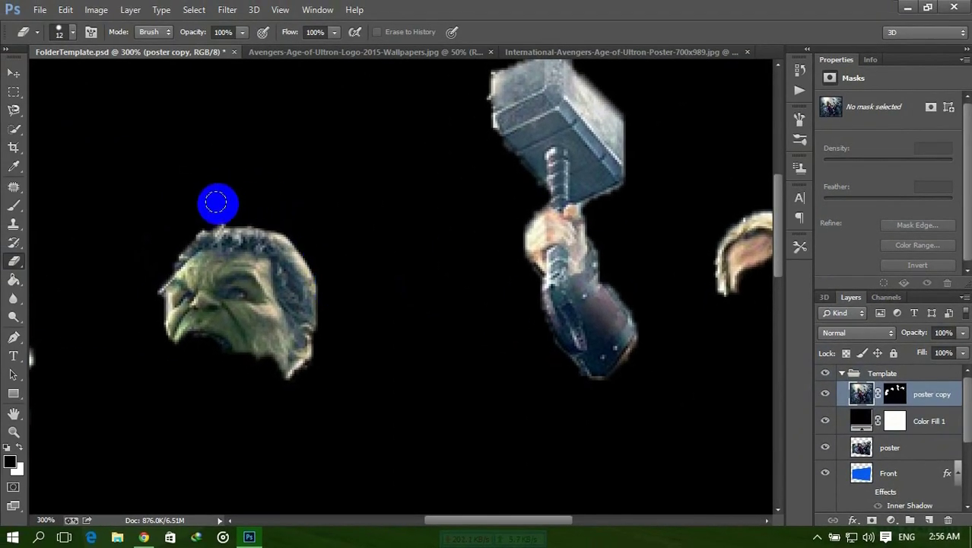
pyautogui.moveTo(183, 222); pyautogui.dragTo(154, 264)
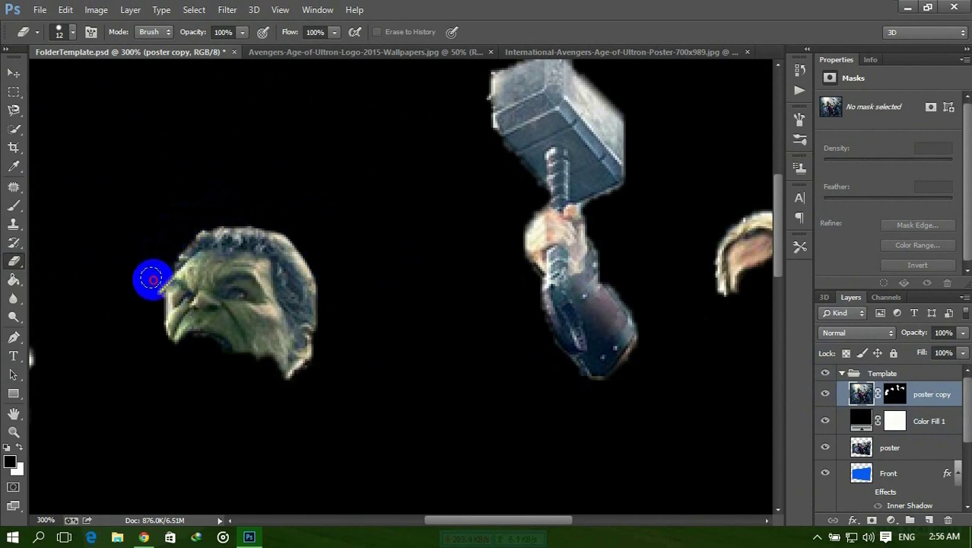
pyautogui.scroll(3, 533, 213)
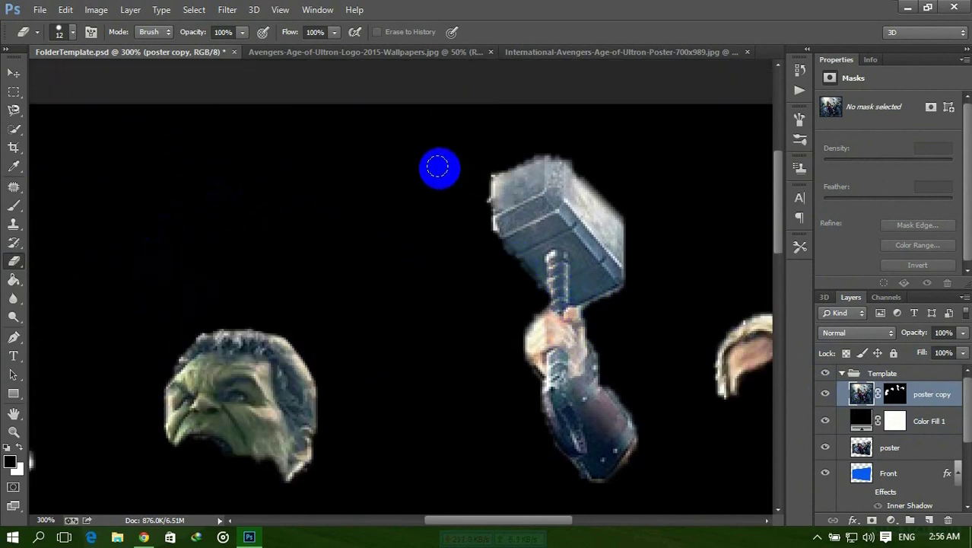
pyautogui.moveTo(469, 169)
pyautogui.mouseDown()
pyautogui.moveTo(494, 160)
pyautogui.moveTo(613, 192)
pyautogui.moveTo(461, 195)
pyautogui.mouseUp()
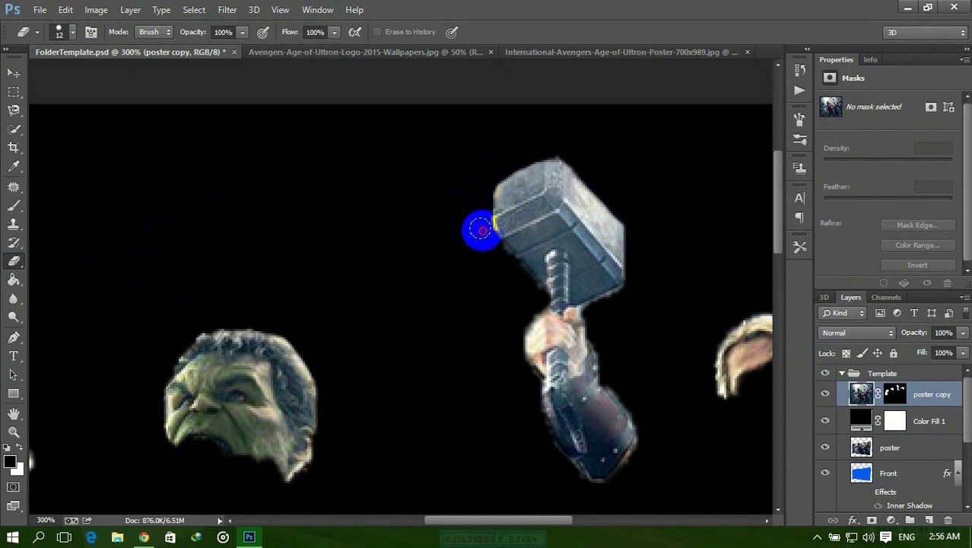
pyautogui.scroll(-3, 417, 245)
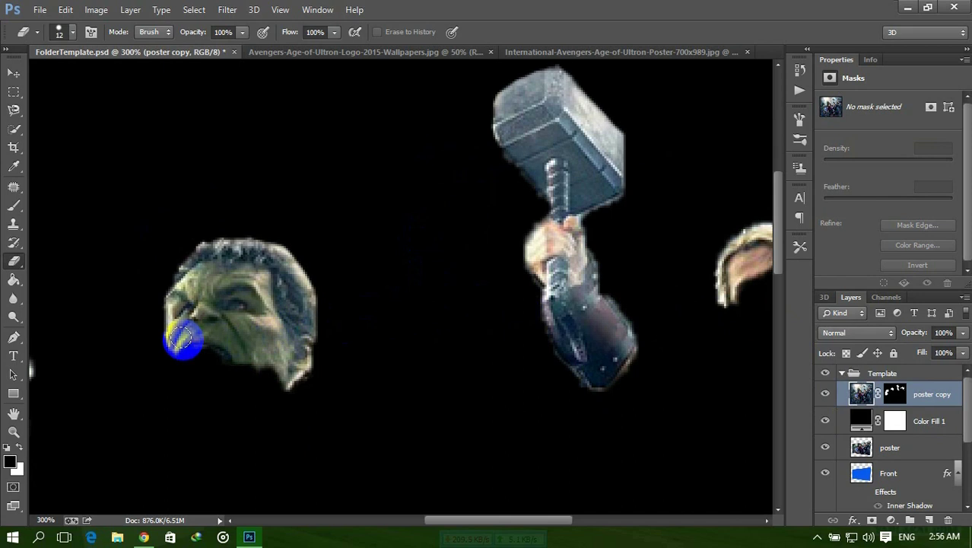
pyautogui.moveTo(183, 340)
pyautogui.mouseDown()
pyautogui.moveTo(435, 540)
pyautogui.moveTo(357, 465)
pyautogui.mouseUp()
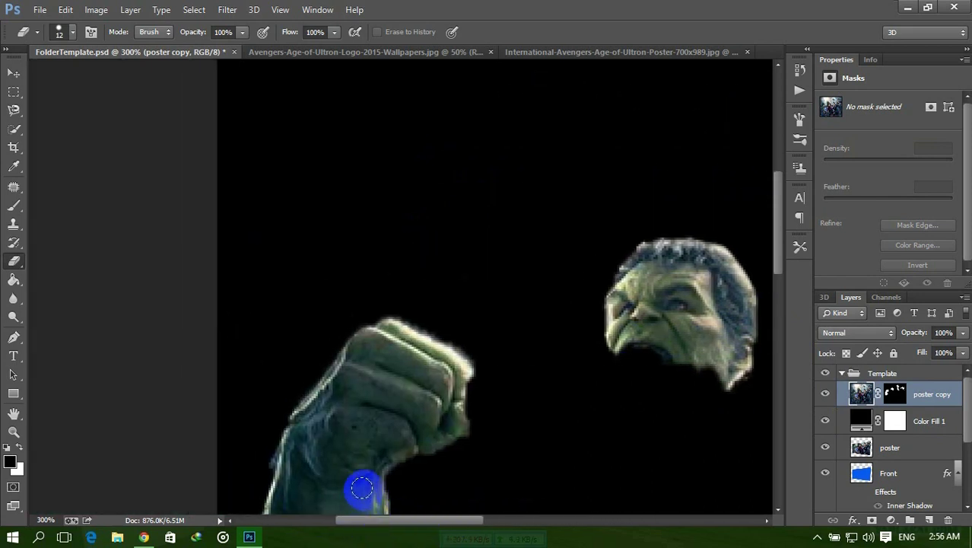
# Erase the thin strands above and below Scarlet Witch, then fit the canvas on screen.
pyautogui.scroll(-2, 357, 464)
pyautogui.scroll(-1, 327, 452)
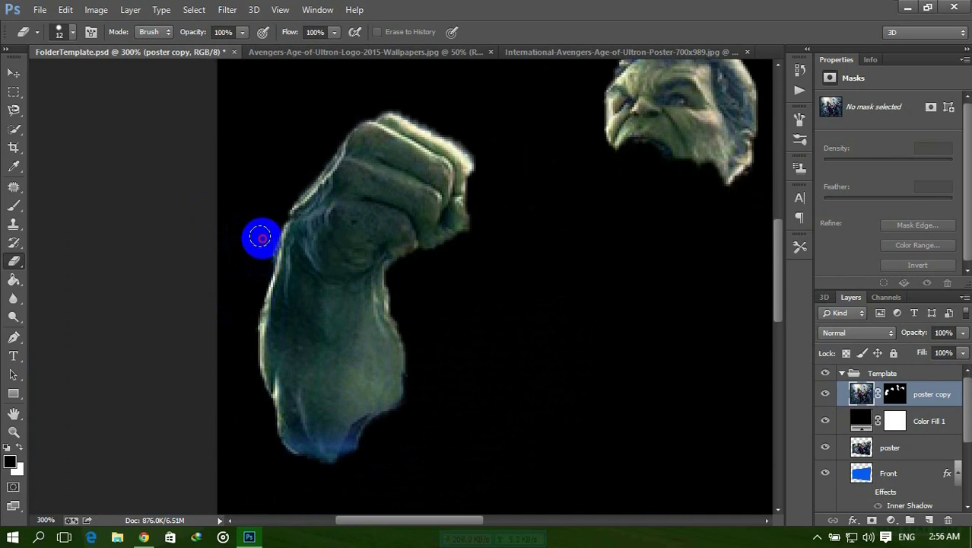
pyautogui.moveTo(457, 522); pyautogui.dragTo(618, 517)
pyautogui.scroll(2, 582, 406)
pyautogui.scroll(2, 582, 391)
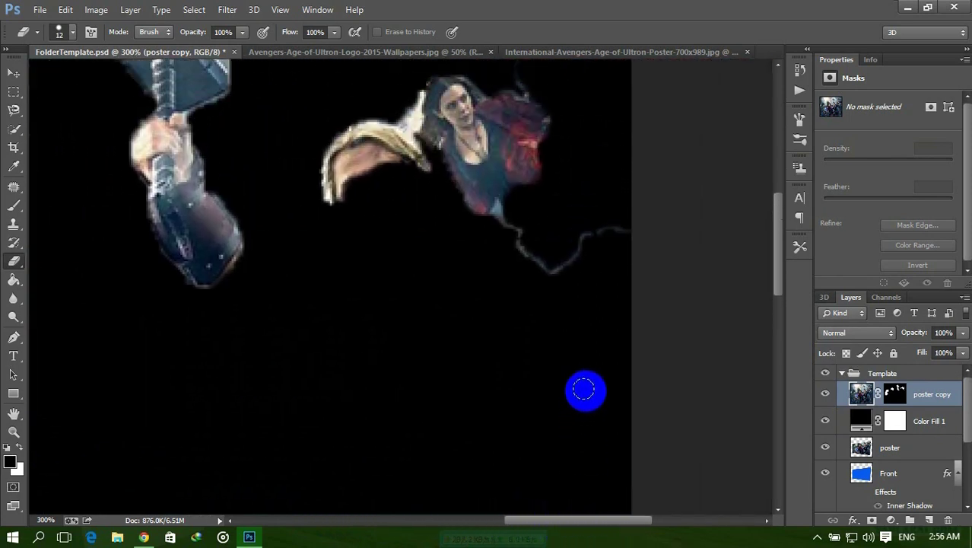
pyautogui.scroll(2, 563, 319)
pyautogui.moveTo(522, 155)
pyautogui.mouseDown()
pyautogui.moveTo(523, 96)
pyautogui.moveTo(526, 136)
pyautogui.mouseUp()
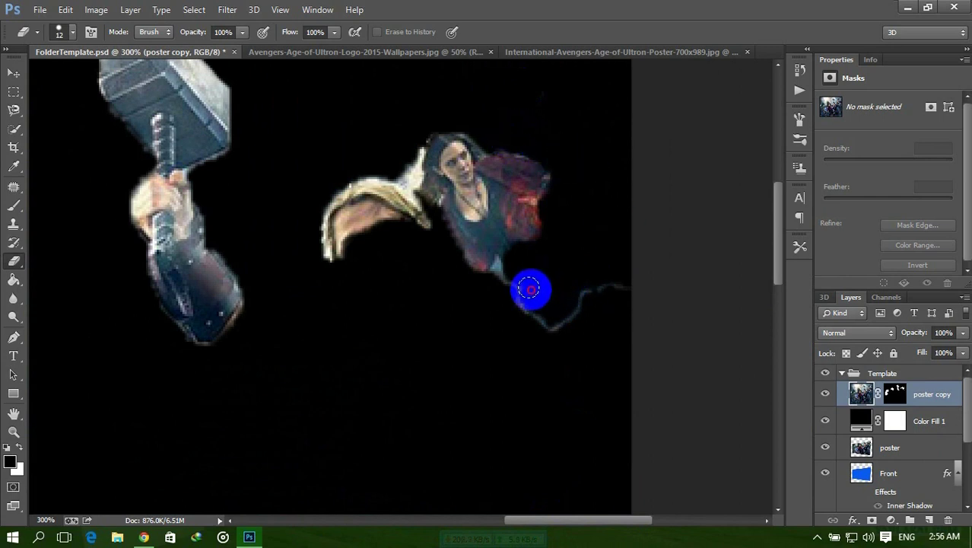
pyautogui.moveTo(519, 296)
pyautogui.mouseDown()
pyautogui.moveTo(549, 326)
pyautogui.moveTo(619, 288)
pyautogui.mouseUp()
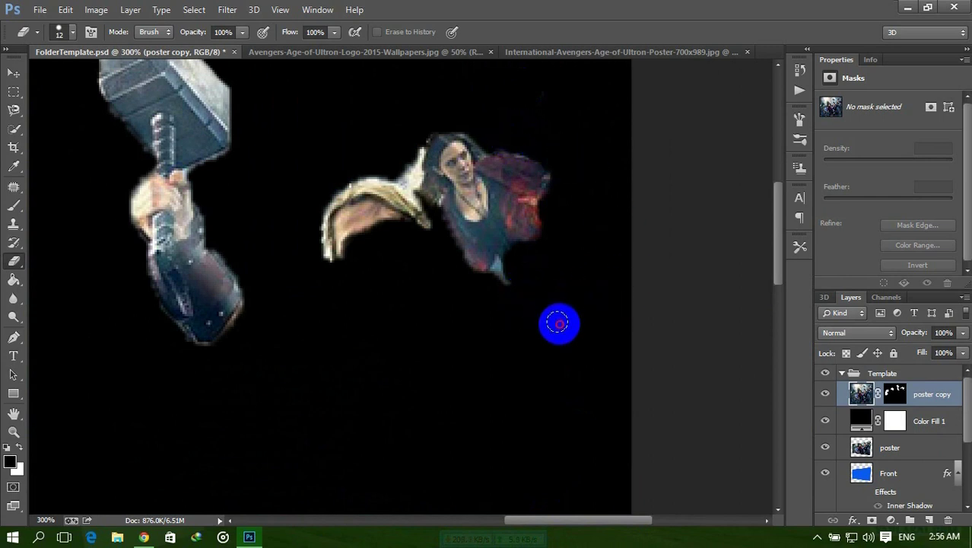
pyautogui.scroll(3, 581, 290)
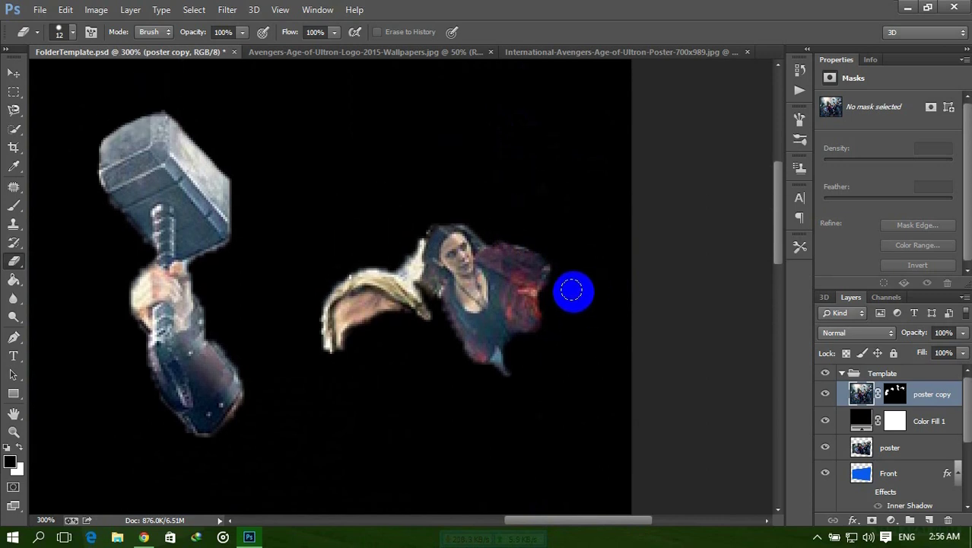
pyautogui.hotkey('ctrl', '0')
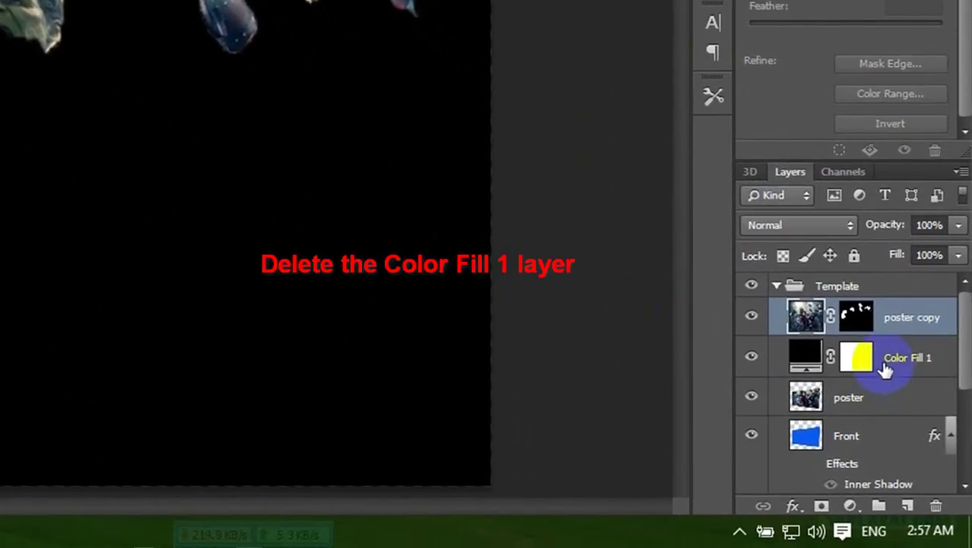
# Delete the Color Fill 1 layer and make Top Layer visible again.
pyautogui.click(884, 369)
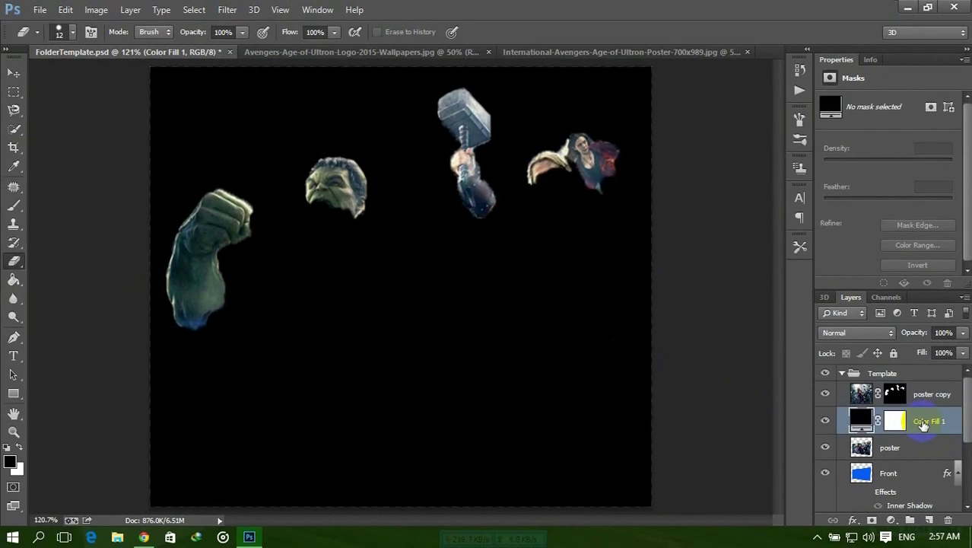
pyautogui.press('Delete')
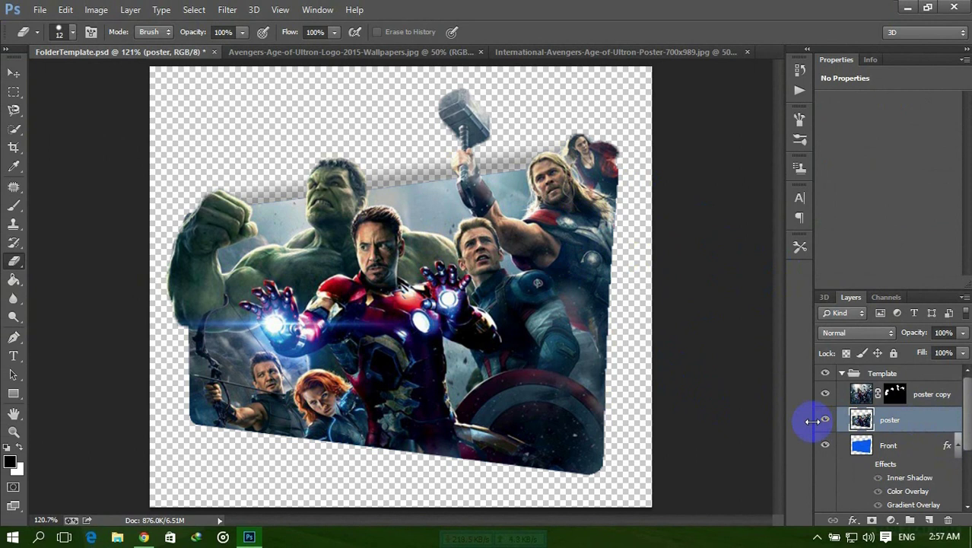
pyautogui.scroll(-4, 844, 434)
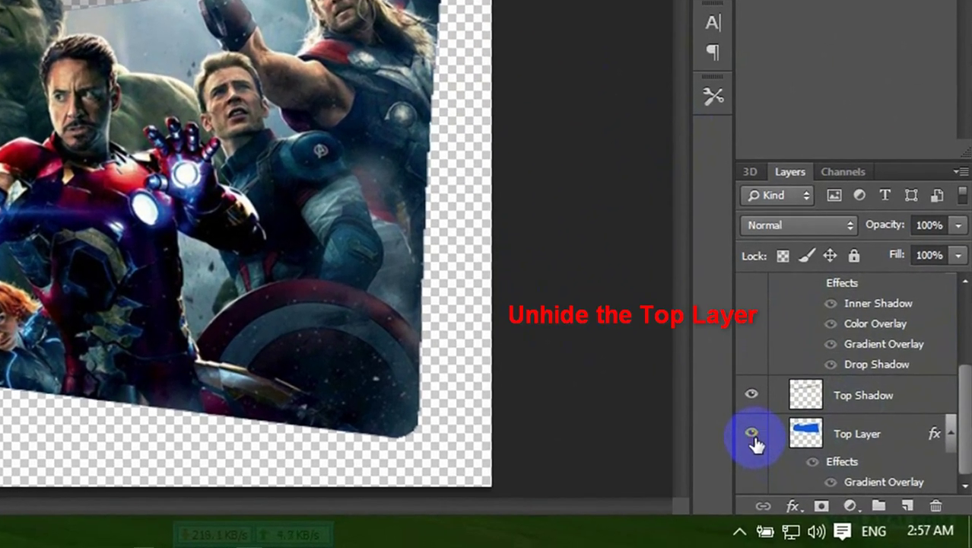
pyautogui.click(812, 465)
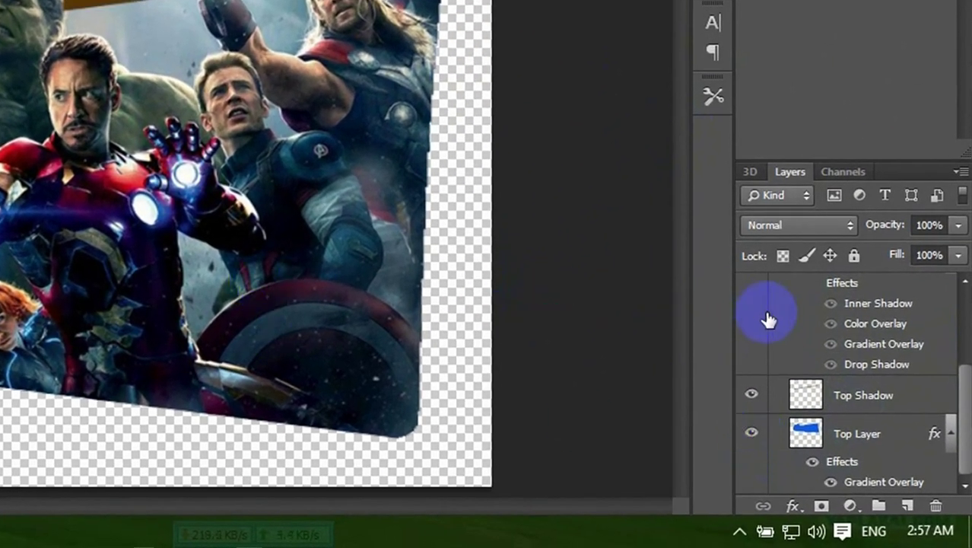
pyautogui.scroll(4, 900, 430)
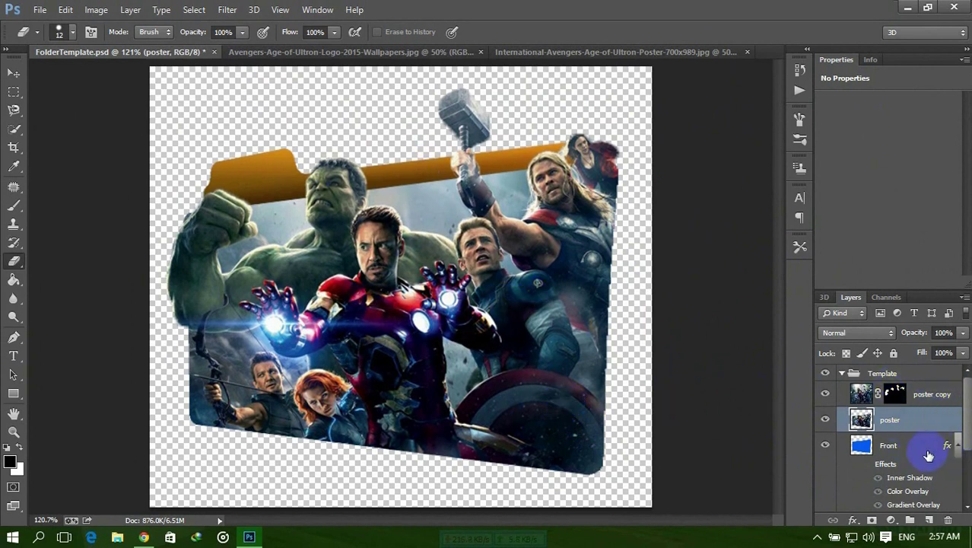
# Recolour Top Layer's Gradient Overlay left stop with a blue-grey sampled from the poster.
pyautogui.click(941, 402)
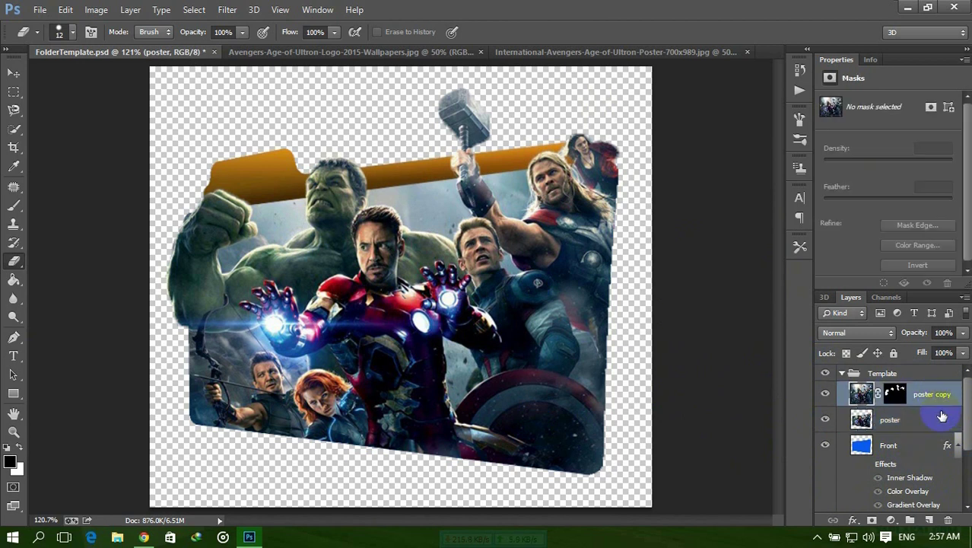
pyautogui.click(919, 430)
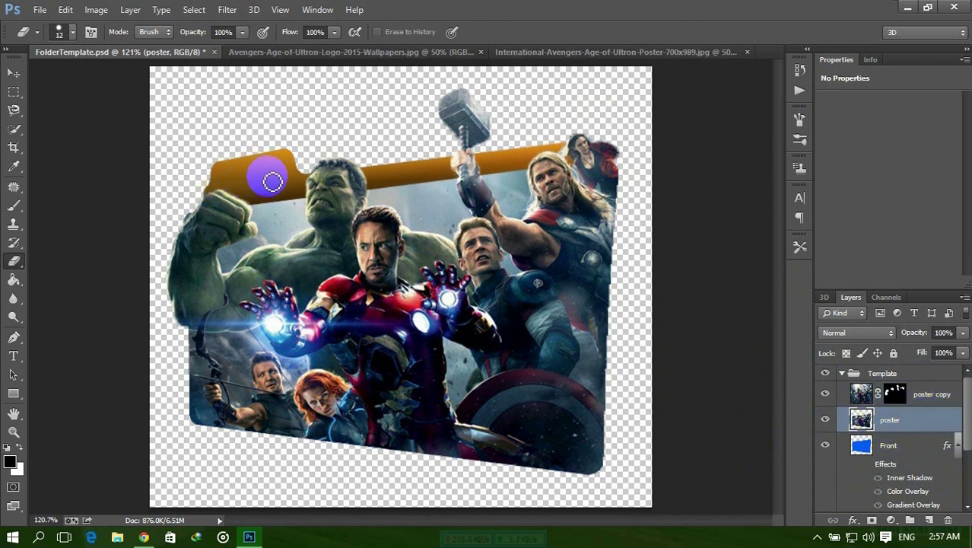
pyautogui.scroll(-2, 868, 467)
pyautogui.scroll(-1, 874, 467)
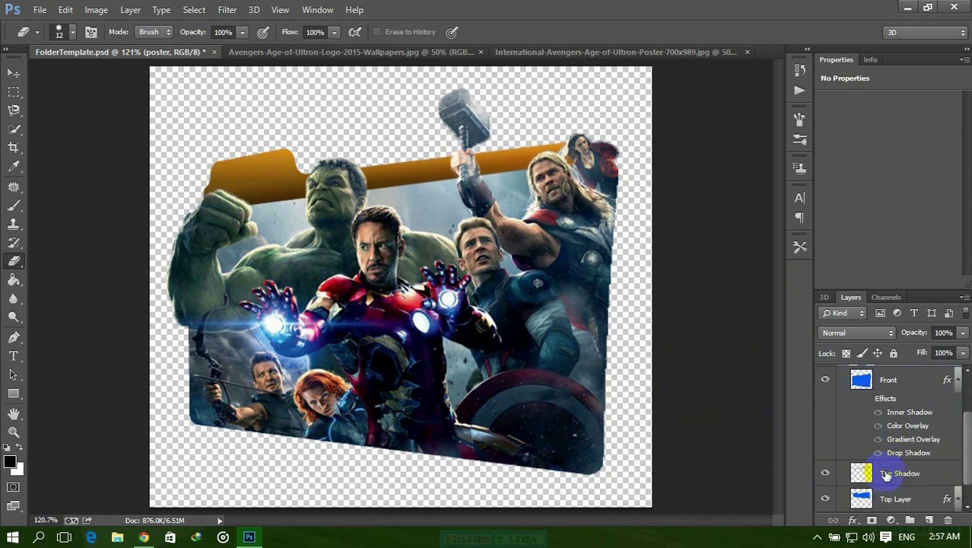
pyautogui.scroll(-1, 917, 493)
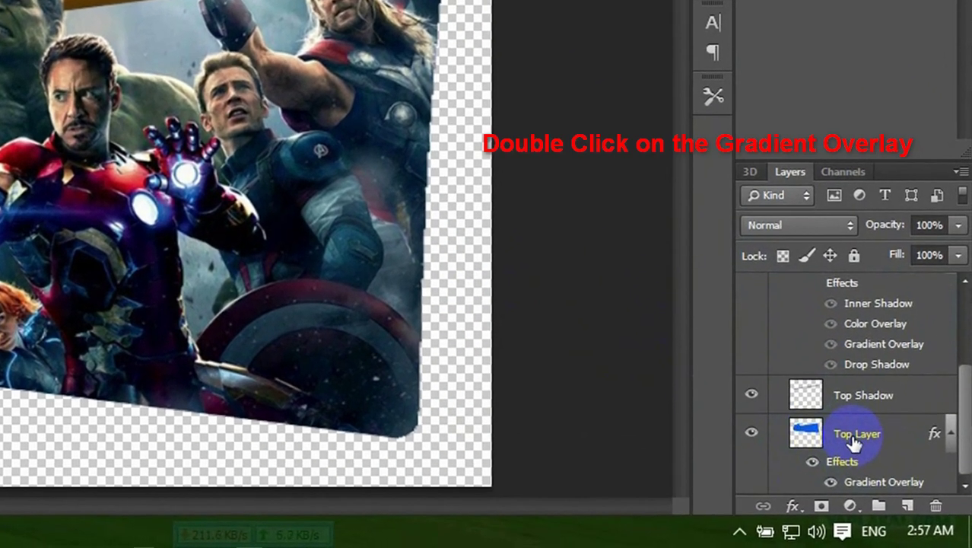
pyautogui.click(853, 440)
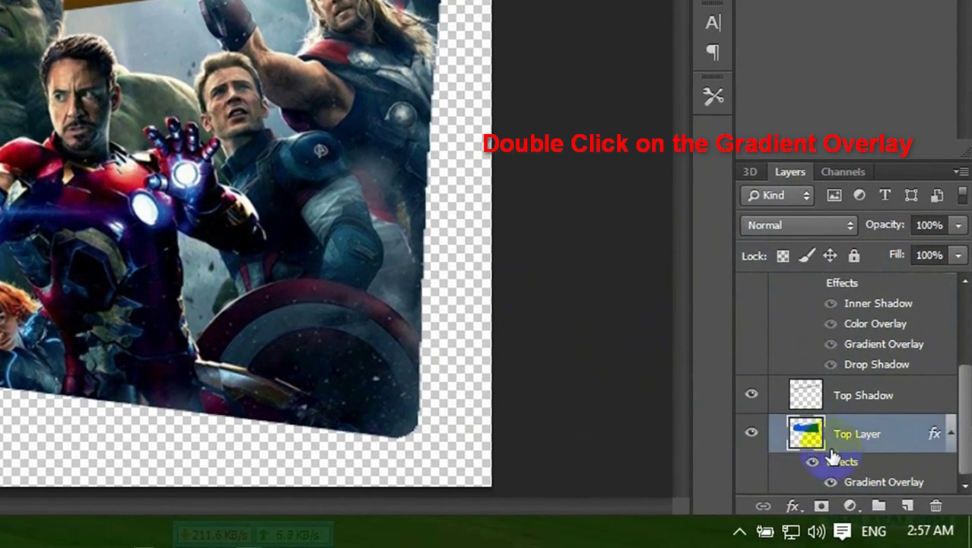
pyautogui.doubleClick(884, 482)
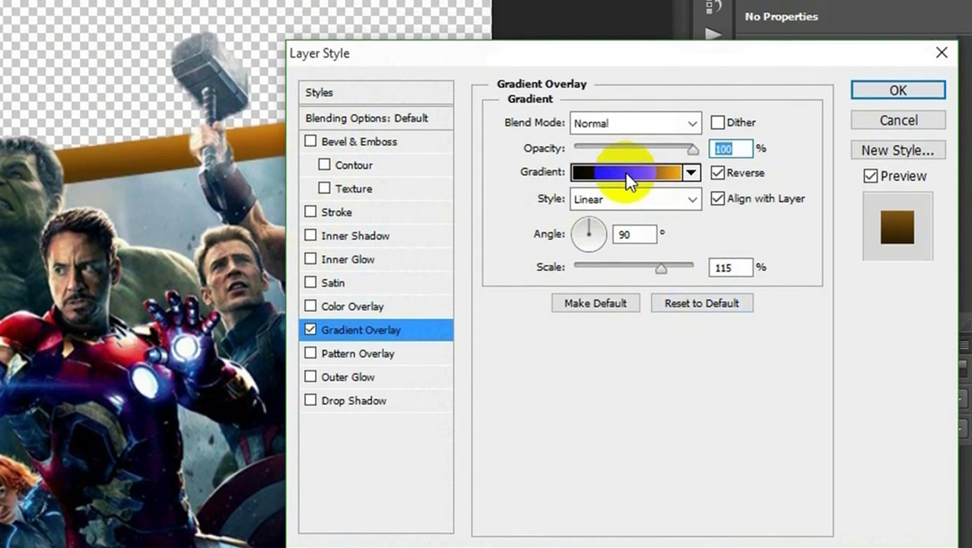
pyautogui.click(625, 172)
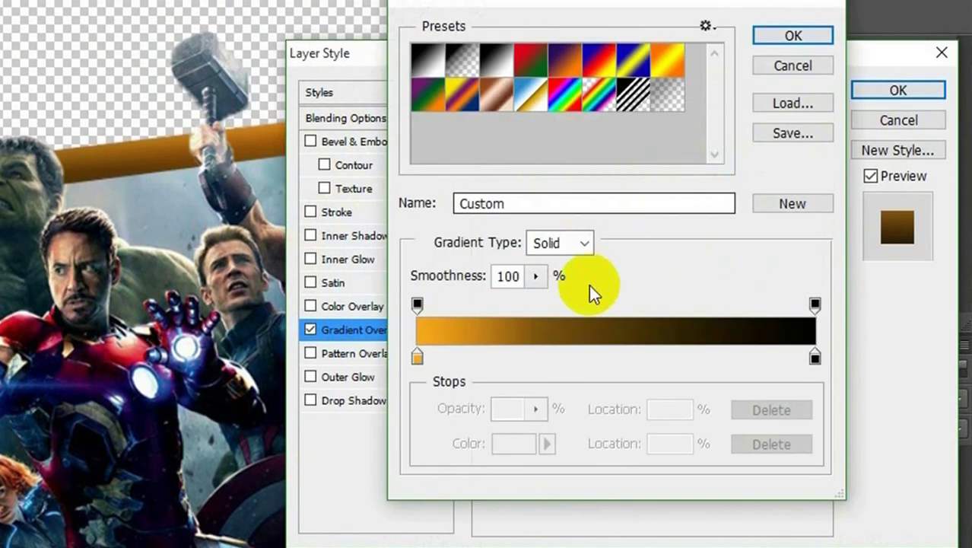
pyautogui.click(417, 357)
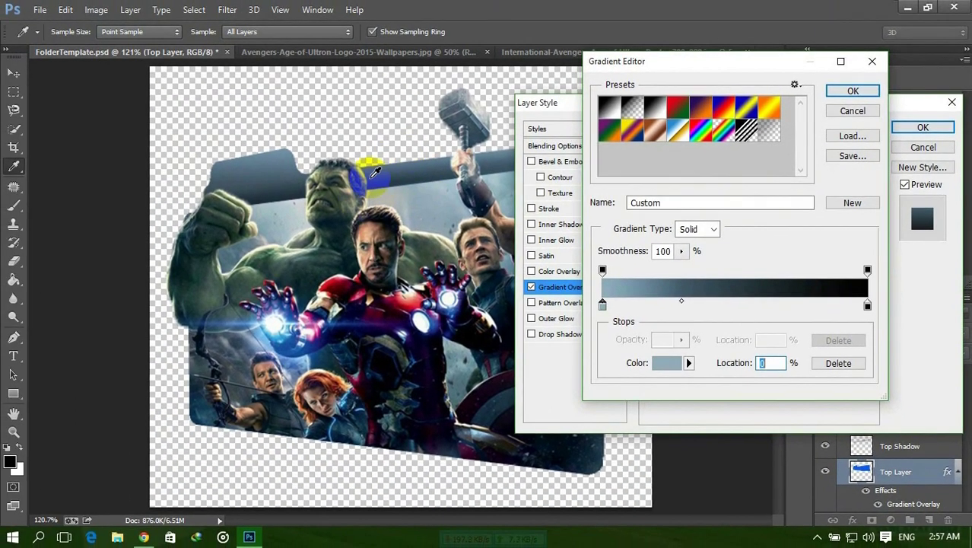
pyautogui.moveTo(274, 163); pyautogui.dragTo(309, 252)
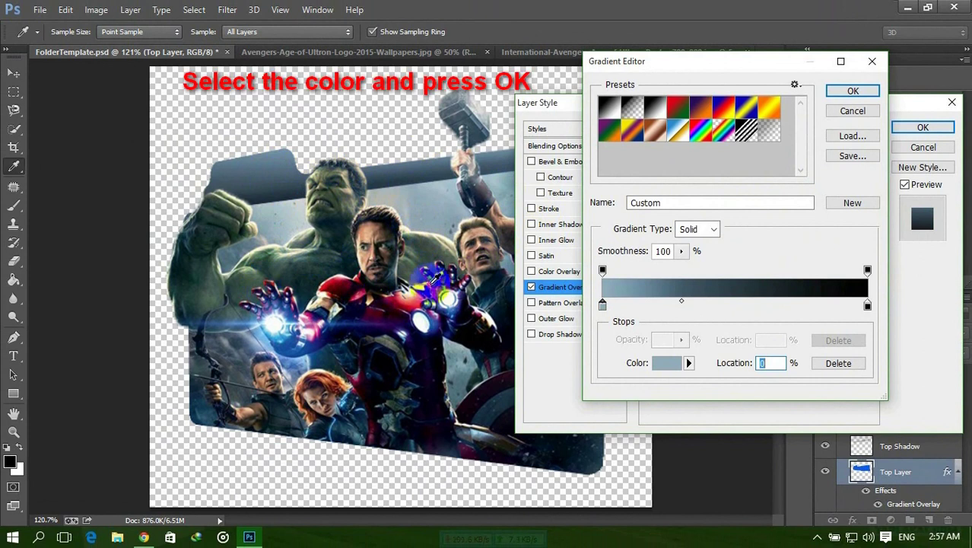
pyautogui.click(851, 92)
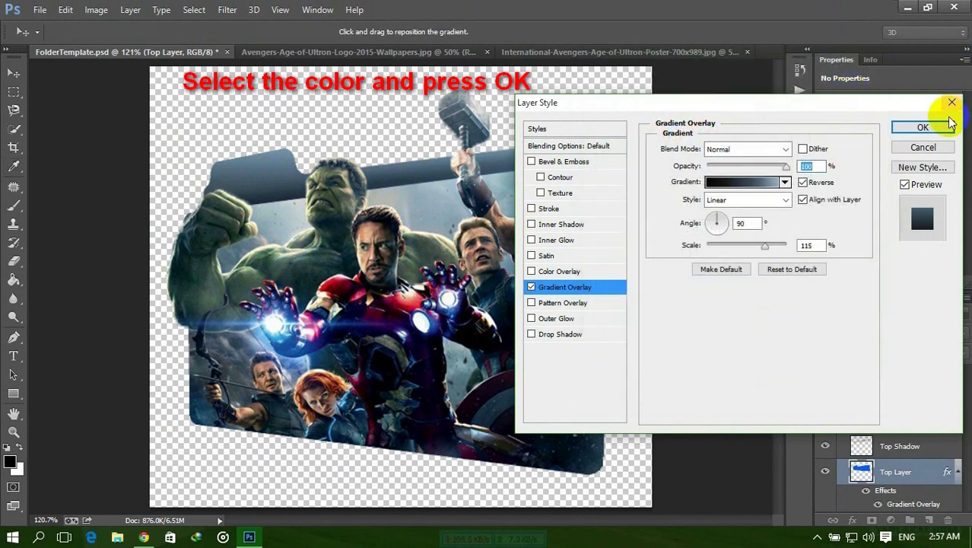
pyautogui.click(922, 127)
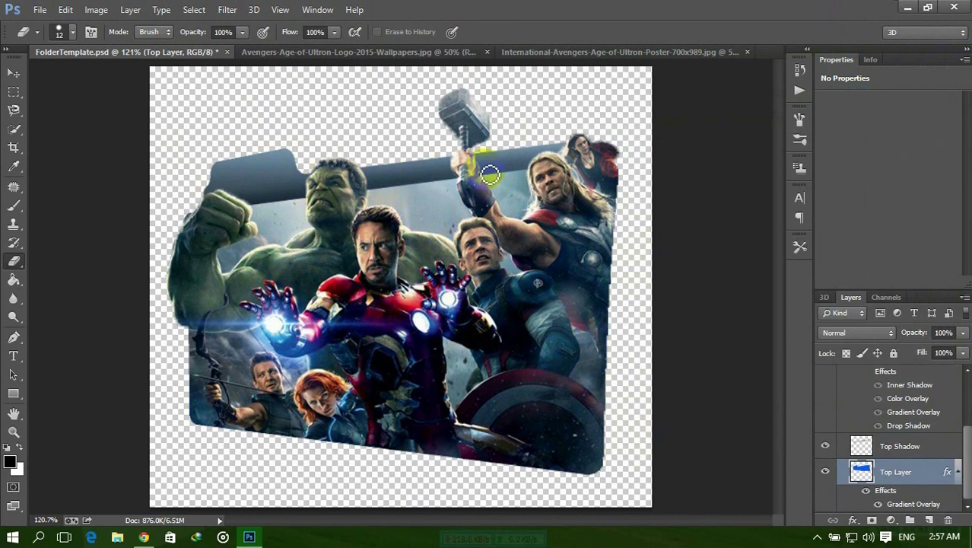
pyautogui.scroll(5, 878, 403)
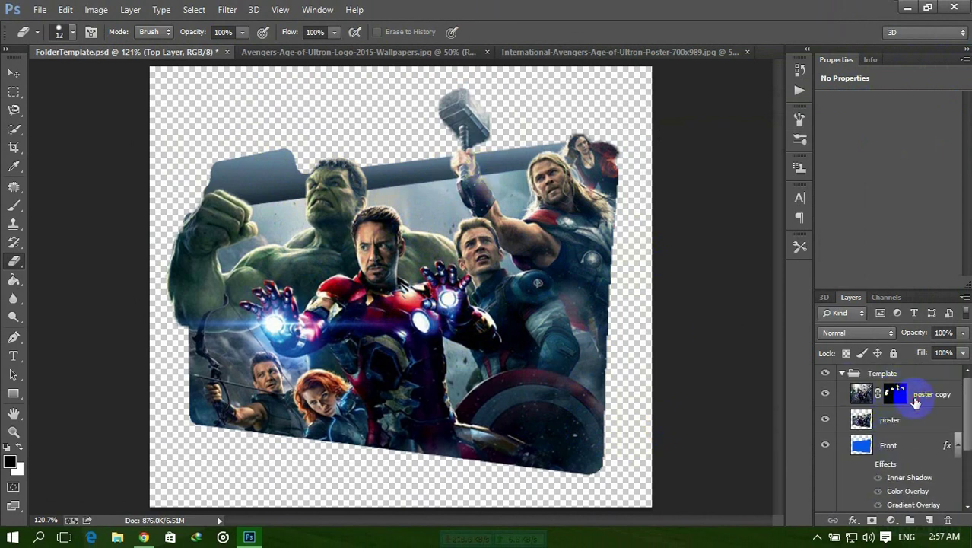
pyautogui.click(916, 401)
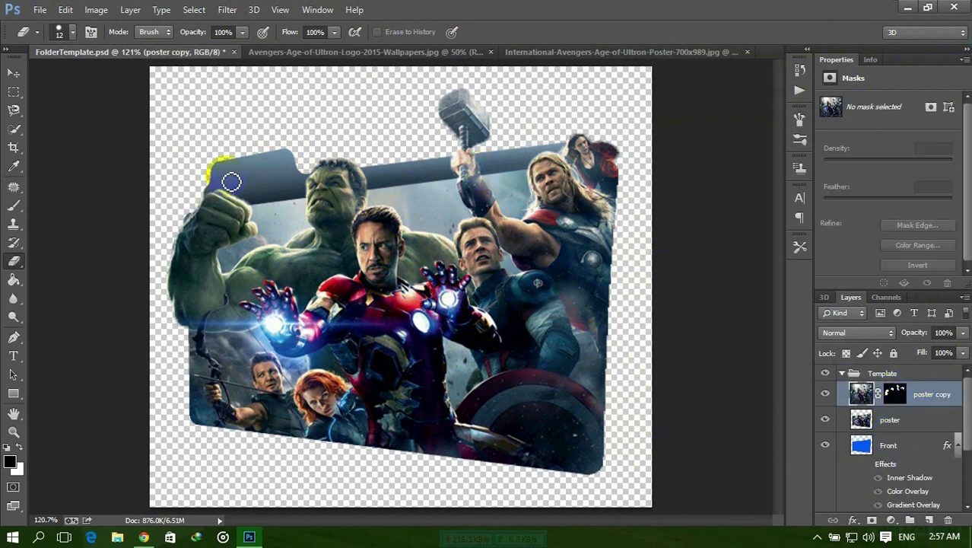
# In the Avengers logo document, convert the Background into an editable Layer 0.
pyautogui.click(311, 52)
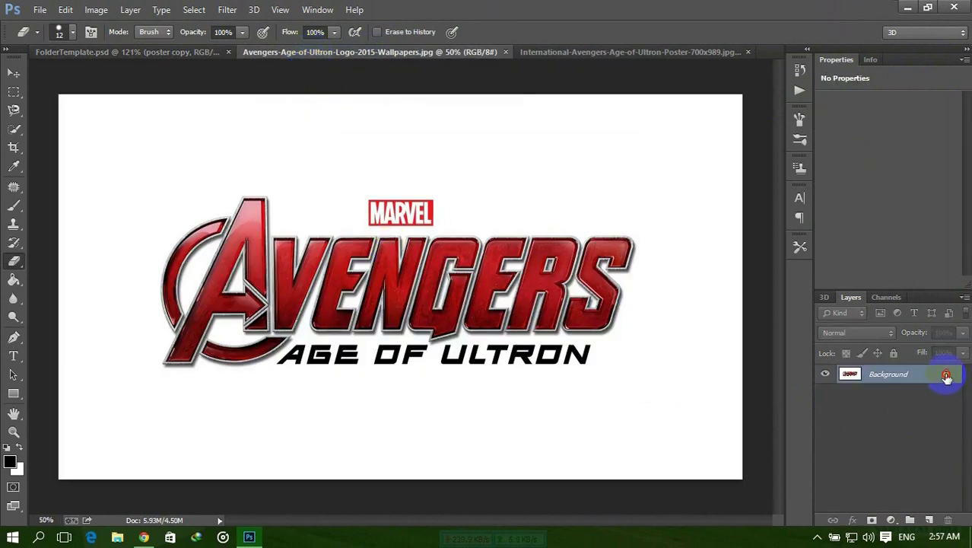
pyautogui.doubleClick(946, 376)
pyautogui.click(596, 168)
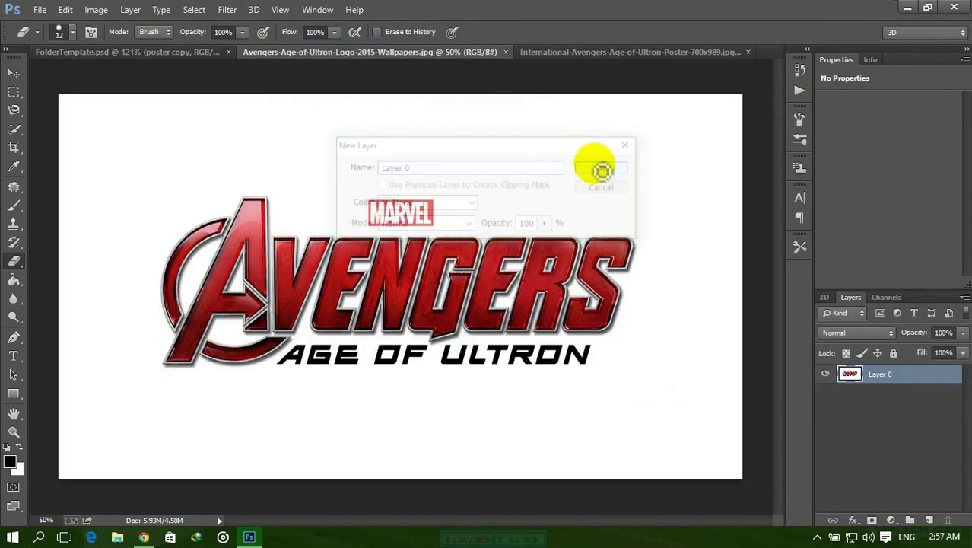
# Magic-wand and delete the white background, then select leftover white patches in the lettering.
pyautogui.click(16, 131)
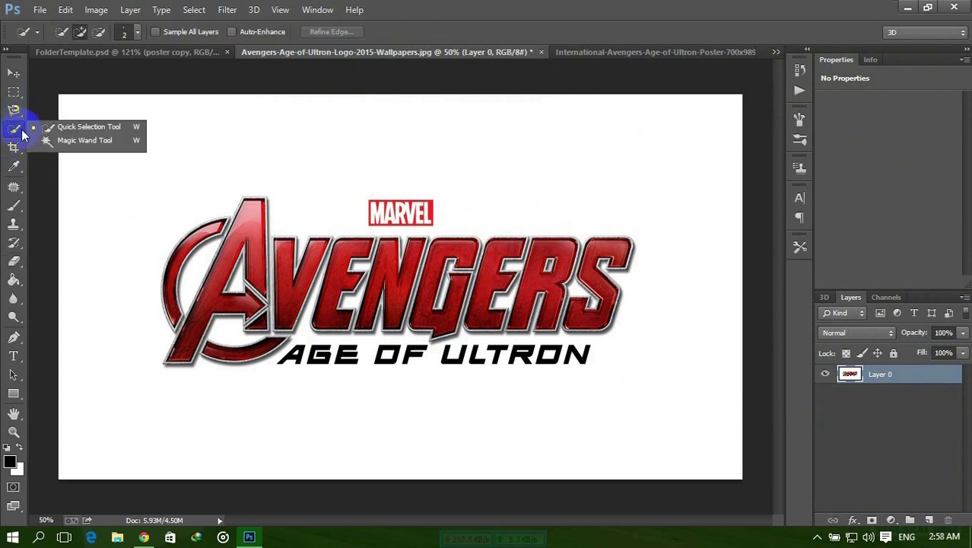
pyautogui.click(76, 146)
pyautogui.click(235, 143)
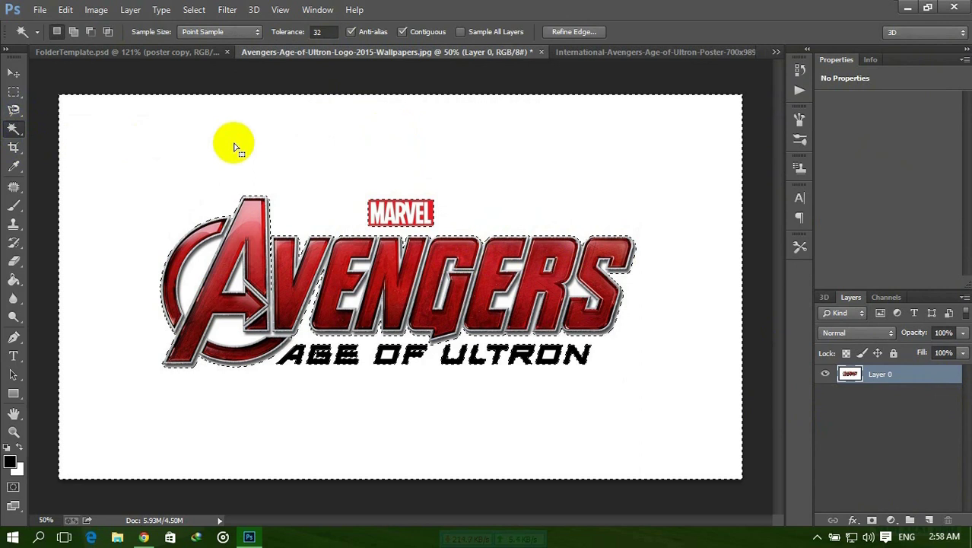
pyautogui.press('Delete')
pyautogui.hotkey('ctrl', 'd')
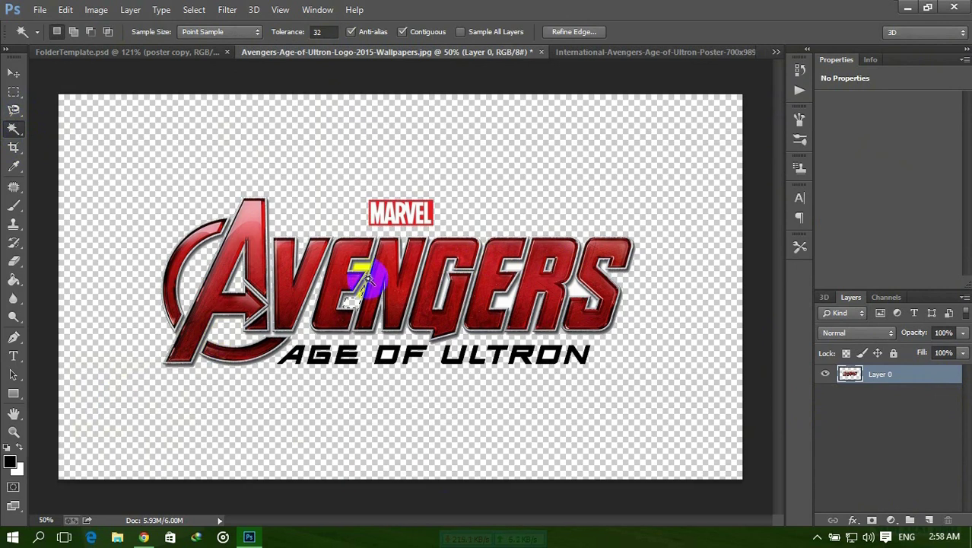
pyautogui.click(364, 270)
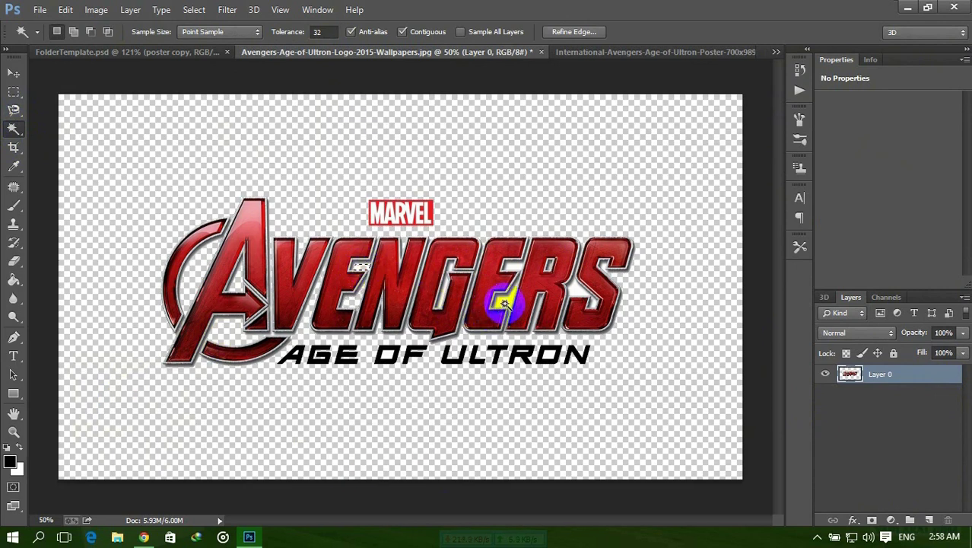
pyautogui.click(508, 307)
pyautogui.click(520, 270)
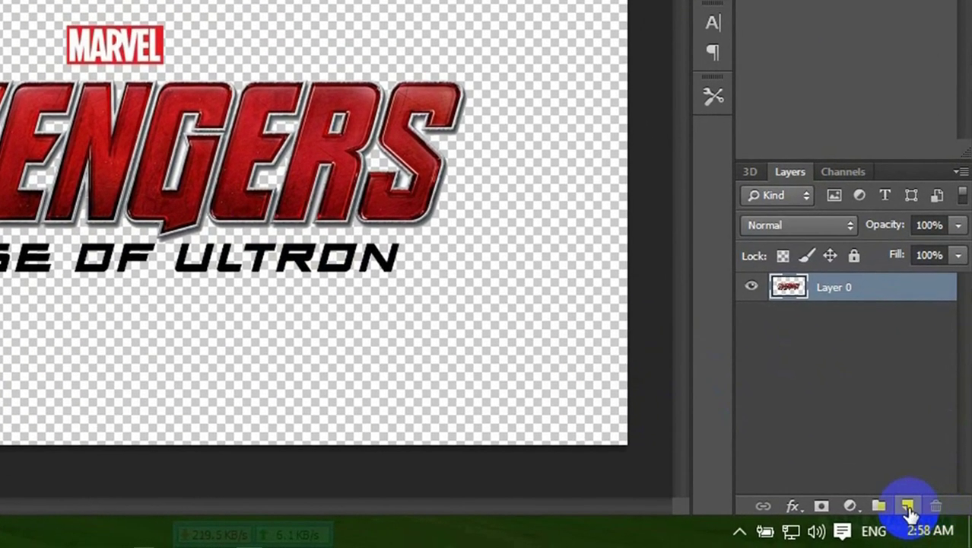
# Add a black Solid Color fill layer beneath Layer 0.
pyautogui.click(907, 506)
pyautogui.moveTo(831, 289); pyautogui.dragTo(837, 320)
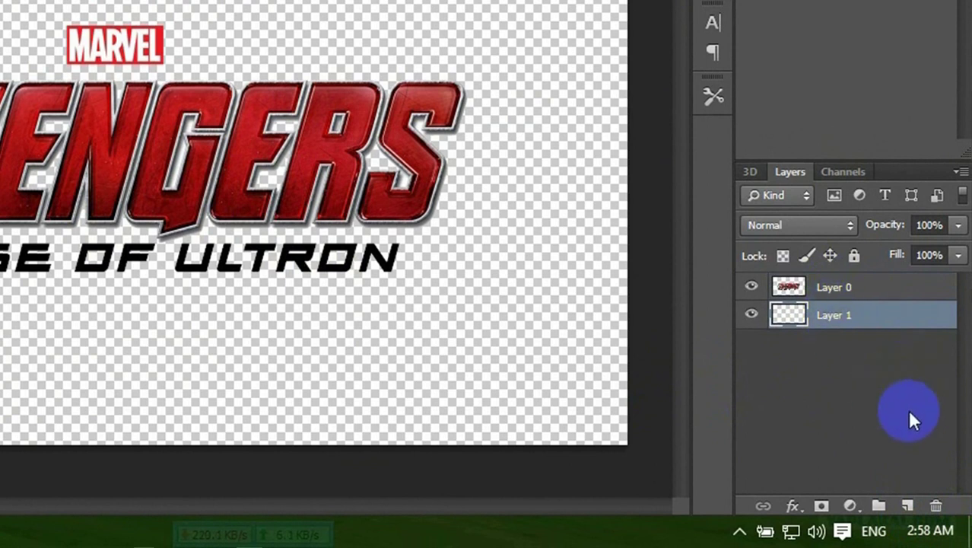
pyautogui.click(855, 318)
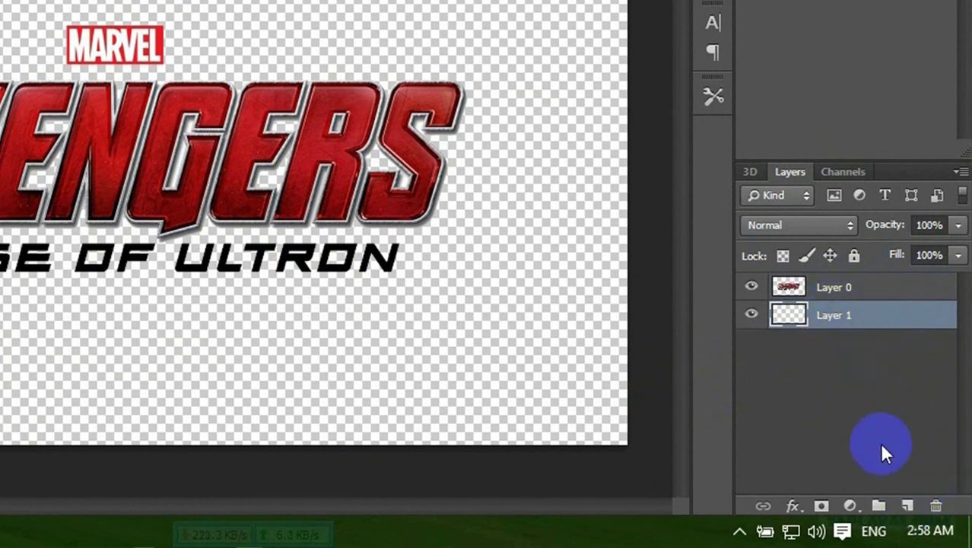
pyautogui.click(853, 506)
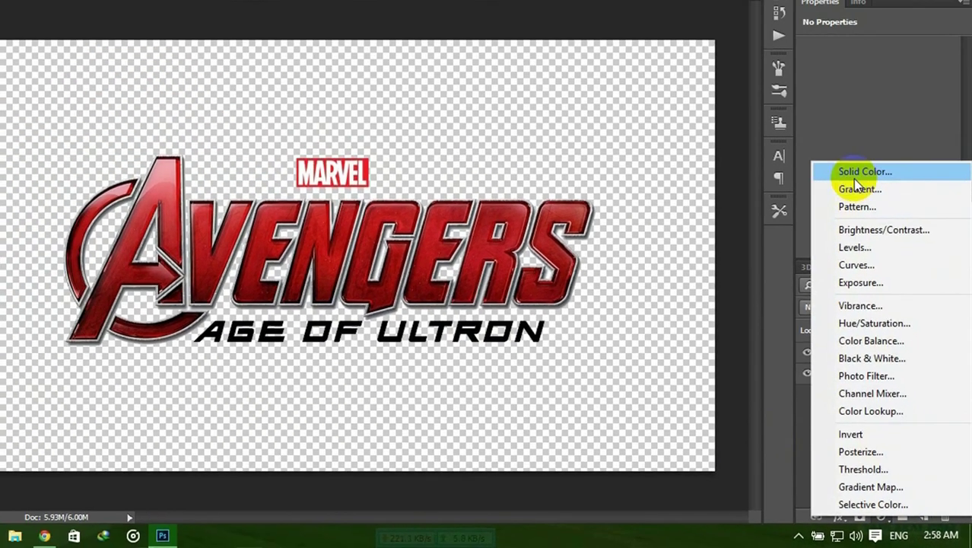
pyautogui.click(858, 167)
pyautogui.click(851, 194)
# On Layer 0 at 100% zoom, magic-wand the black background around the letters.
pyautogui.press('w')
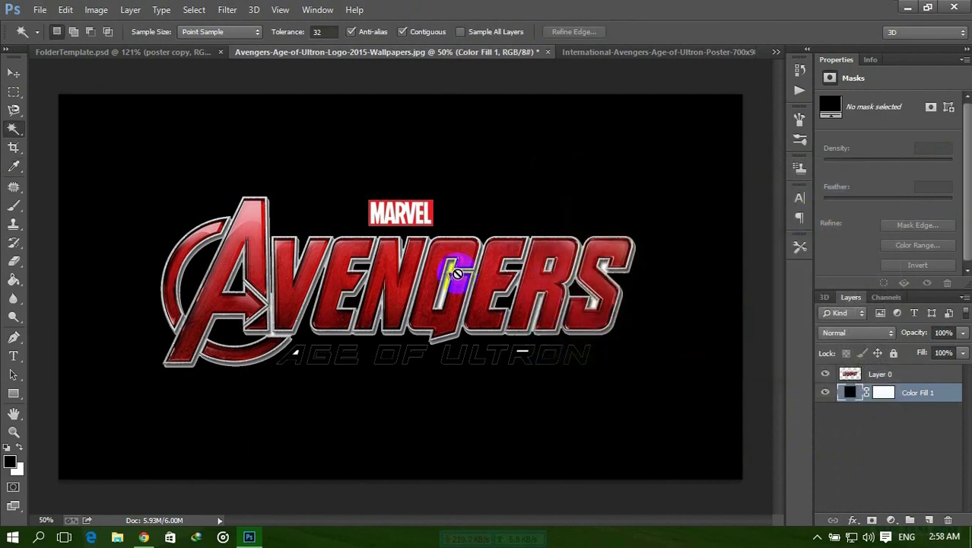
pyautogui.click(921, 392)
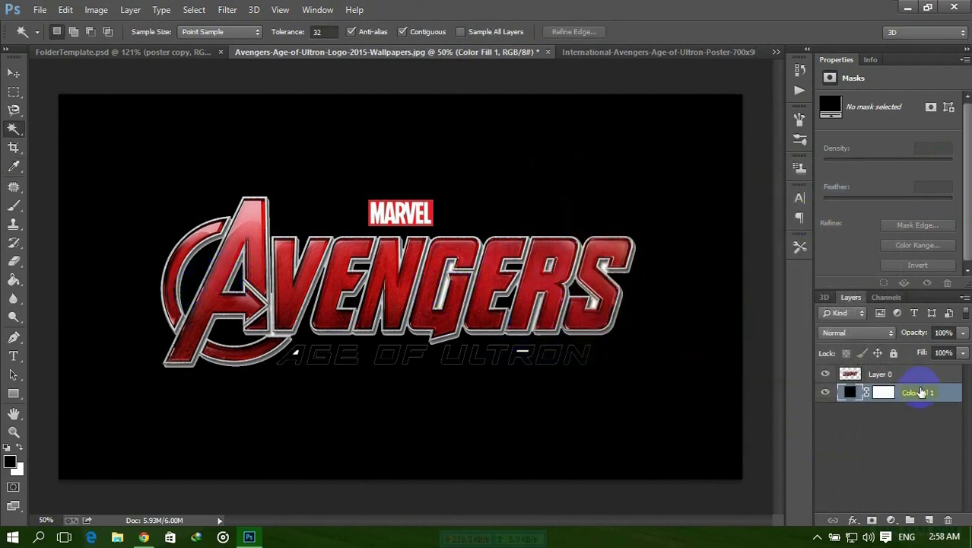
pyautogui.click(903, 375)
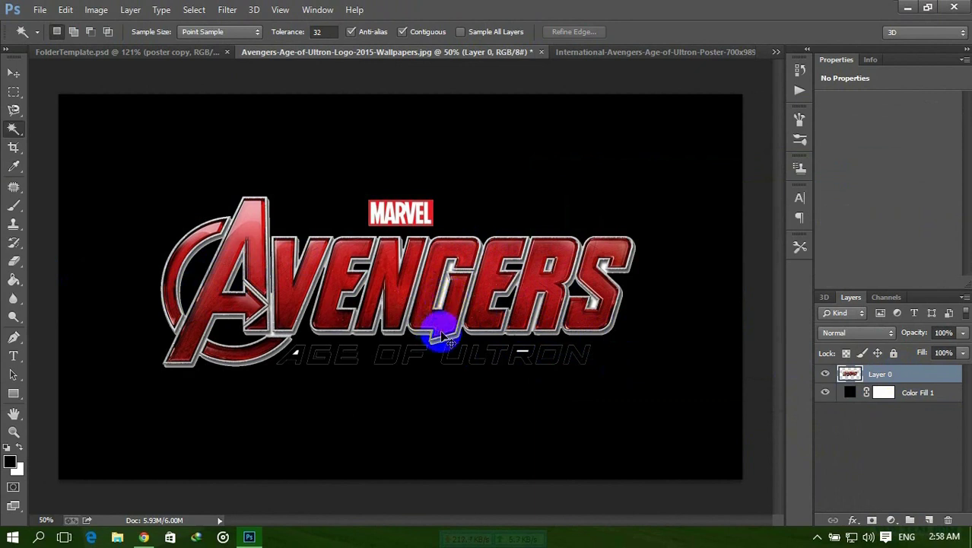
pyautogui.hotkey('ctrl', '+')
pyautogui.hotkey('ctrl', '+')
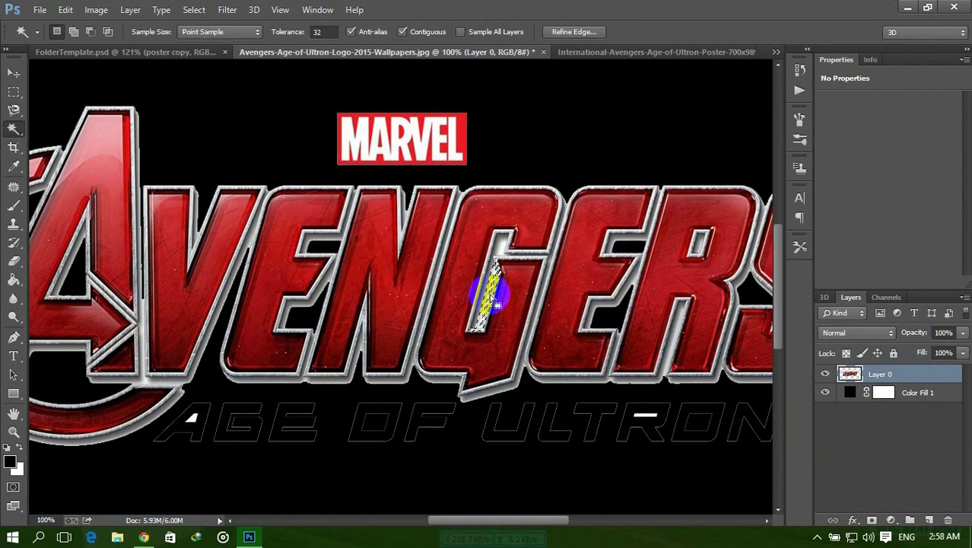
pyautogui.scroll(-1, 251, 427)
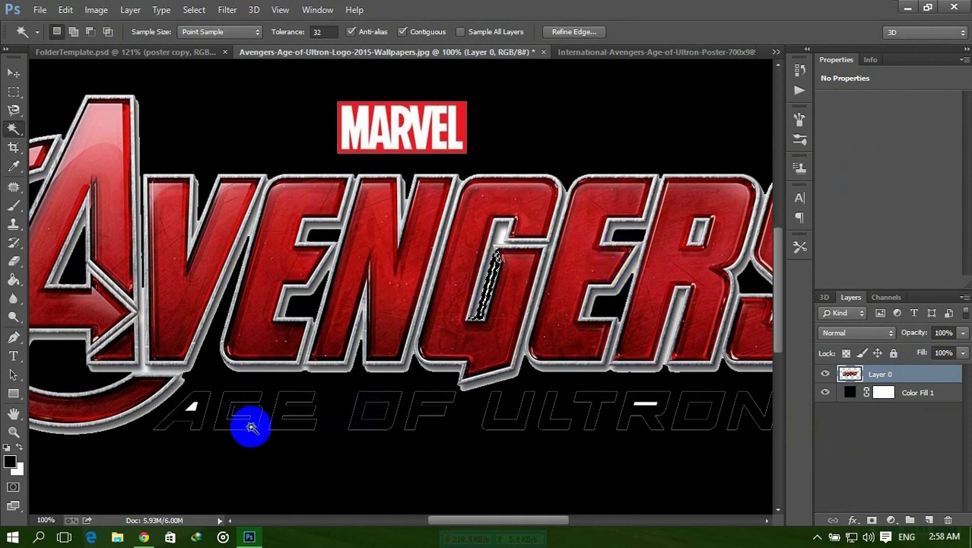
pyautogui.click(192, 406)
pyautogui.hscroll(5, 192, 406)
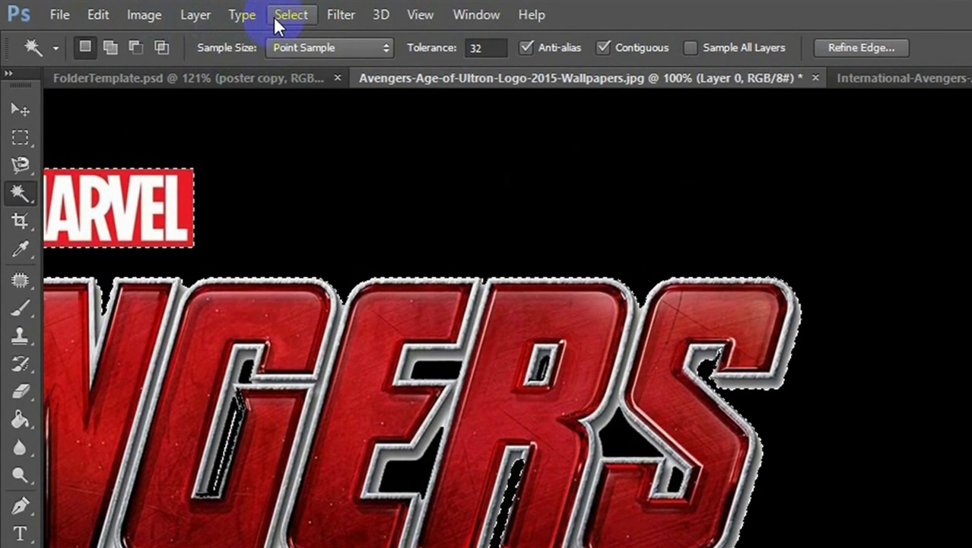
# Clear the current selection and fit the whole logo image on screen.
pyautogui.click(458, 268)
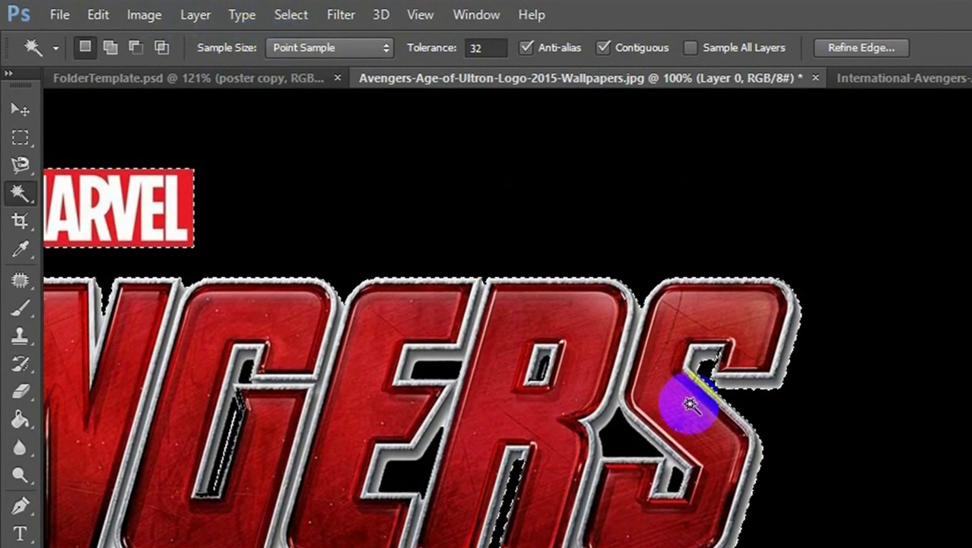
pyautogui.click(290, 15)
pyautogui.click(307, 59)
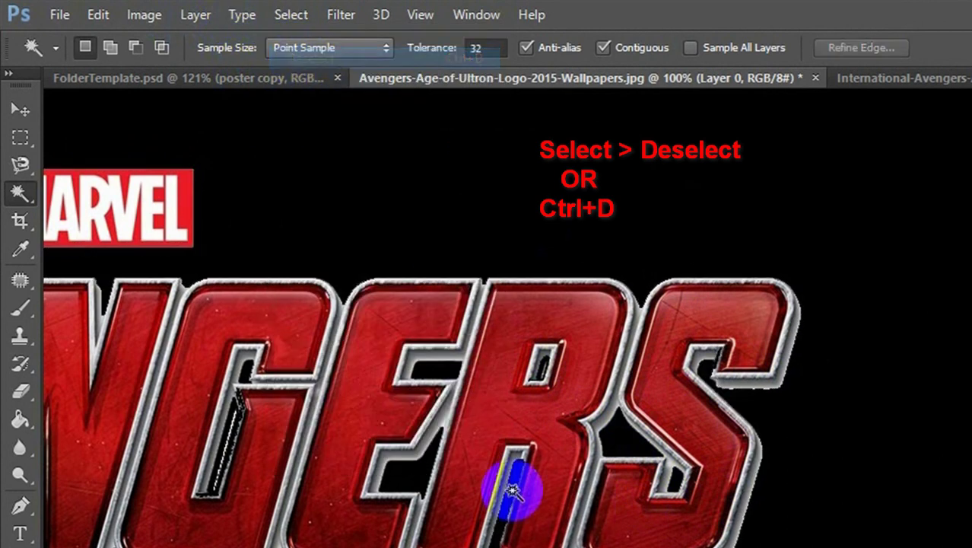
pyautogui.hotkey('ctrl', '0')
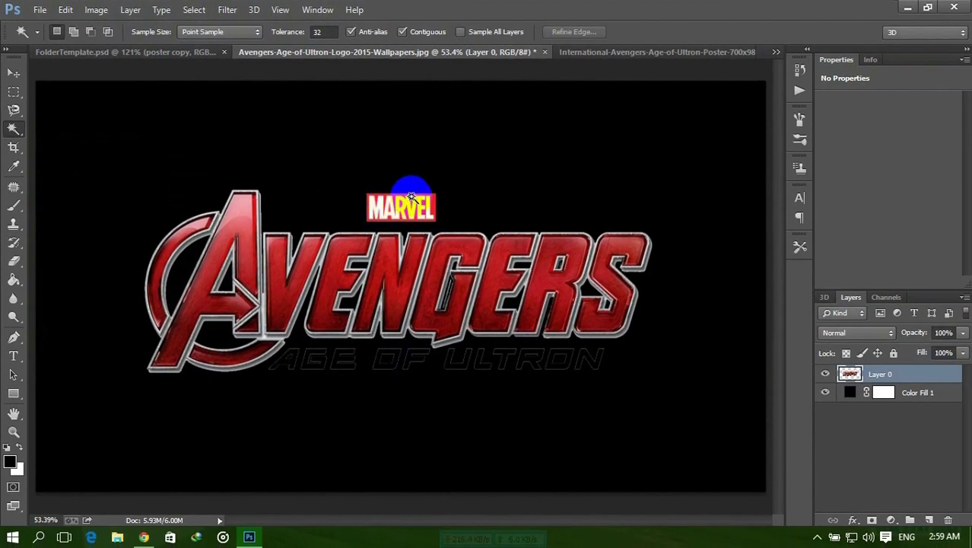
# Erase the MARVEL badge above AVENGERS with an 85 px eraser.
pyautogui.click(14, 258)
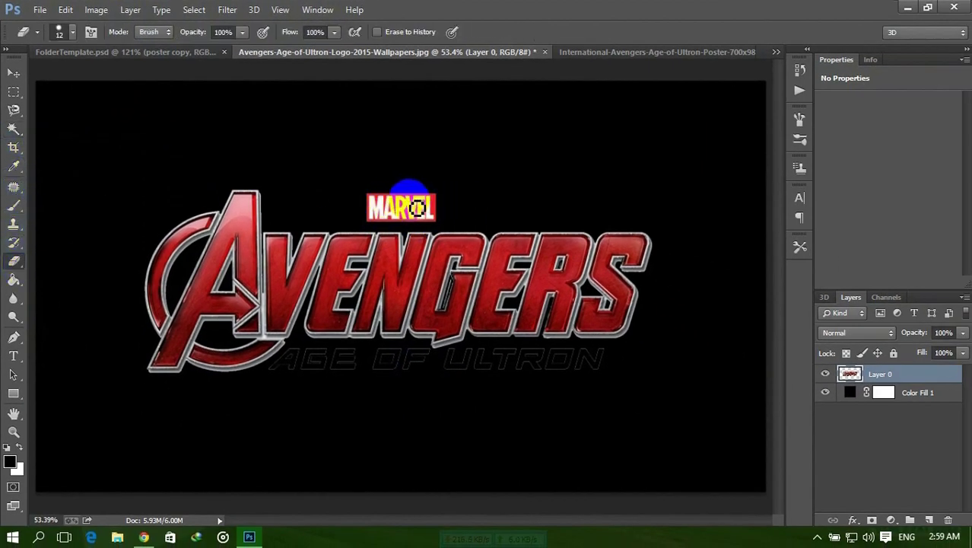
pyautogui.rightClick(407, 196)
pyautogui.moveTo(487, 229); pyautogui.dragTo(514, 233)
pyautogui.moveTo(373, 200); pyautogui.dragTo(416, 210)
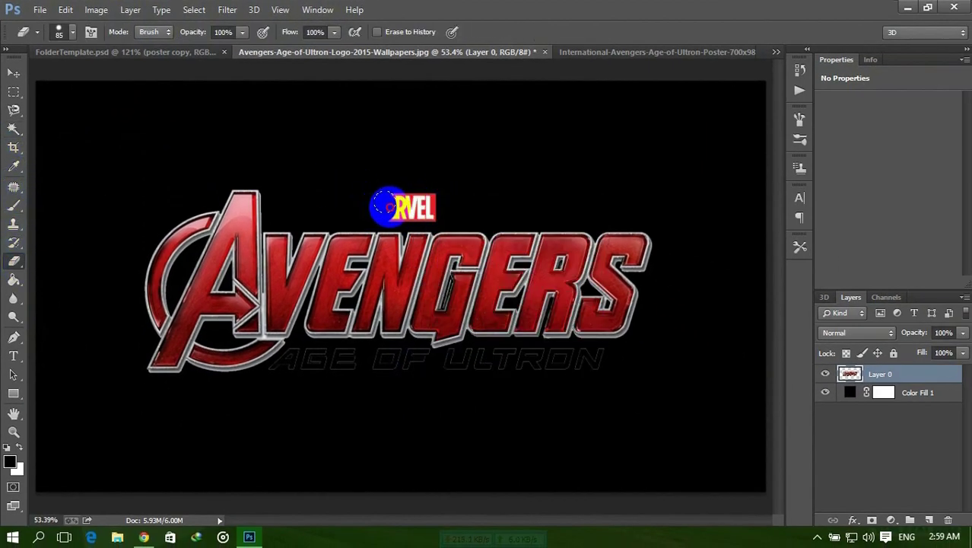
# Resize the logo image to 600 px wide (600 by 338 pixels).
pyautogui.press('v')
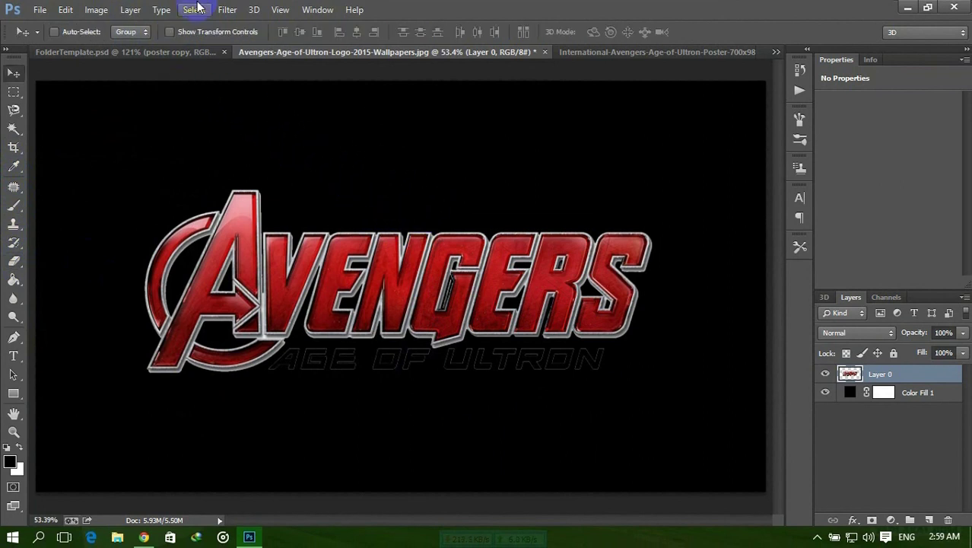
pyautogui.click(96, 10)
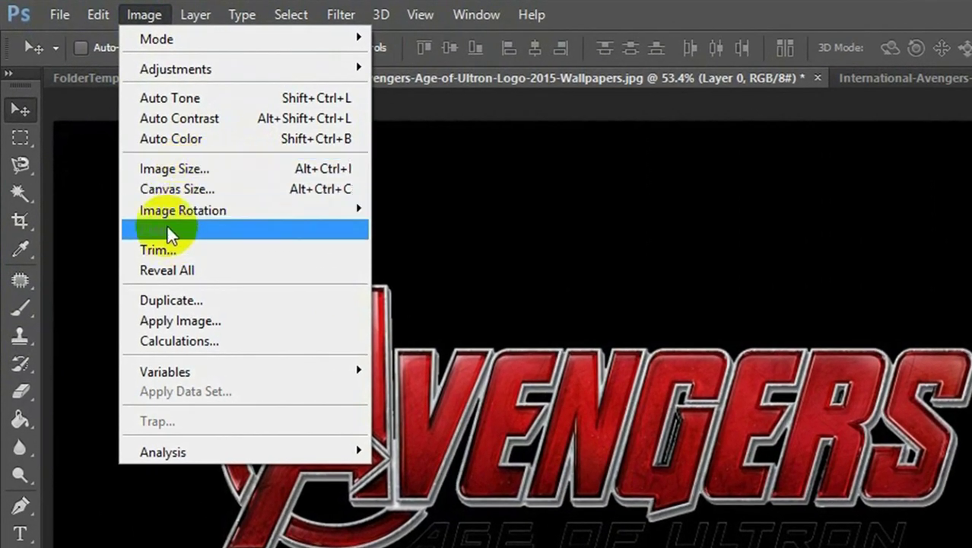
pyautogui.click(170, 168)
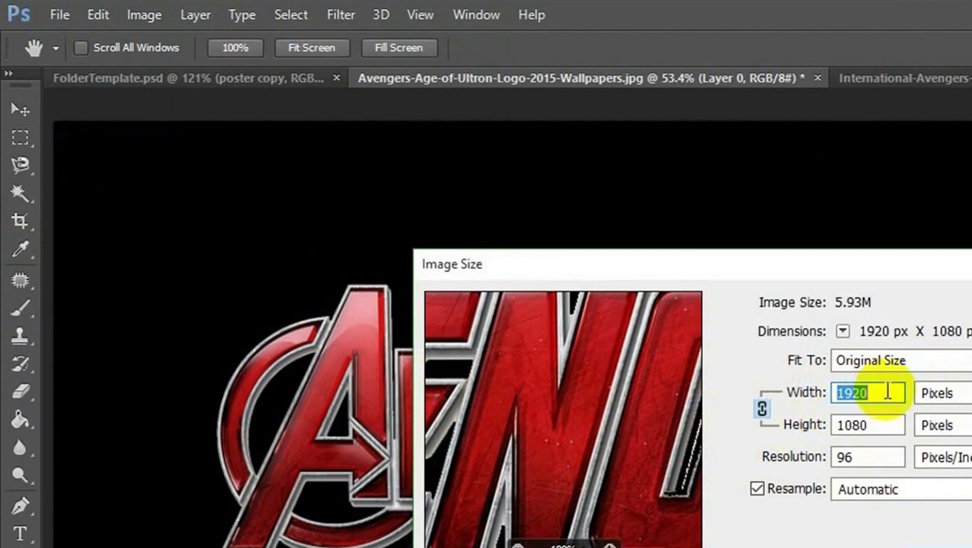
pyautogui.write('600')
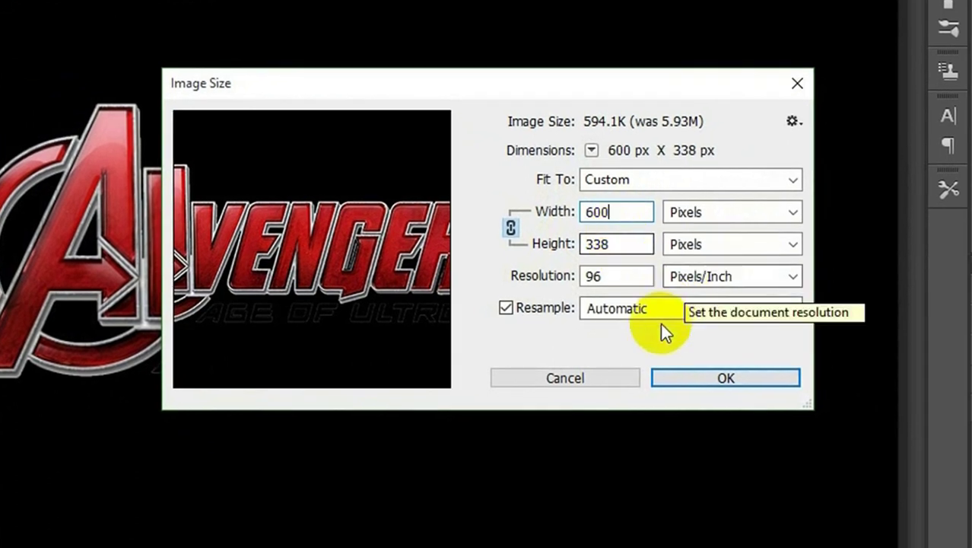
pyautogui.click(719, 383)
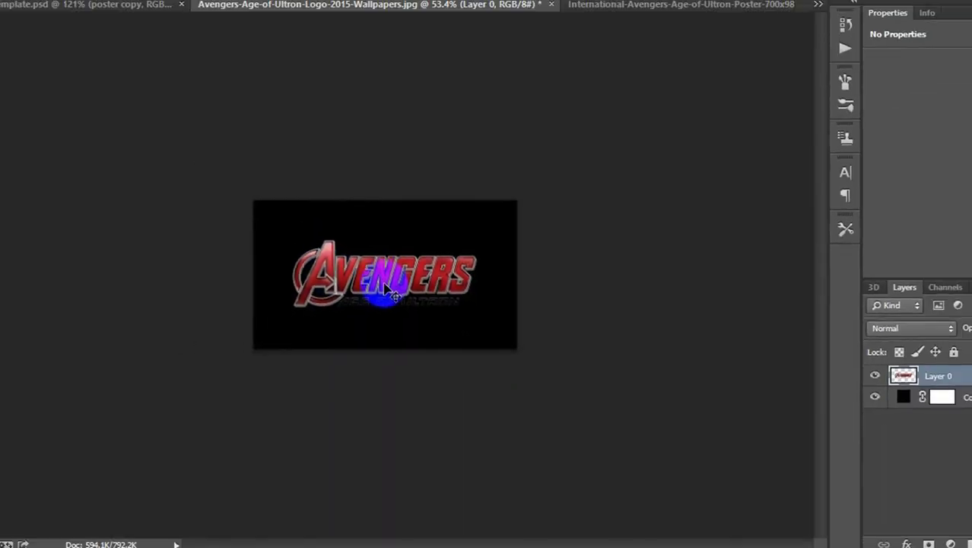
# Move the Avengers logo into FolderTemplate and scale it down with Free Transform.
pyautogui.moveTo(324, 225)
pyautogui.mouseDown()
pyautogui.moveTo(203, 150)
pyautogui.moveTo(118, 64)
pyautogui.moveTo(288, 156)
pyautogui.moveTo(245, 156)
pyautogui.moveTo(354, 182)
pyautogui.mouseUp()
pyautogui.hotkey('ctrl', 't')
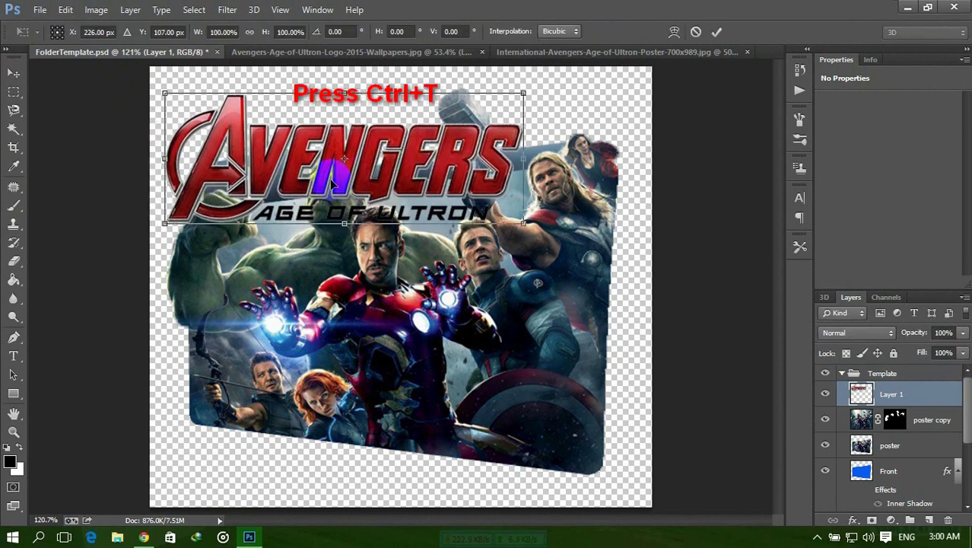
pyautogui.moveTo(166, 94); pyautogui.dragTo(259, 130)
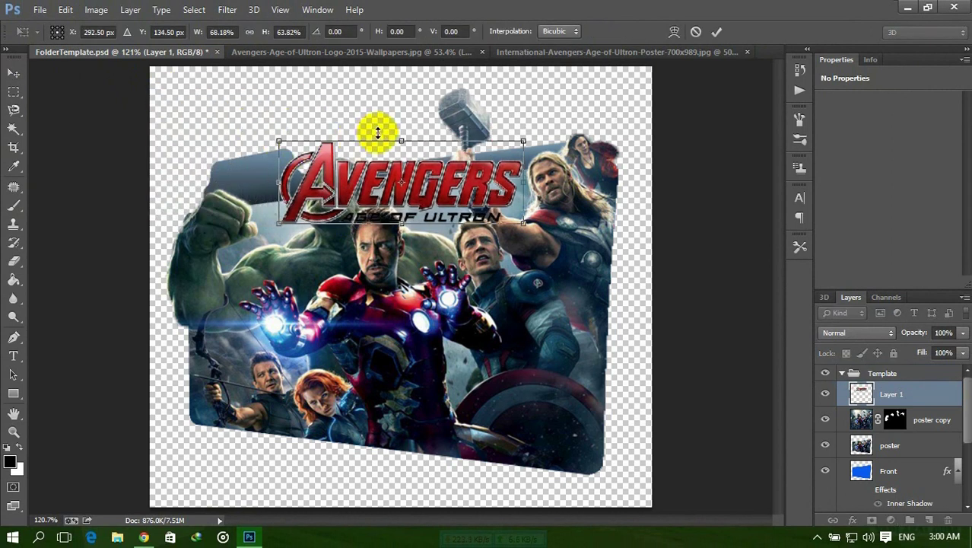
pyautogui.moveTo(401, 137); pyautogui.dragTo(401, 146)
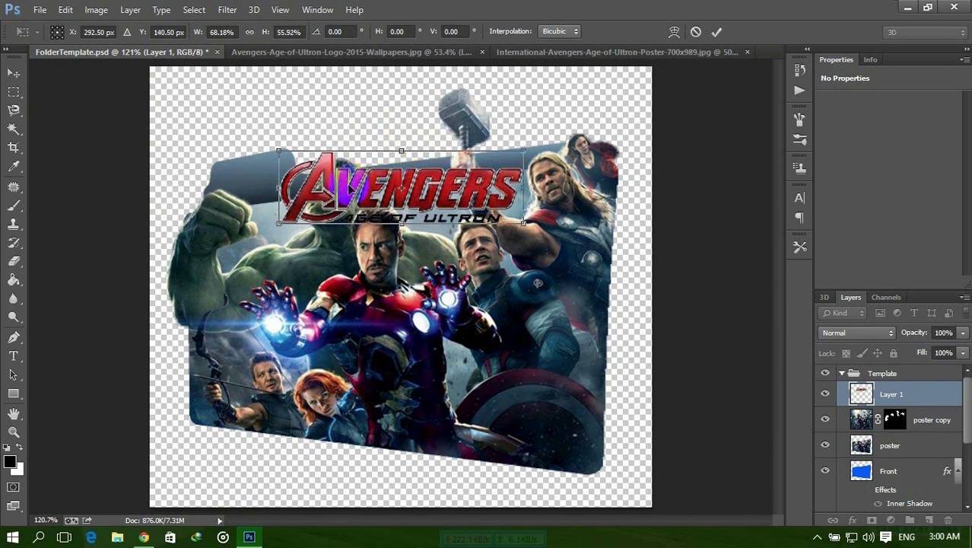
pyautogui.moveTo(521, 169); pyautogui.dragTo(396, 169)
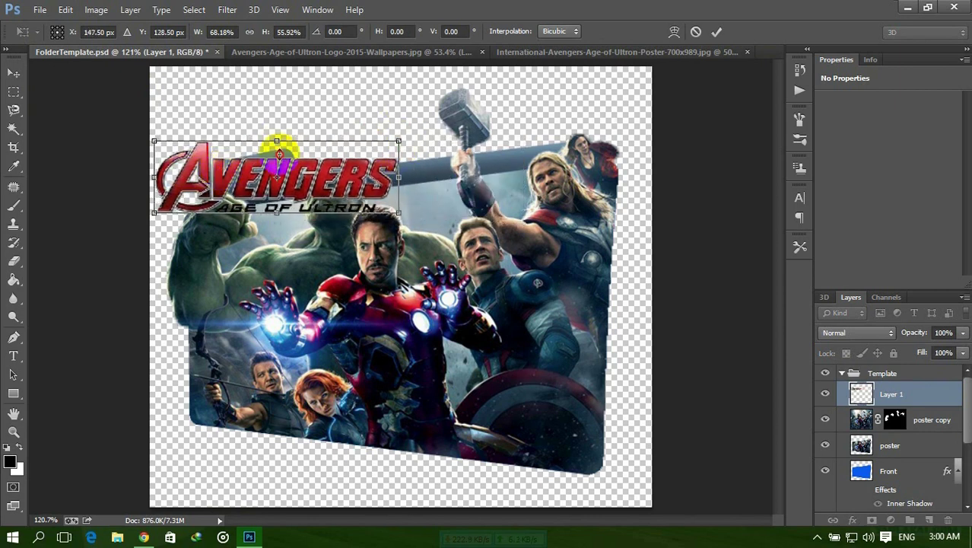
pyautogui.moveTo(277, 141); pyautogui.dragTo(277, 159)
# Fit the logo onto the folder's back tab and place Layer 1 below the poster layers.
pyautogui.moveTo(194, 189)
pyautogui.mouseDown()
pyautogui.moveTo(228, 179)
pyautogui.moveTo(219, 181)
pyautogui.mouseUp()
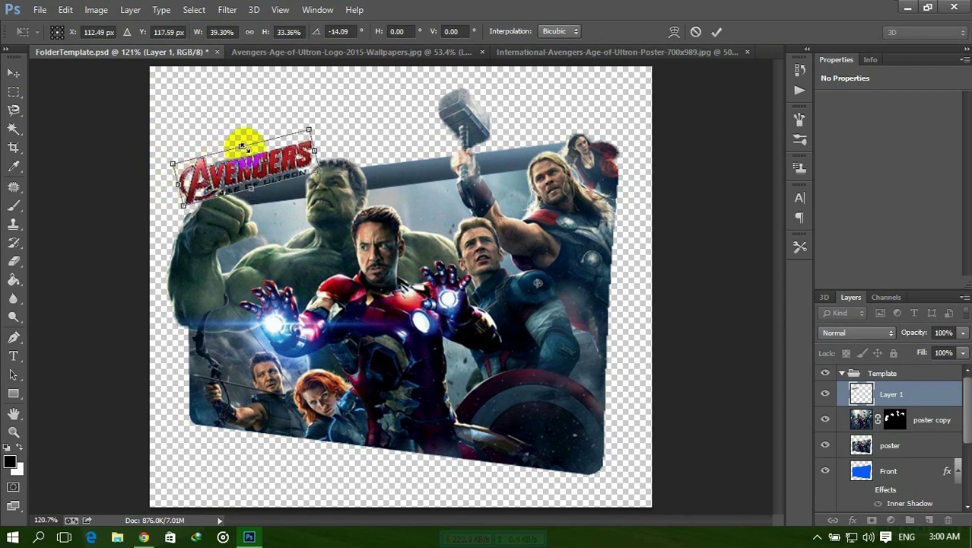
pyautogui.moveTo(242, 146); pyautogui.dragTo(244, 157)
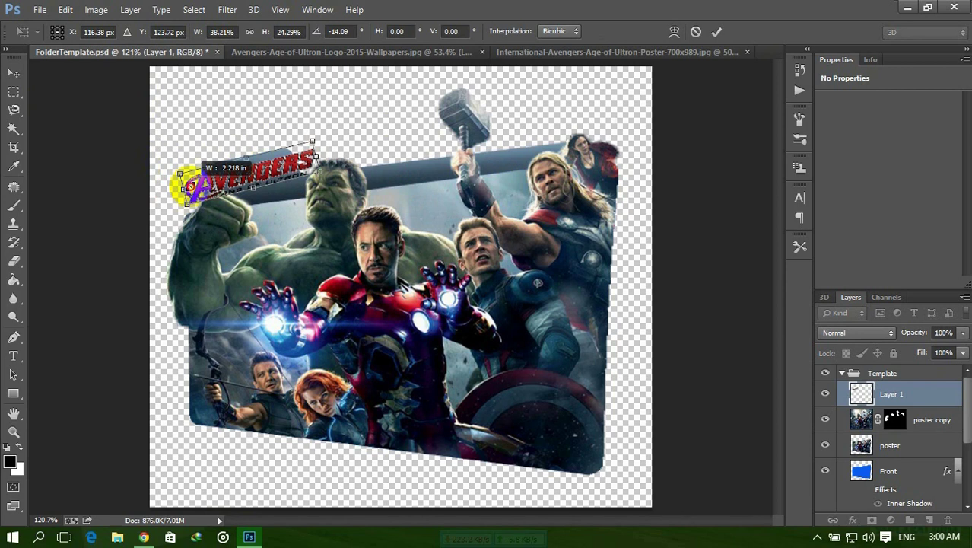
pyautogui.moveTo(182, 189); pyautogui.dragTo(191, 187)
pyautogui.press('Return')
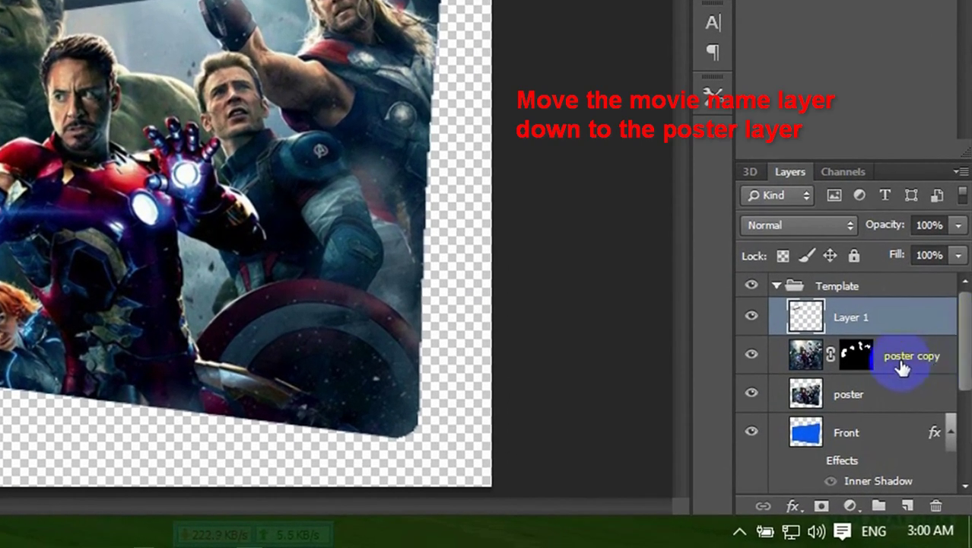
pyautogui.moveTo(888, 324); pyautogui.dragTo(889, 411)
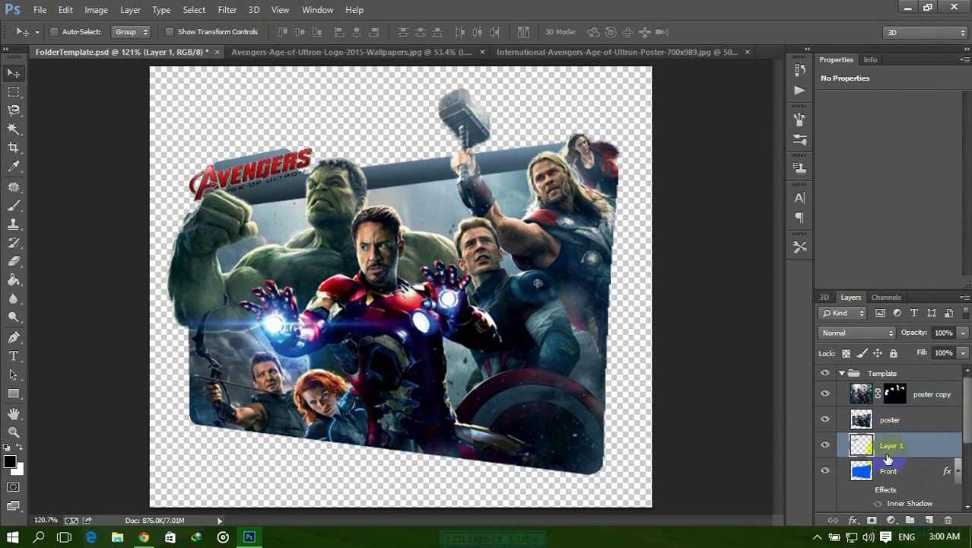
pyautogui.moveTo(245, 175); pyautogui.dragTo(251, 181)
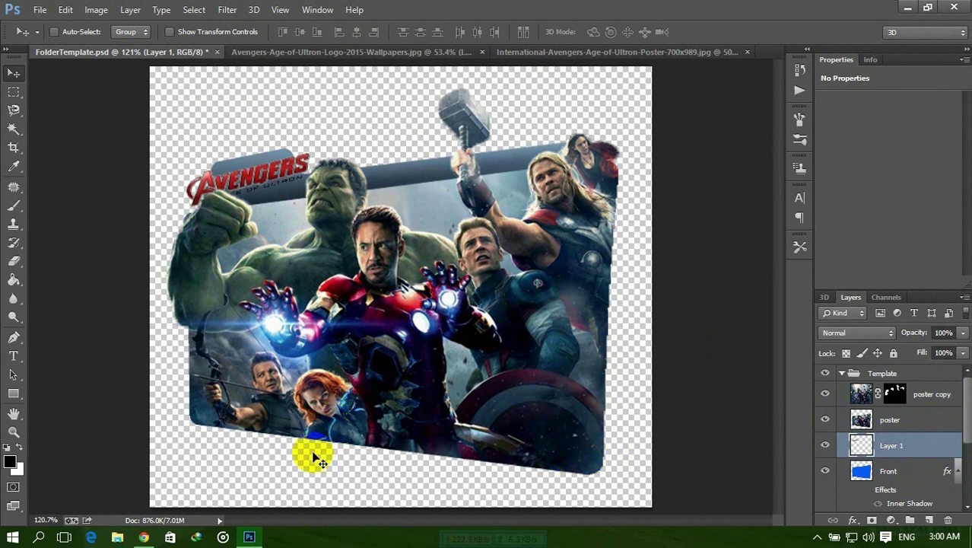
# Open the 3d-logo image in Photoshop.
pyautogui.click(40, 11)
pyautogui.click(45, 39)
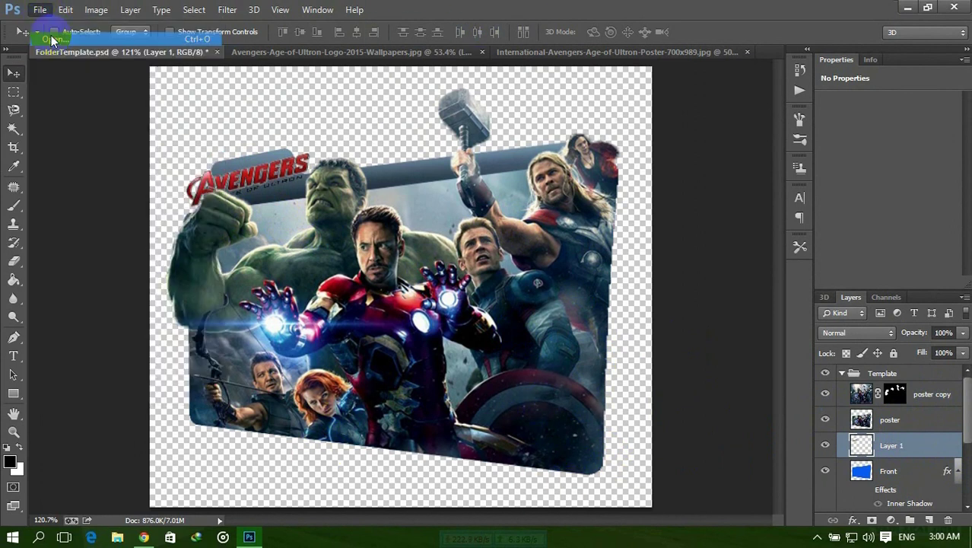
pyautogui.click(748, 155)
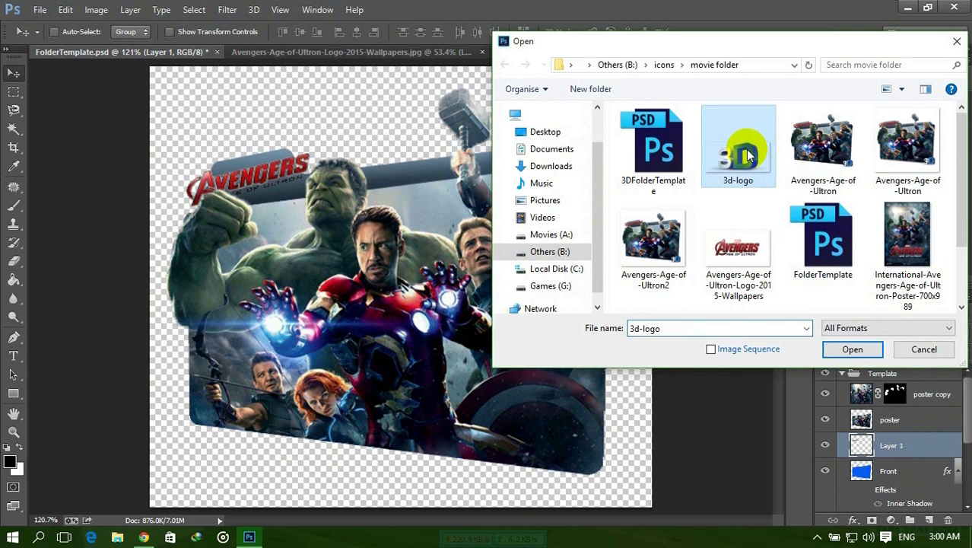
pyautogui.click(852, 349)
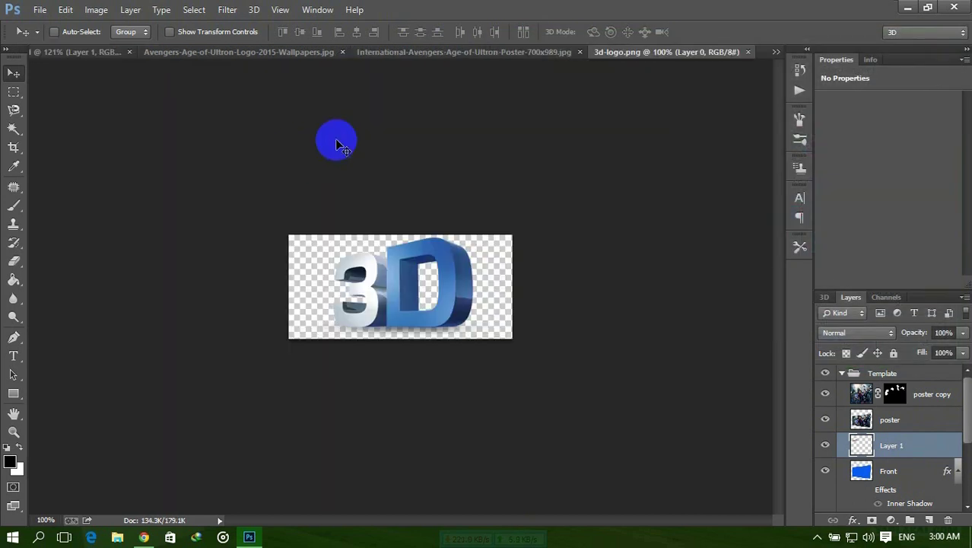
# Drag the 3D logo into FolderTemplate and move its layer above the poster layers.
pyautogui.moveTo(448, 308); pyautogui.dragTo(135, 148)
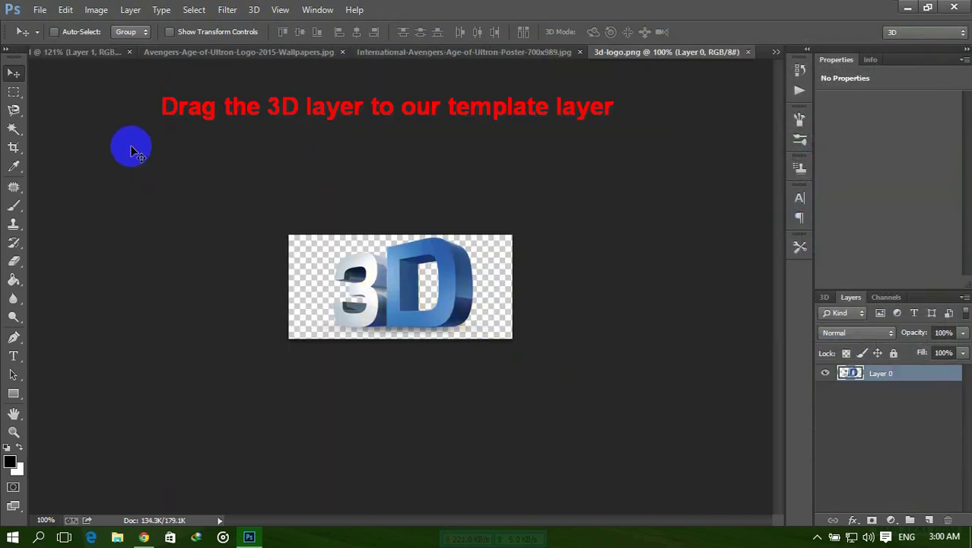
pyautogui.click(412, 274)
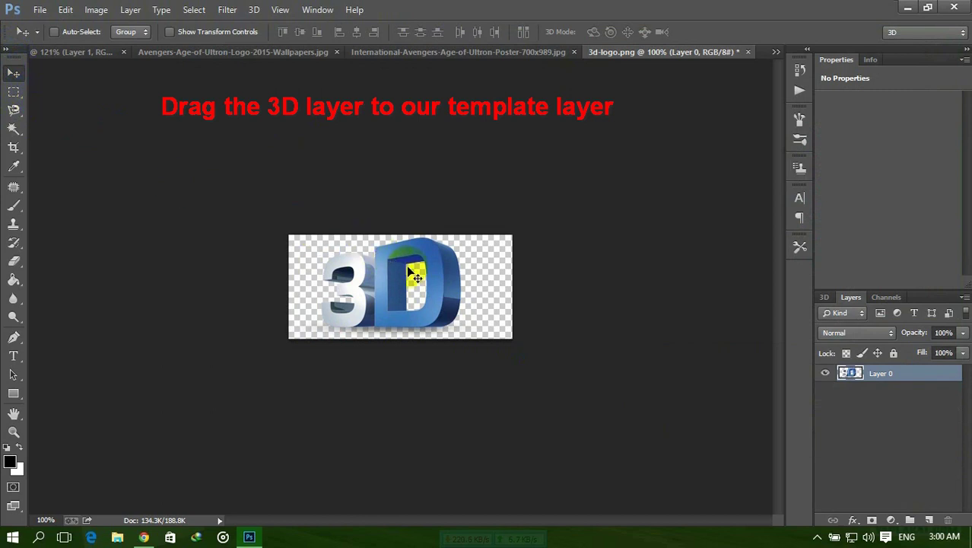
pyautogui.moveTo(390, 277); pyautogui.dragTo(67, 52)
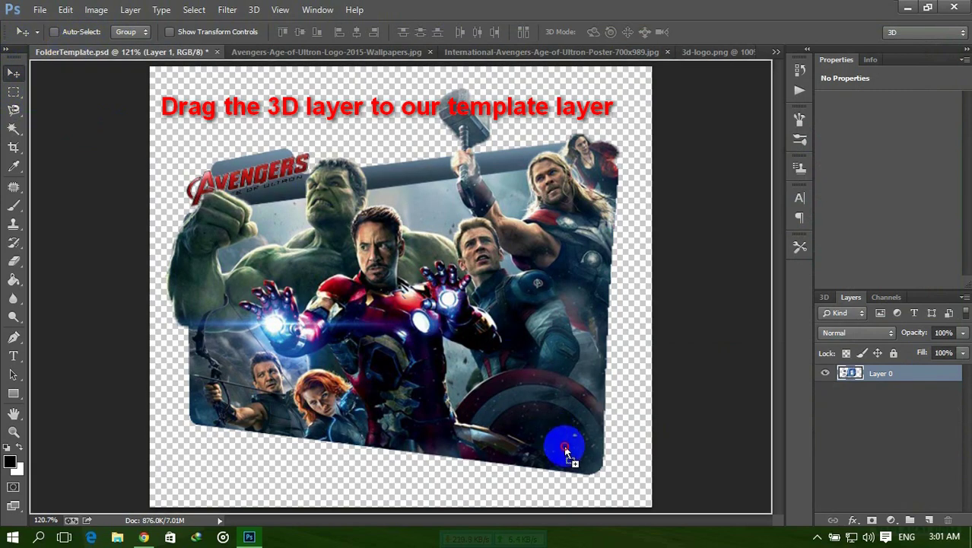
pyautogui.moveTo(66, 52); pyautogui.dragTo(564, 444)
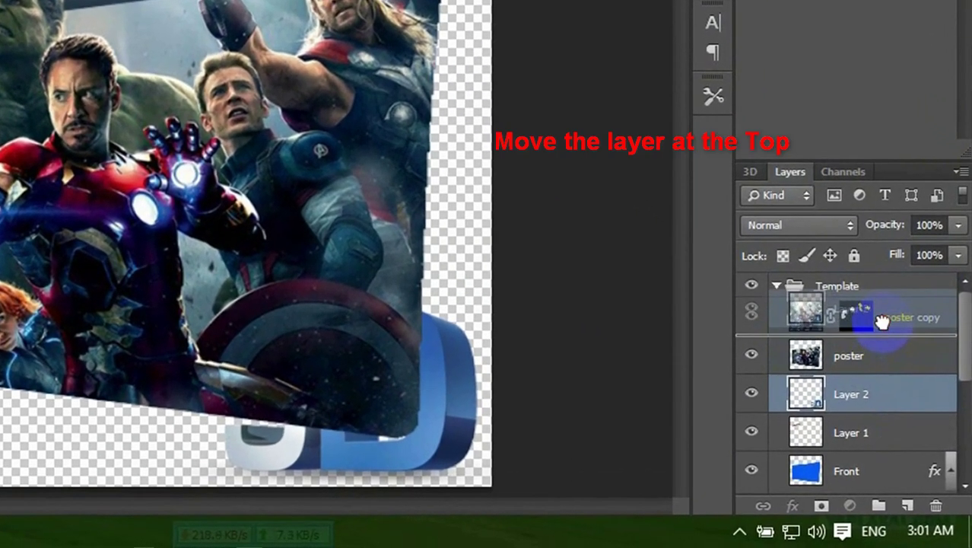
pyautogui.moveTo(915, 459)
pyautogui.mouseDown()
pyautogui.moveTo(913, 400)
pyautogui.moveTo(887, 322)
pyautogui.mouseUp()
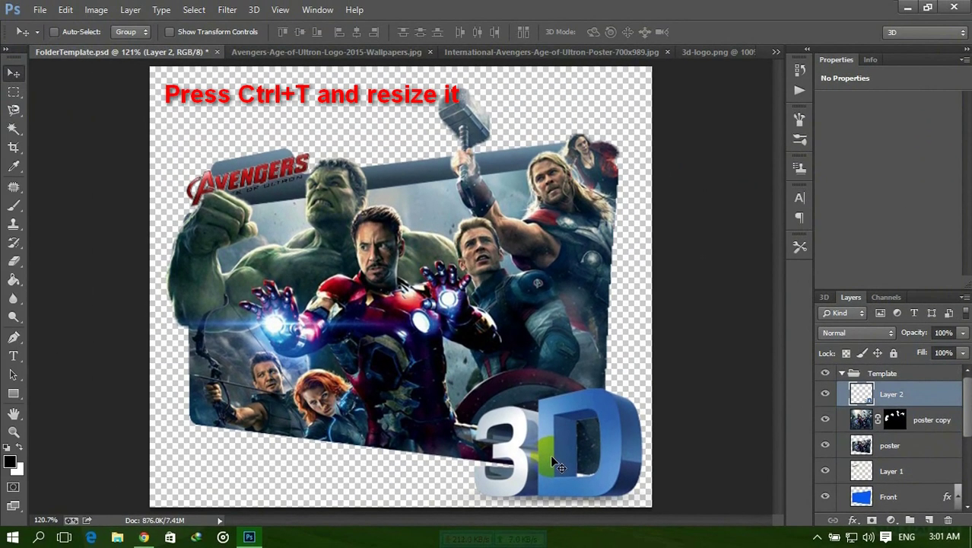
# Scale the 3D logo down to a small badge in the folder's lower-right corner.
pyautogui.hotkey('ctrl', 't')
pyautogui.click(419, 396)
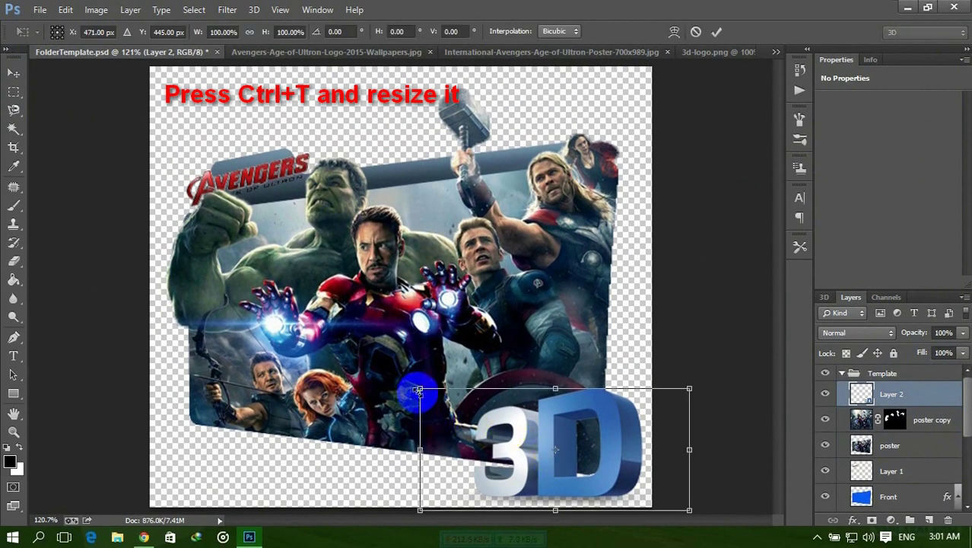
pyautogui.moveTo(419, 391); pyautogui.dragTo(540, 456)
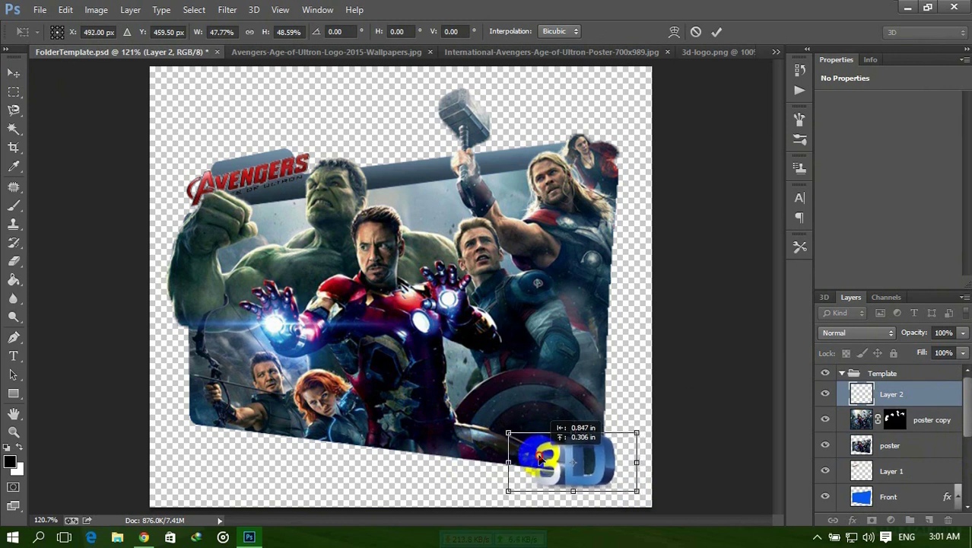
pyautogui.click(647, 499)
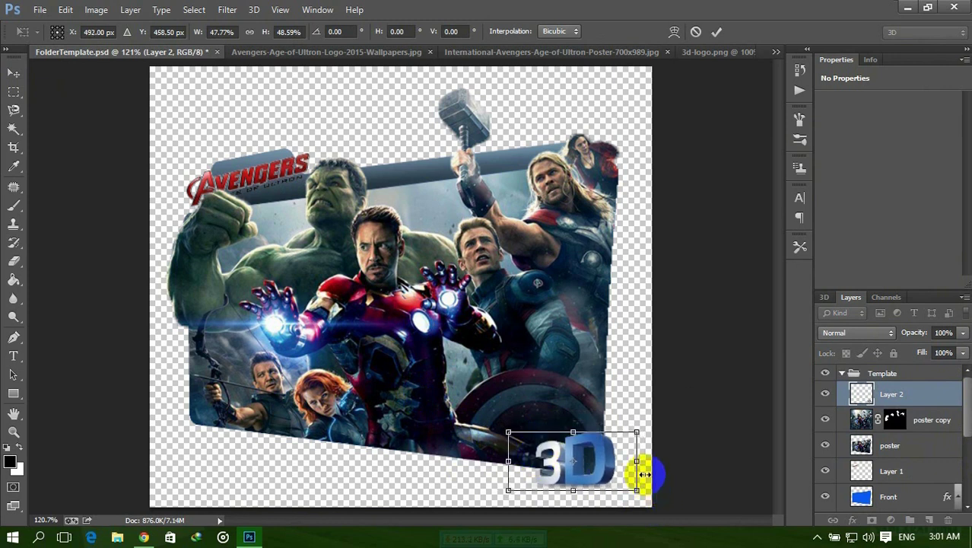
pyautogui.press('Return')
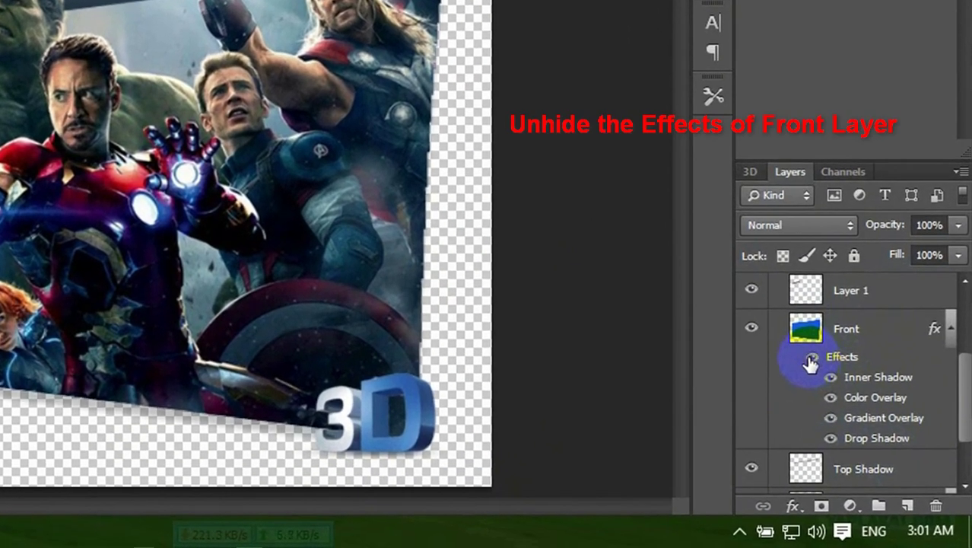
# Turn the Front layer's effects back on.
pyautogui.click(812, 357)
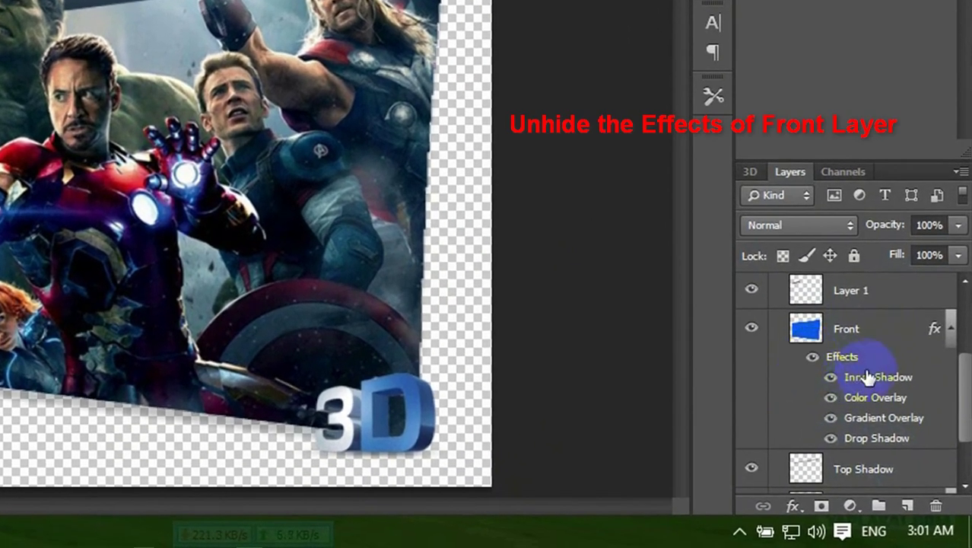
pyautogui.scroll(-3, 885, 411)
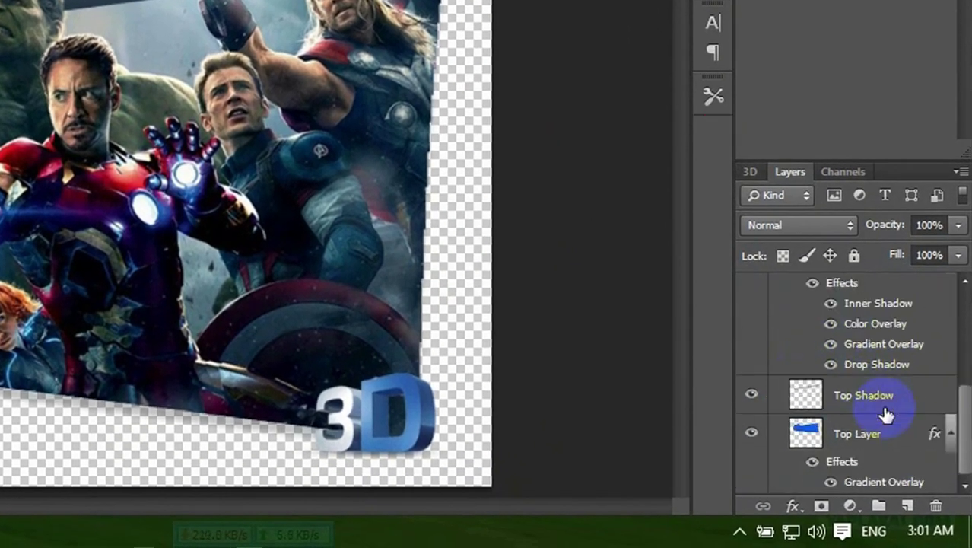
pyautogui.scroll(4, 905, 476)
pyautogui.scroll(3, 907, 479)
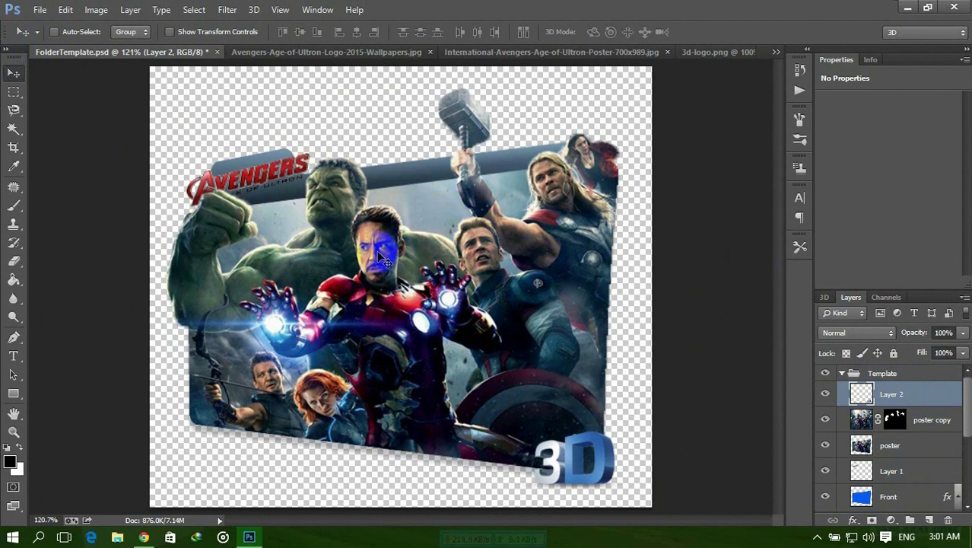
# Save a PNG copy named Avengers2 with the default PNG options.
pyautogui.click(40, 13)
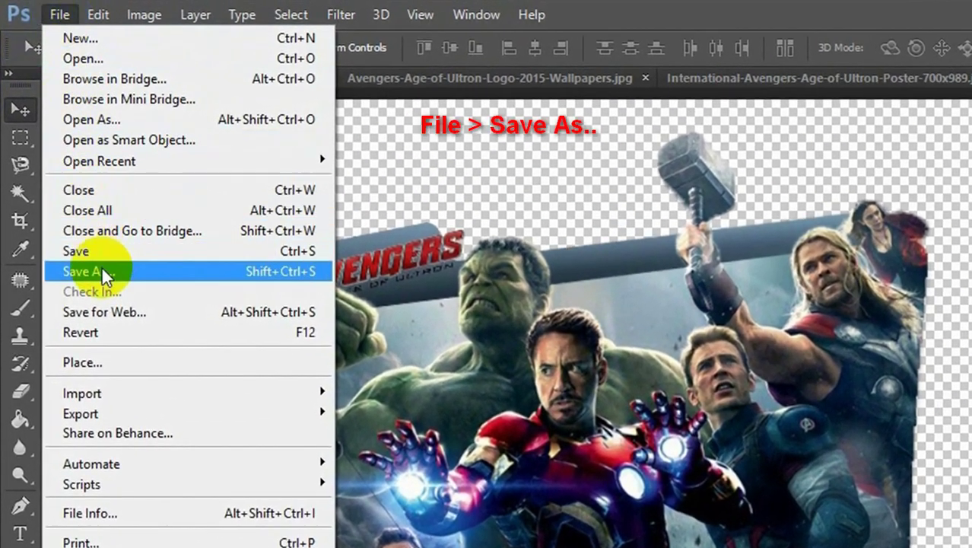
pyautogui.click(101, 268)
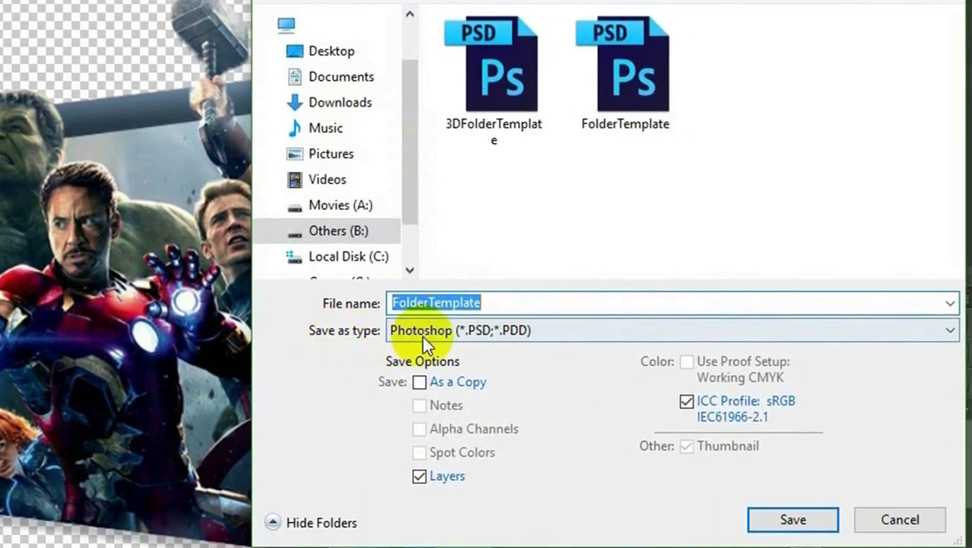
pyautogui.click(434, 334)
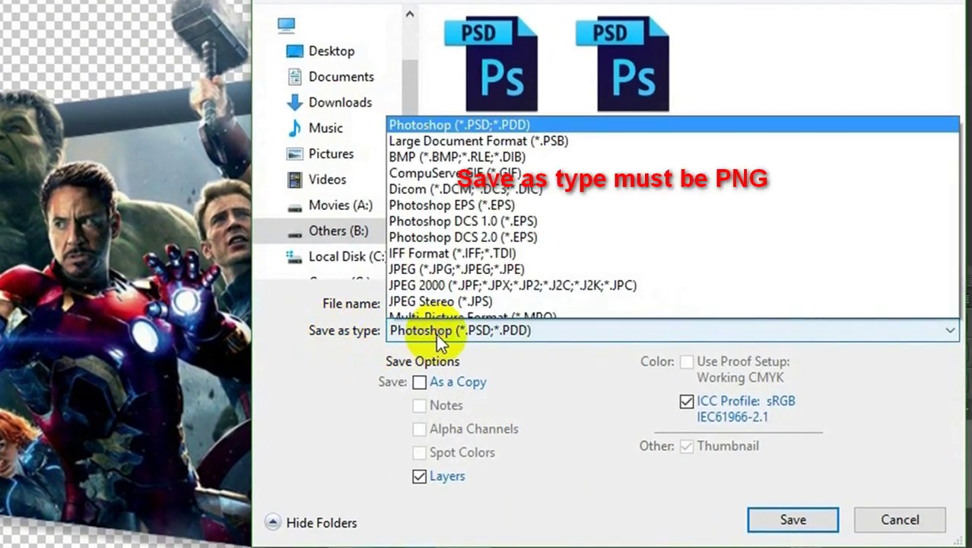
pyautogui.click(413, 247)
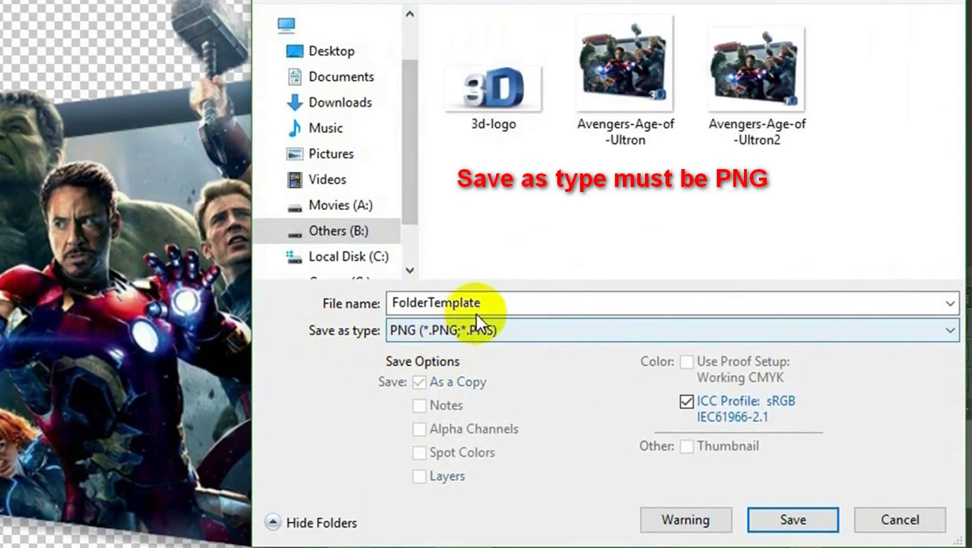
pyautogui.click(639, 95)
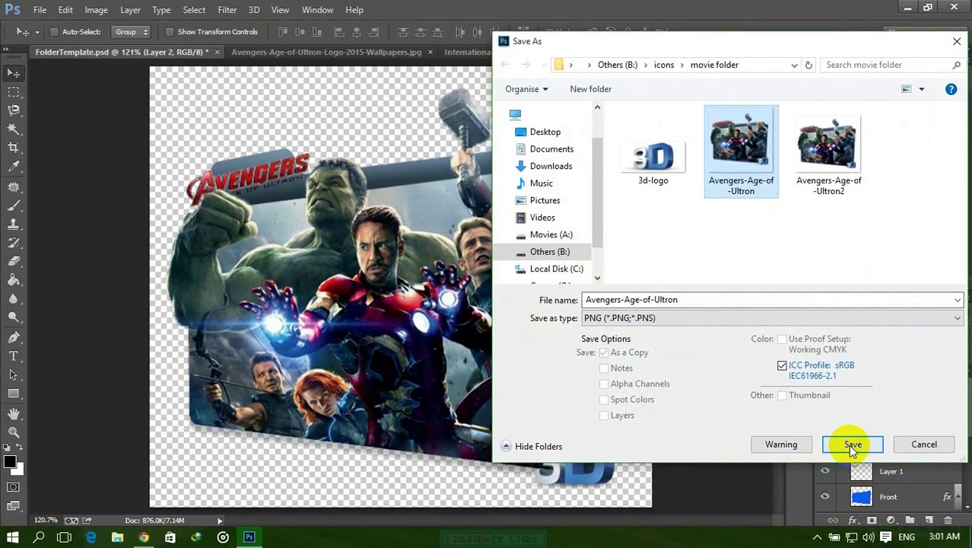
pyautogui.moveTo(681, 299); pyautogui.dragTo(622, 299)
pyautogui.press('BackSpace')
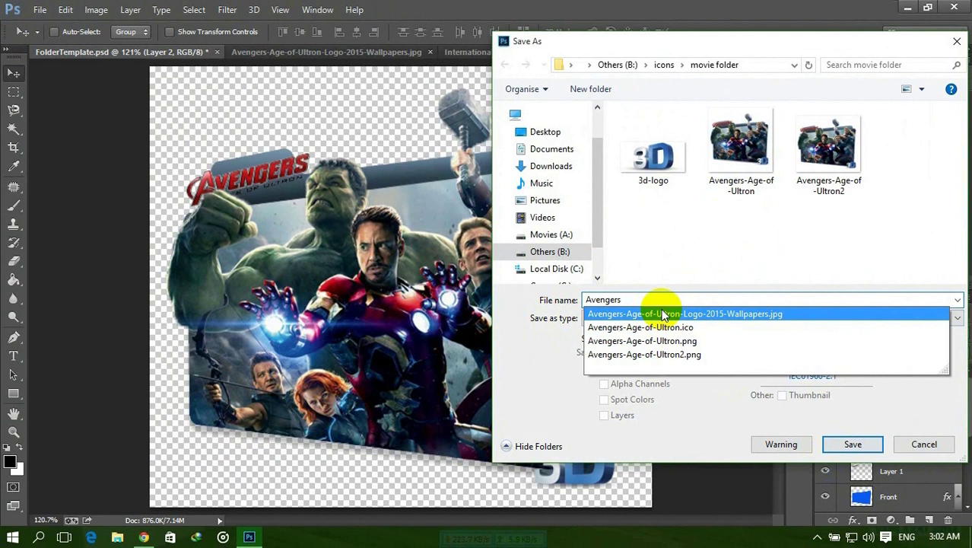
pyautogui.write('2')
pyautogui.click(850, 440)
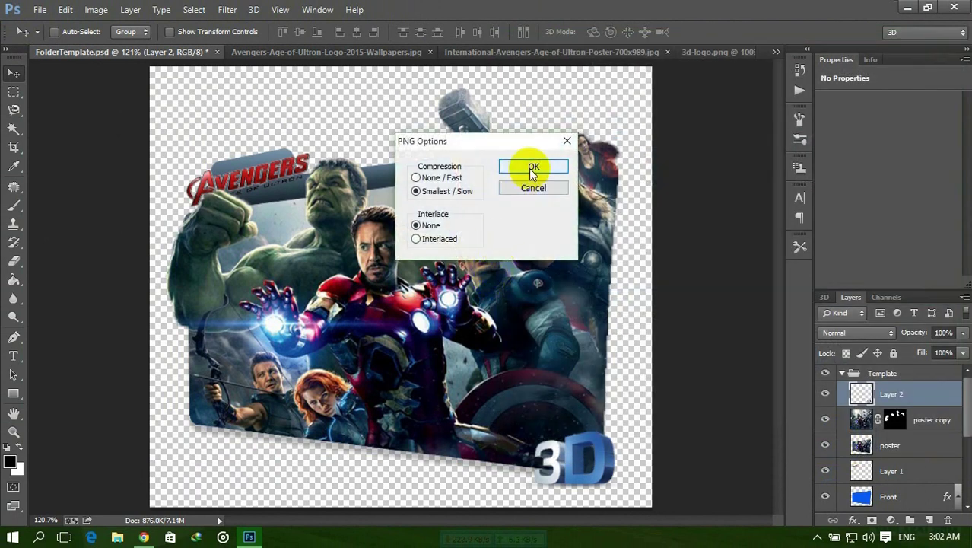
pyautogui.click(533, 169)
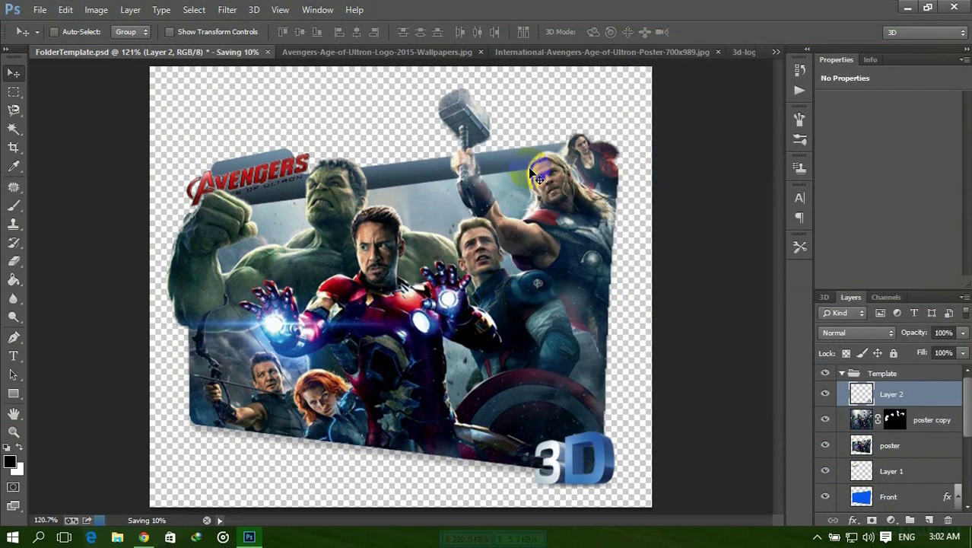
# Preview Avengers2 from the movie folder, then minimize the viewer and File Explorer.
pyautogui.click(117, 537)
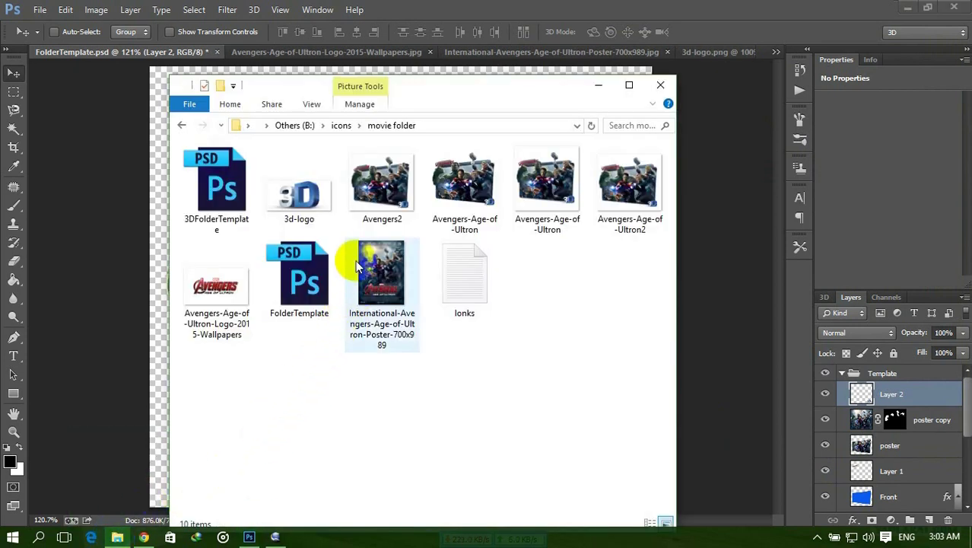
pyautogui.click(385, 206)
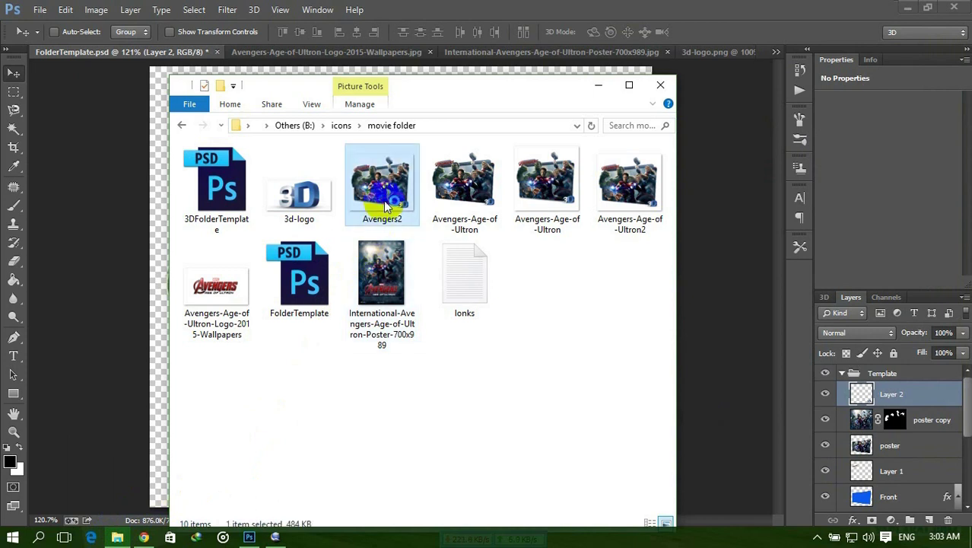
pyautogui.doubleClick(385, 206)
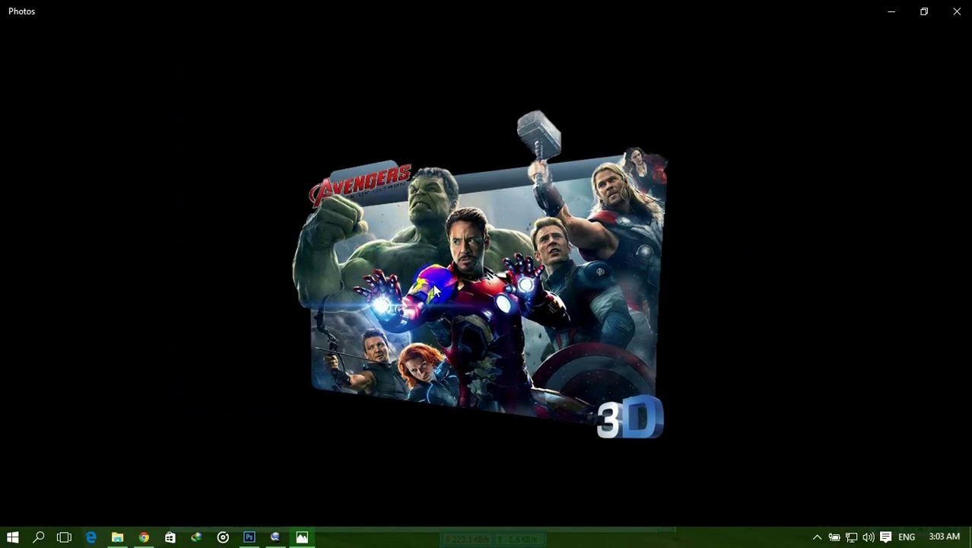
pyautogui.click(894, 14)
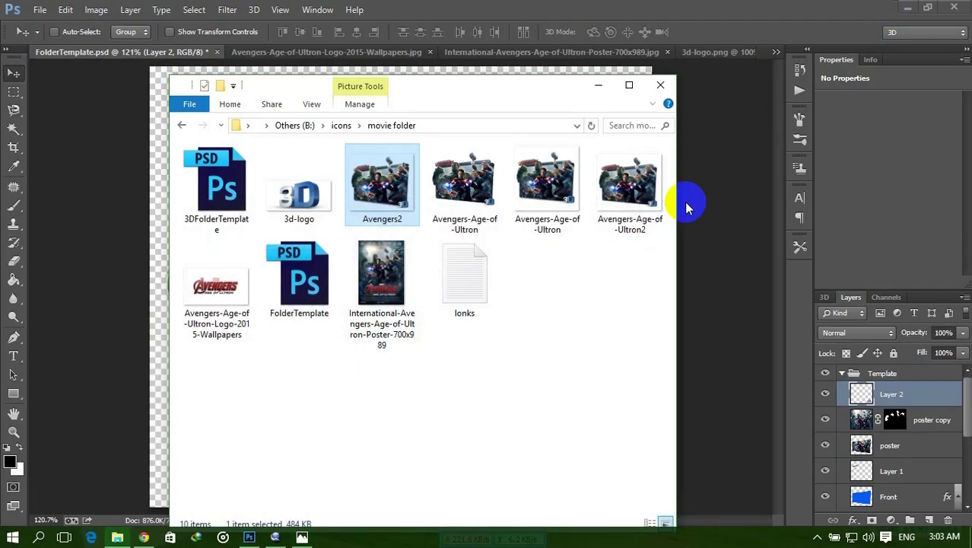
pyautogui.click(599, 87)
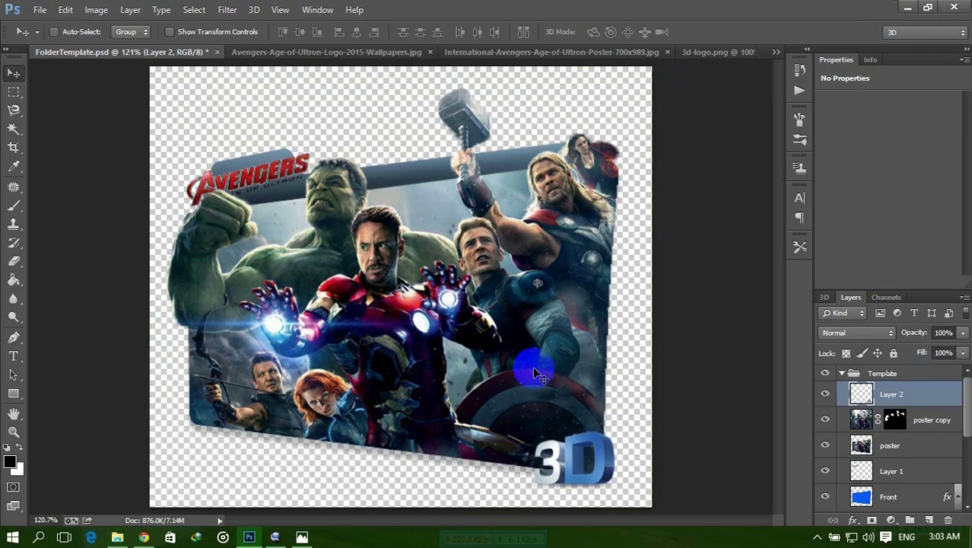
# Open the Avengers2 image in IcoFX as a new icon.
pyautogui.click(280, 537)
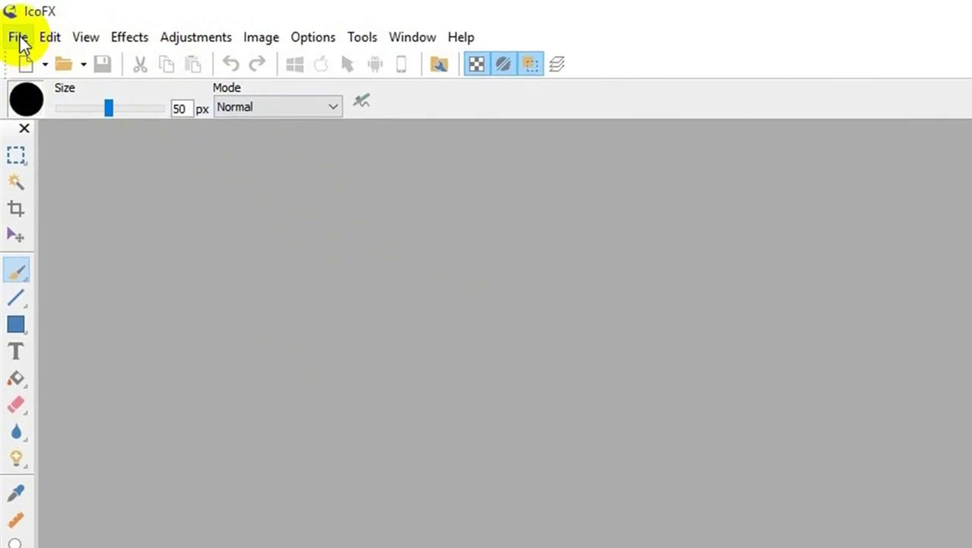
pyautogui.click(18, 38)
pyautogui.click(57, 86)
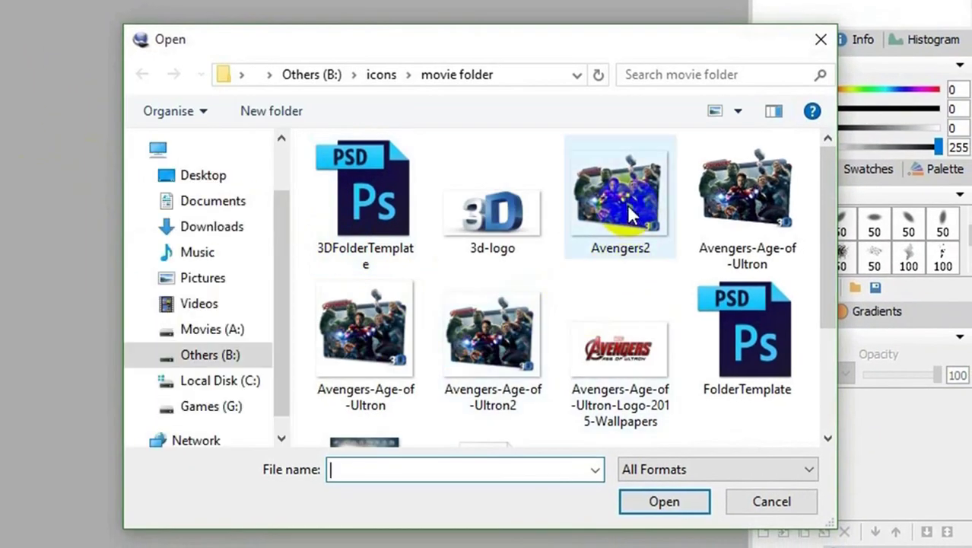
pyautogui.click(626, 204)
pyautogui.click(671, 497)
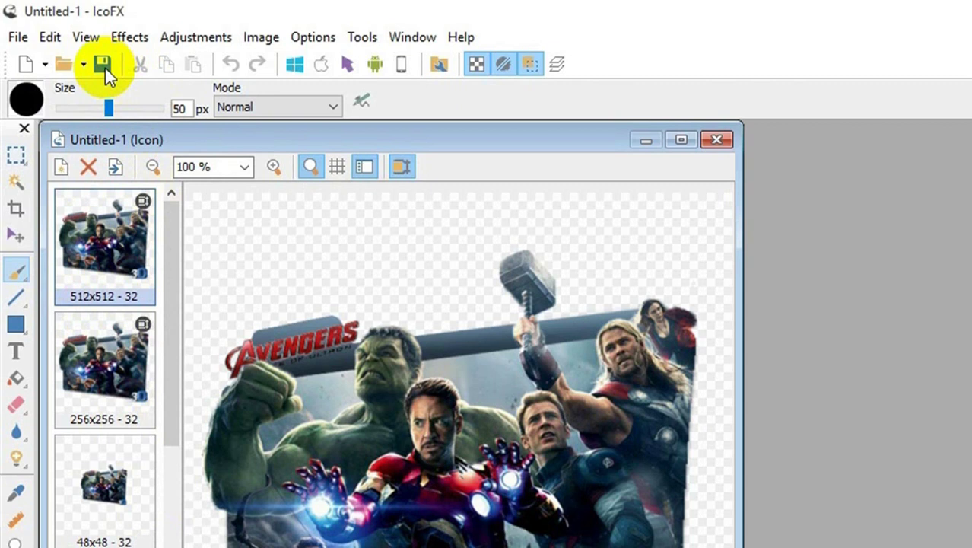
# Save the icon as Avengers.ico in the movie folder.
pyautogui.click(104, 66)
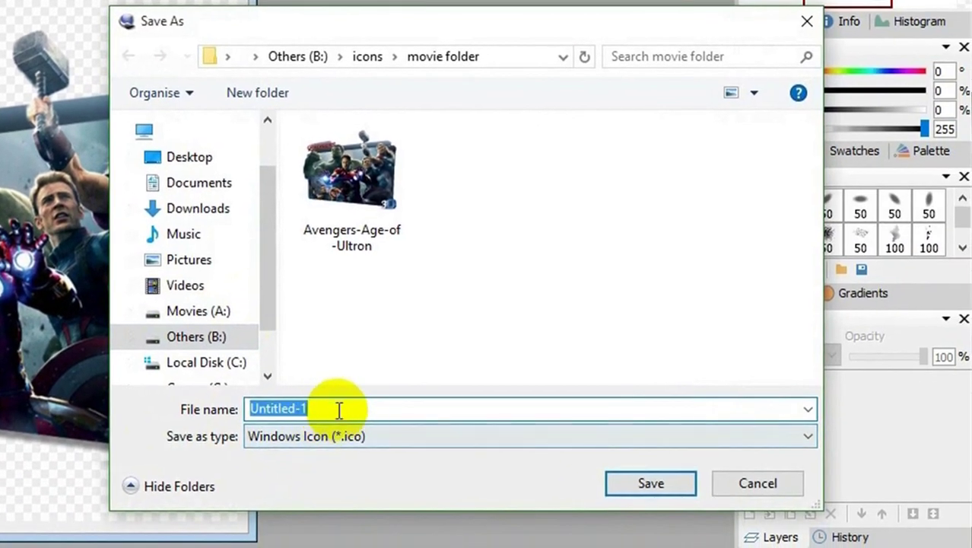
pyautogui.click(337, 156)
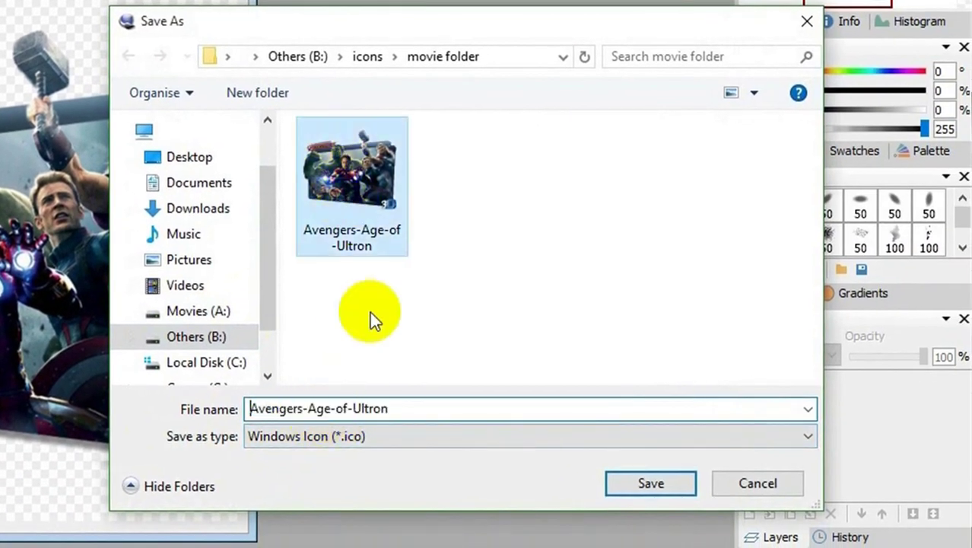
pyautogui.click(423, 410)
pyautogui.press('BackSpace')
pyautogui.press('BackSpace')
pyautogui.press('BackSpace')
pyautogui.click(696, 476)
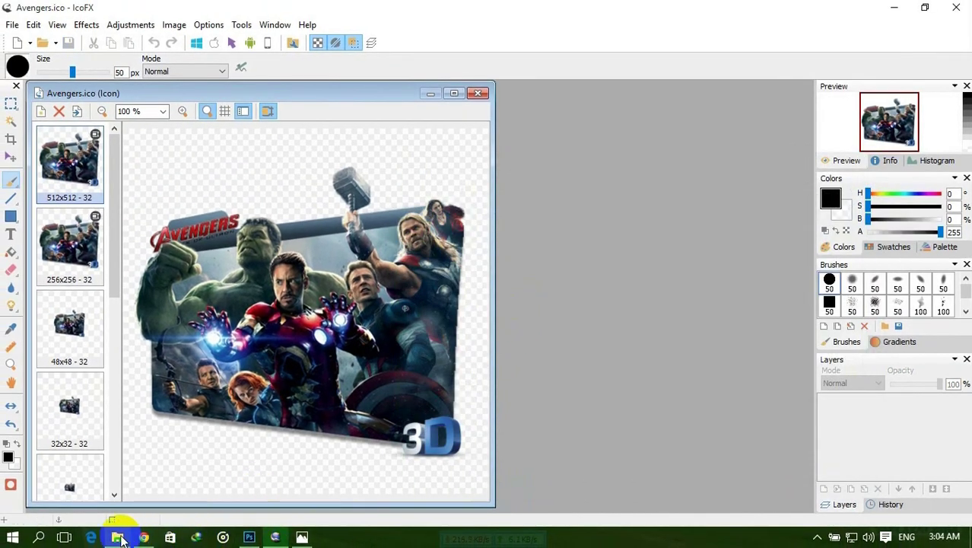
# Show the movie folder in File Explorer, dragged aside to reveal the Avengers icon.
pyautogui.click(118, 538)
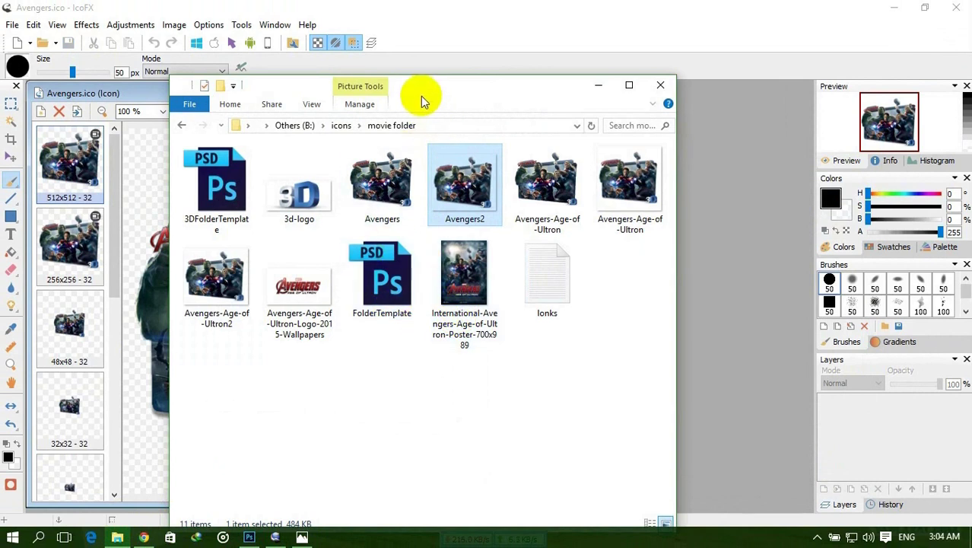
pyautogui.moveTo(434, 94); pyautogui.dragTo(662, 62)
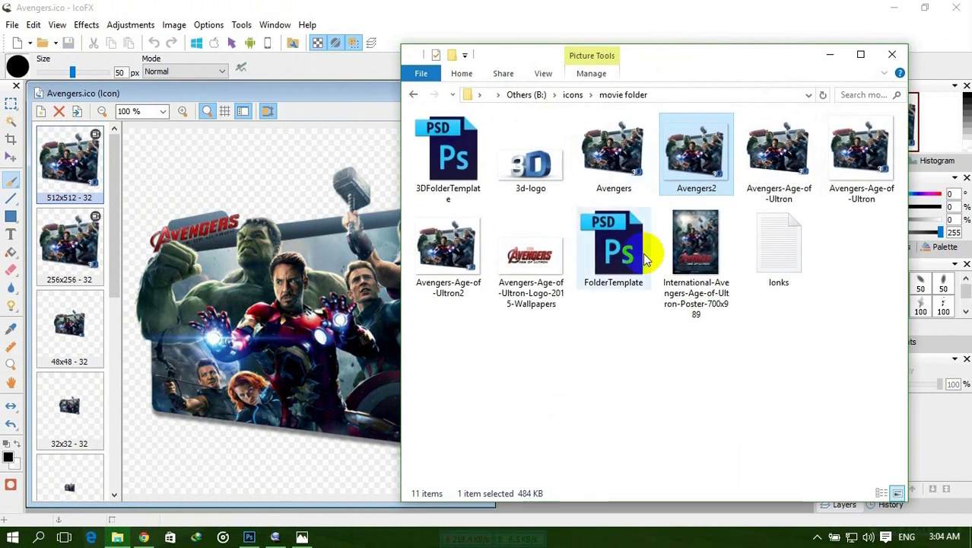